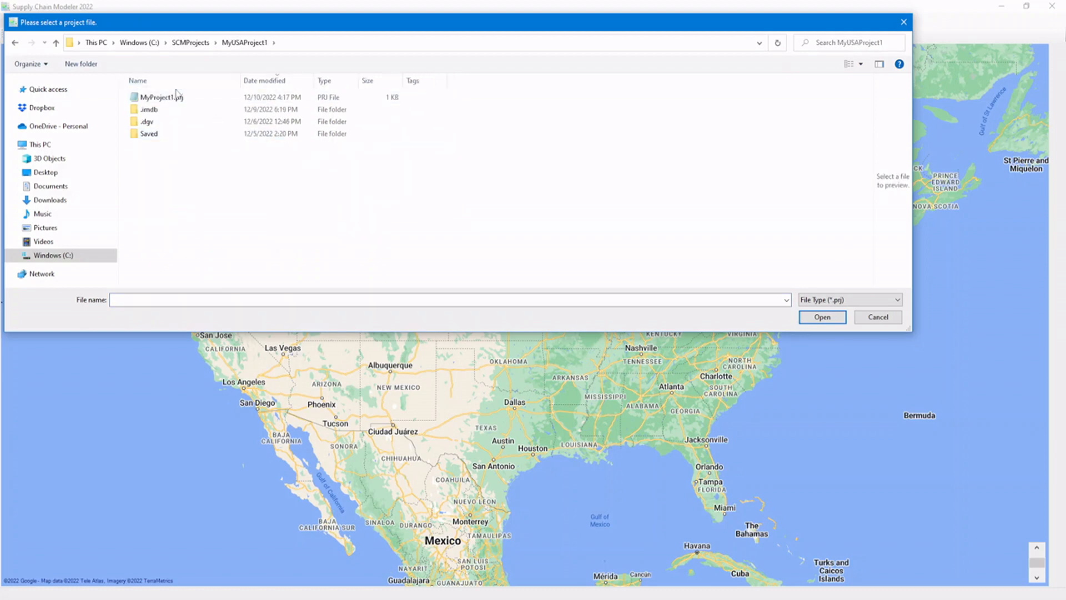
# Open the MyProject1.prj project and show the MyNewShipments.csv table in the Project/Table Navigator.
pyautogui.doubleClick(175, 98)
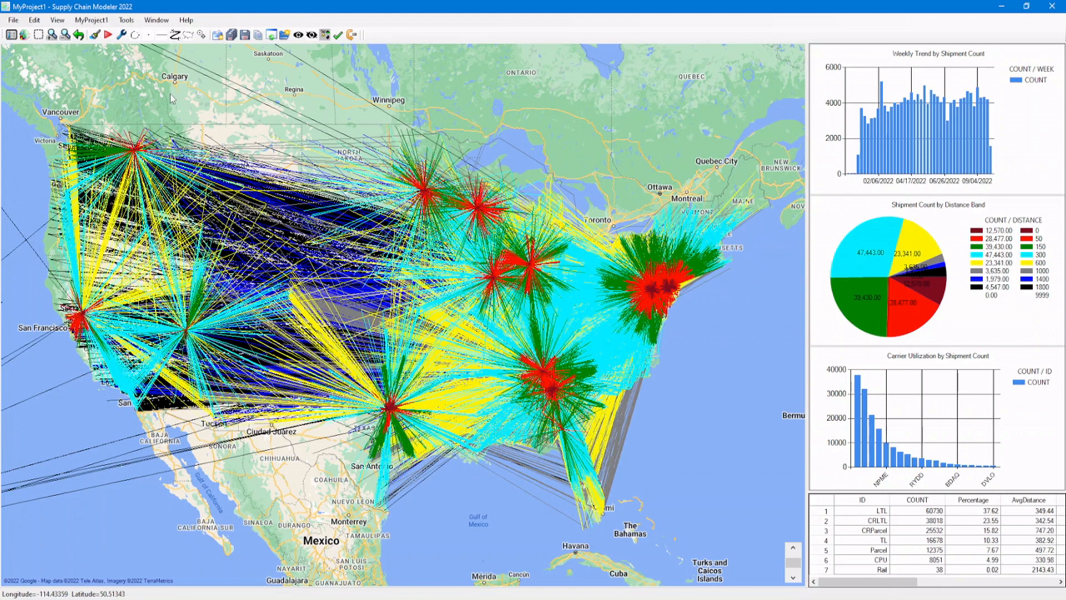
pyautogui.click(10, 36)
pyautogui.doubleClick(89, 99)
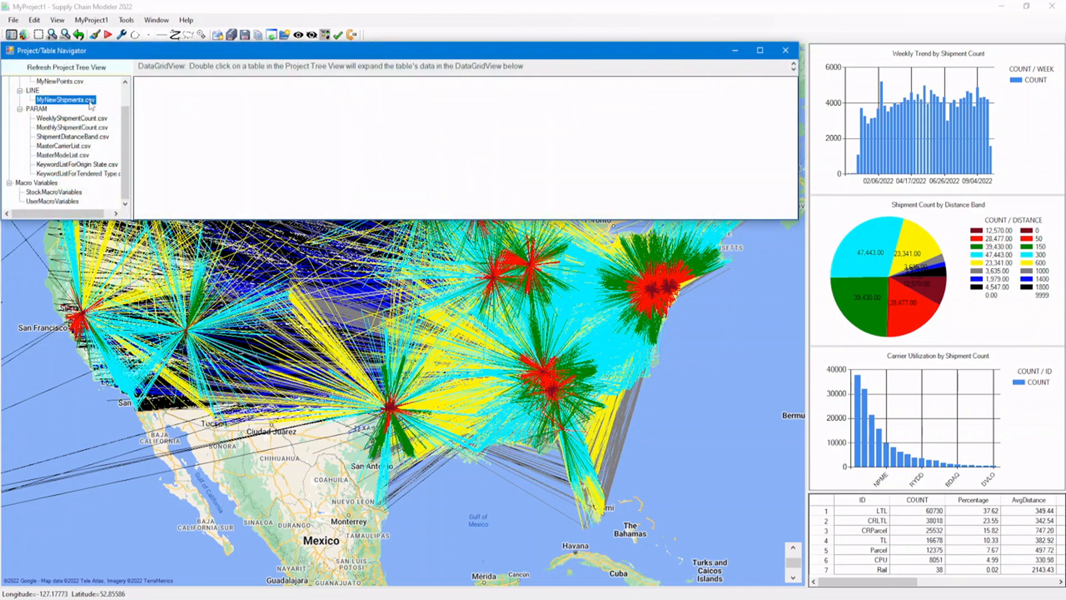
pyautogui.moveTo(127, 122); pyautogui.dragTo(128, 103)
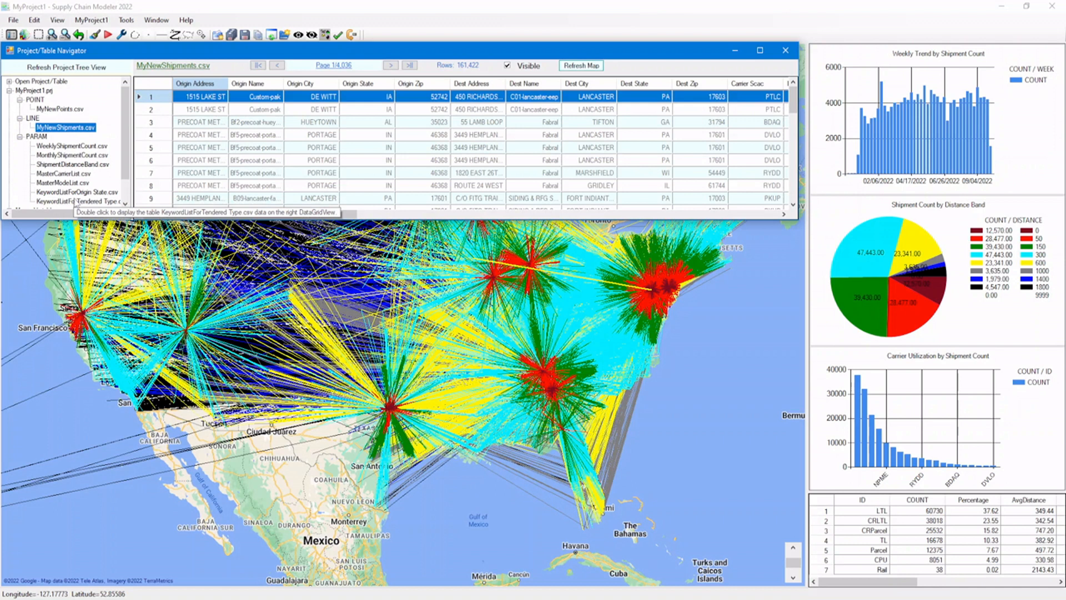
pyautogui.moveTo(126, 171); pyautogui.dragTo(124, 158)
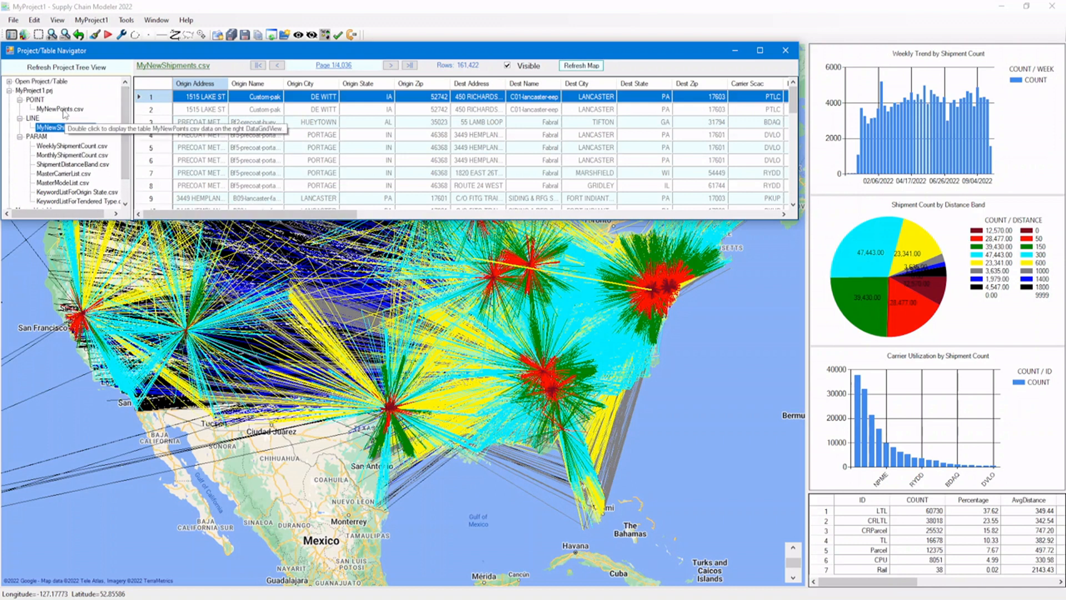
# Open the MyProject1.prj project file in Notepad, review its table entries and close it.
pyautogui.click(36, 91)
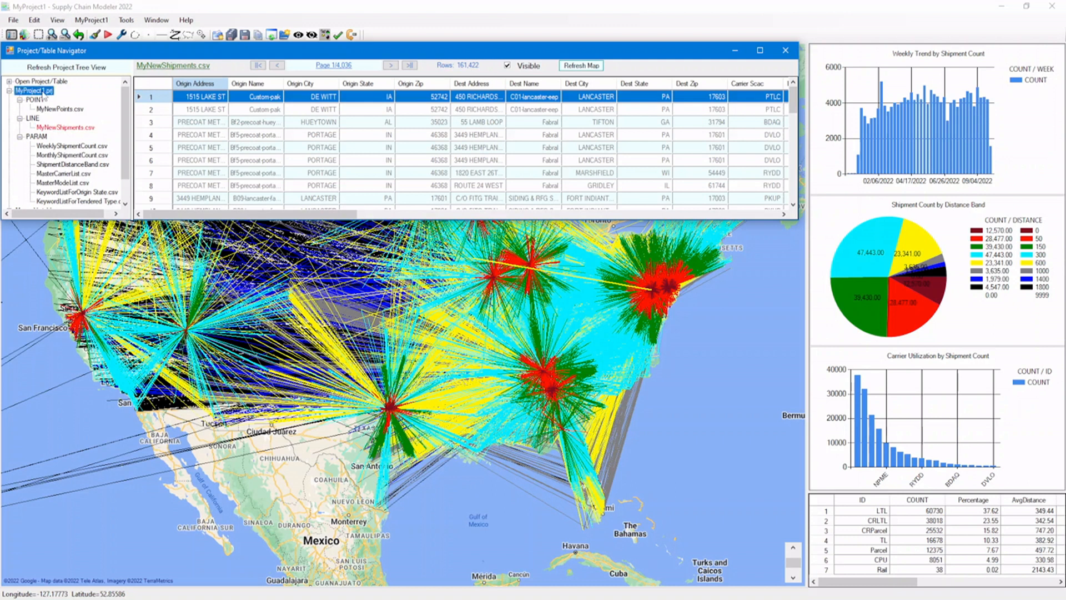
pyautogui.click(34, 20)
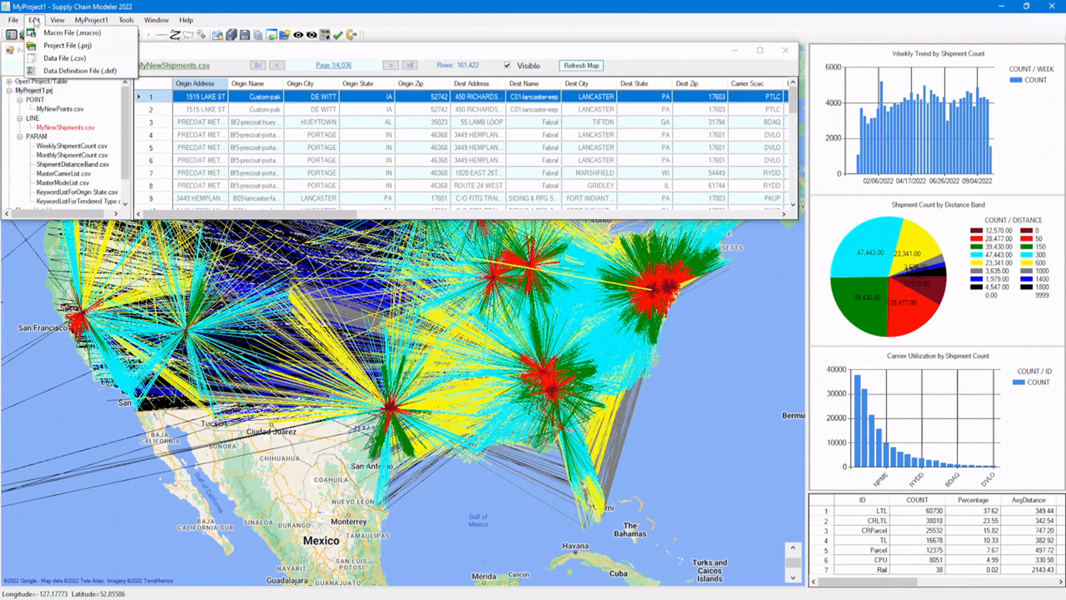
pyautogui.click(51, 47)
pyautogui.click(189, 100)
pyautogui.doubleClick(189, 102)
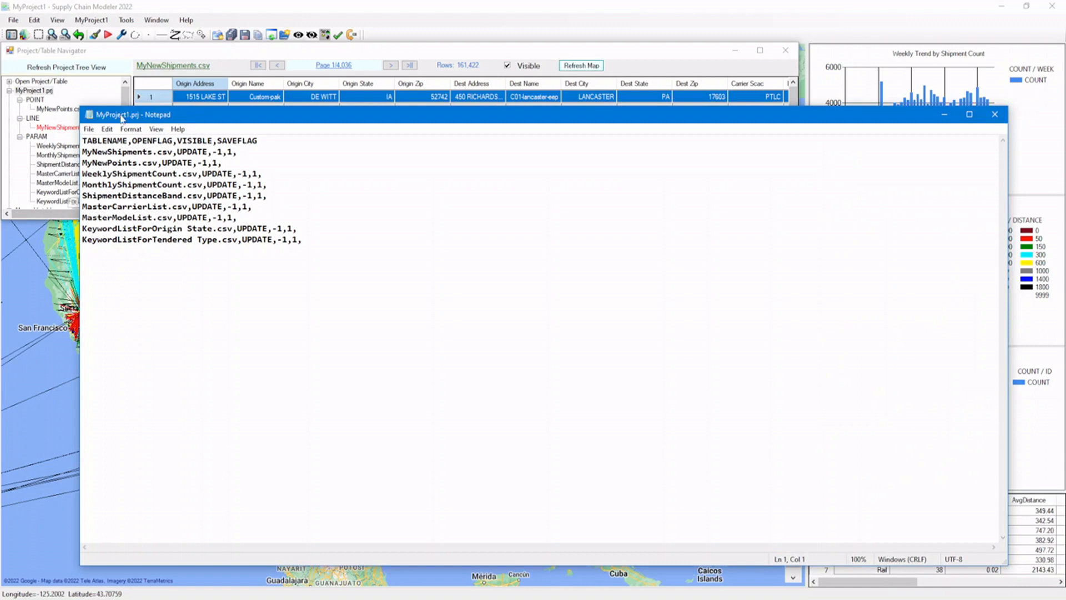
pyautogui.moveTo(123, 115); pyautogui.dragTo(172, 86)
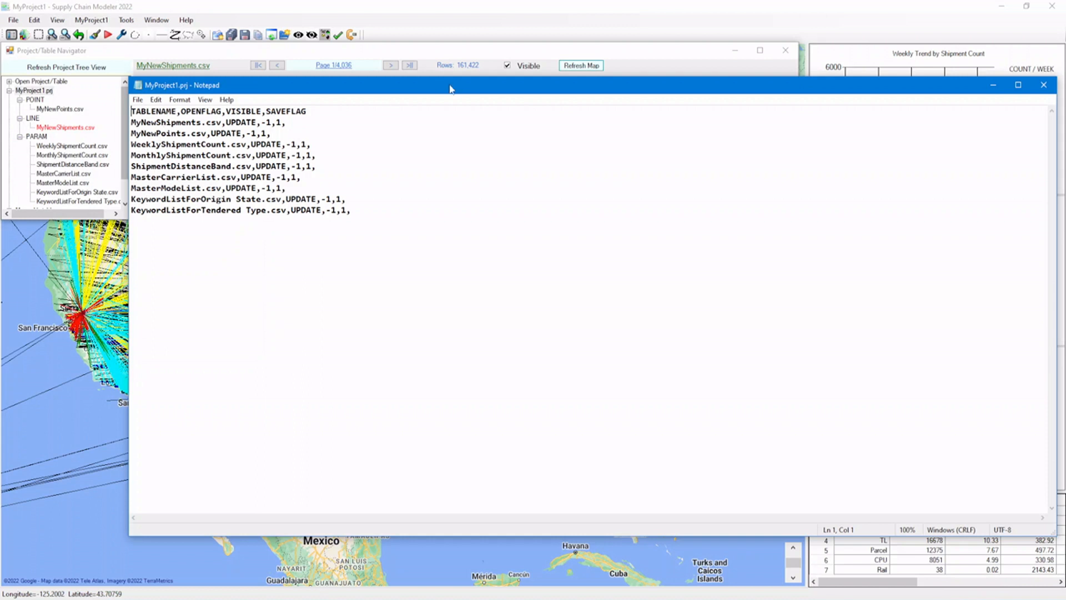
pyautogui.moveTo(453, 93); pyautogui.dragTo(404, 90)
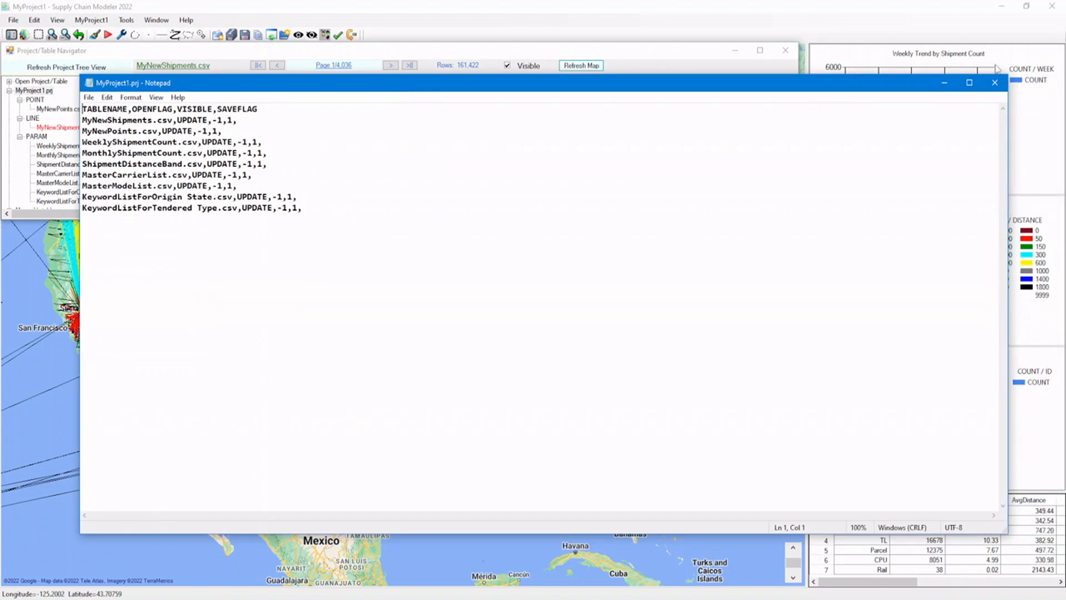
pyautogui.click(994, 83)
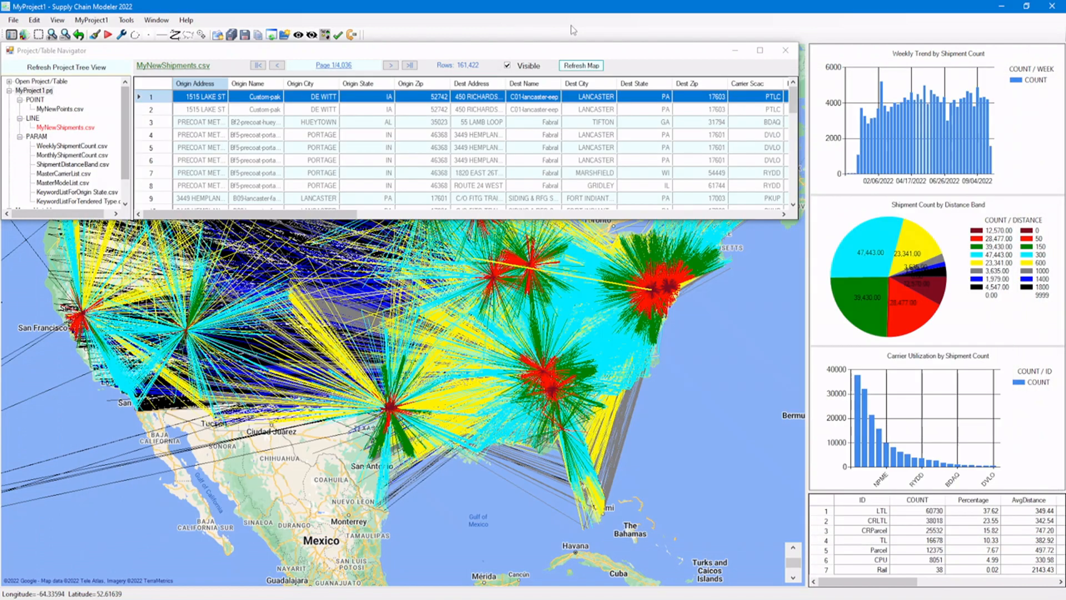
# Open MyProject1.macro for editing and highlight the RunMacroFile statement that calls MenuForMyProject1.macro.
pyautogui.click(35, 21)
pyautogui.click(40, 32)
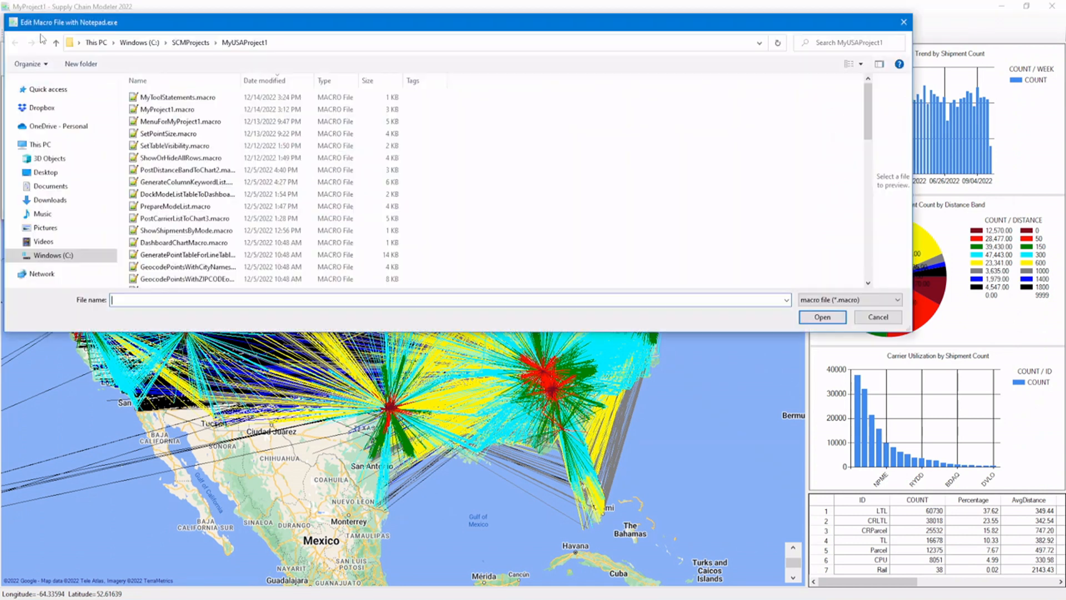
pyautogui.doubleClick(167, 109)
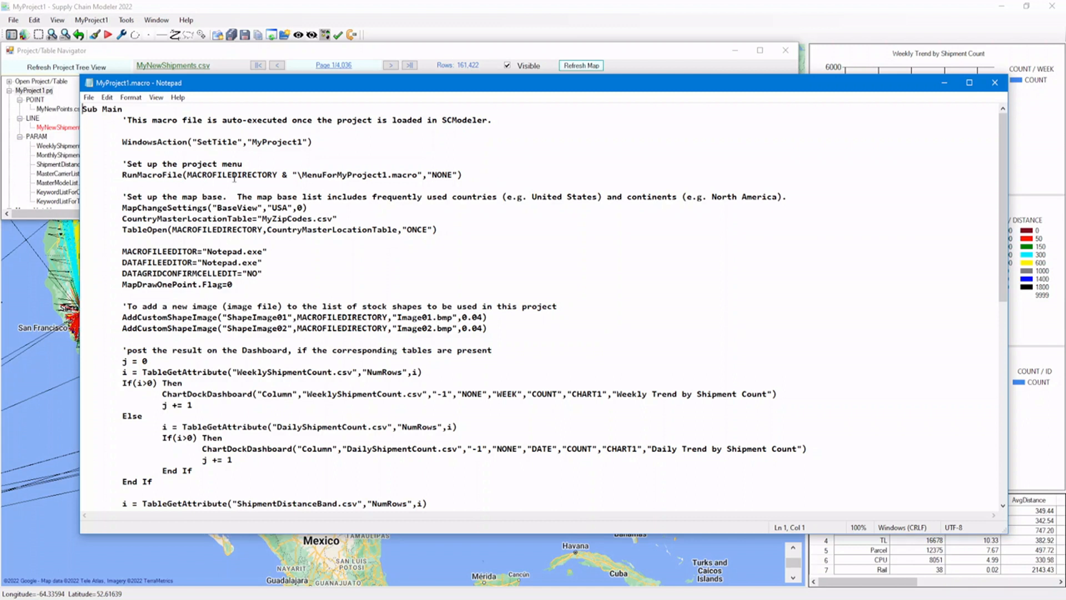
pyautogui.tripleClick(122, 177)
pyautogui.moveTo(296, 182); pyautogui.dragTo(458, 177)
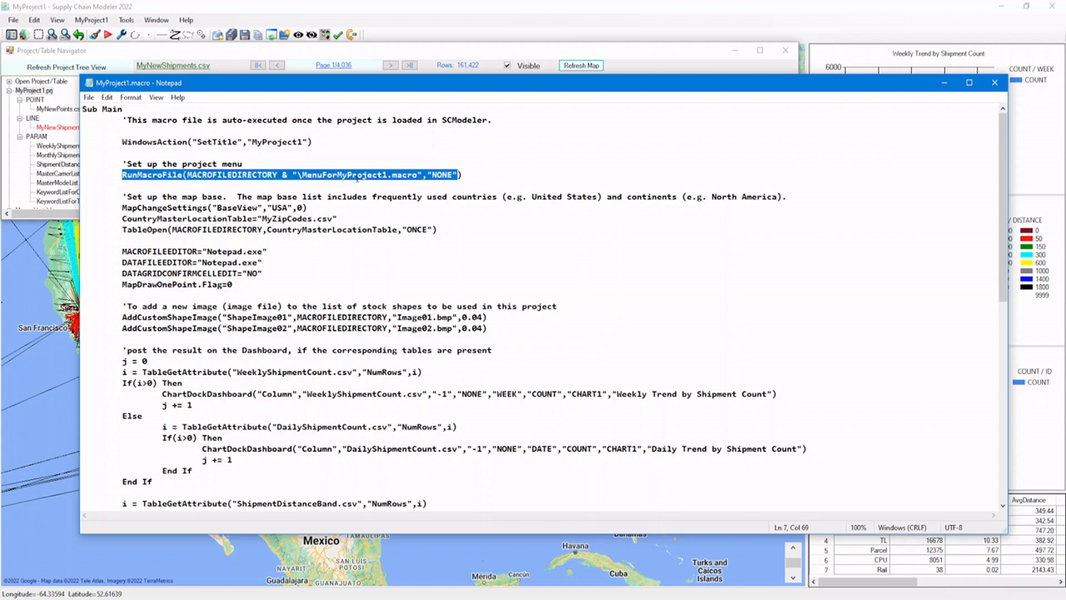
pyautogui.doubleClick(357, 178)
pyautogui.click(357, 178)
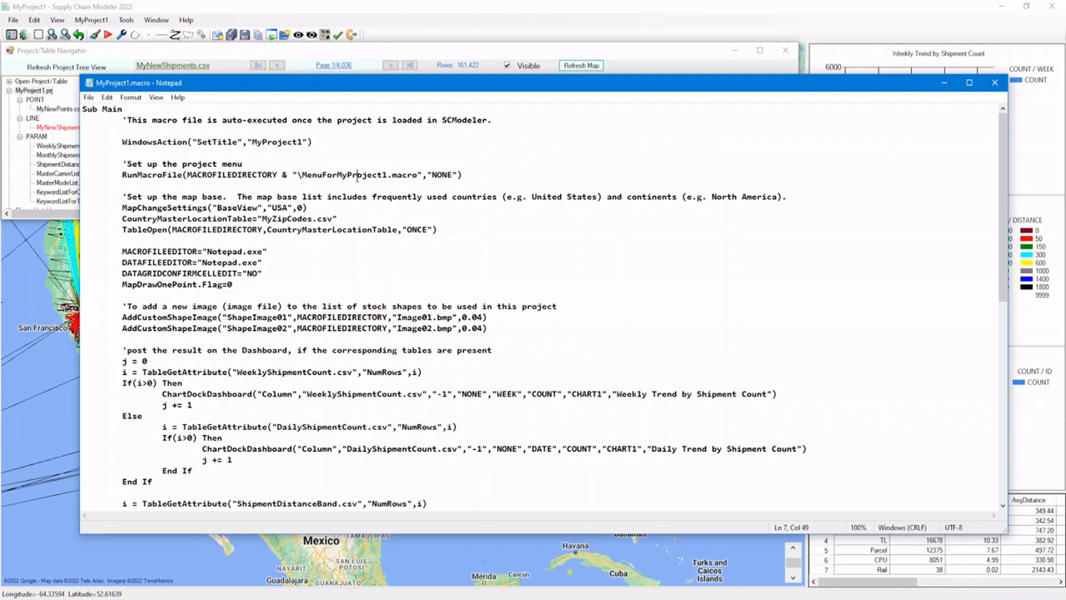
pyautogui.doubleClick(355, 177)
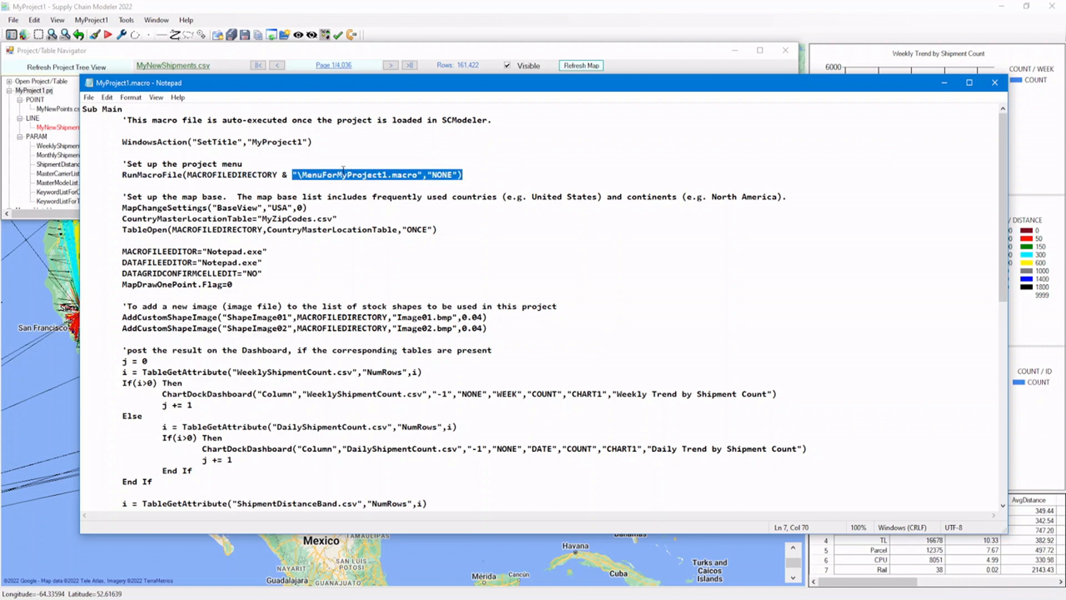
# Open MenuForMyProject1.macro for editing and highlight the block of MenuItemSetup statements that define the project menu items.
pyautogui.click(34, 20)
pyautogui.click(41, 33)
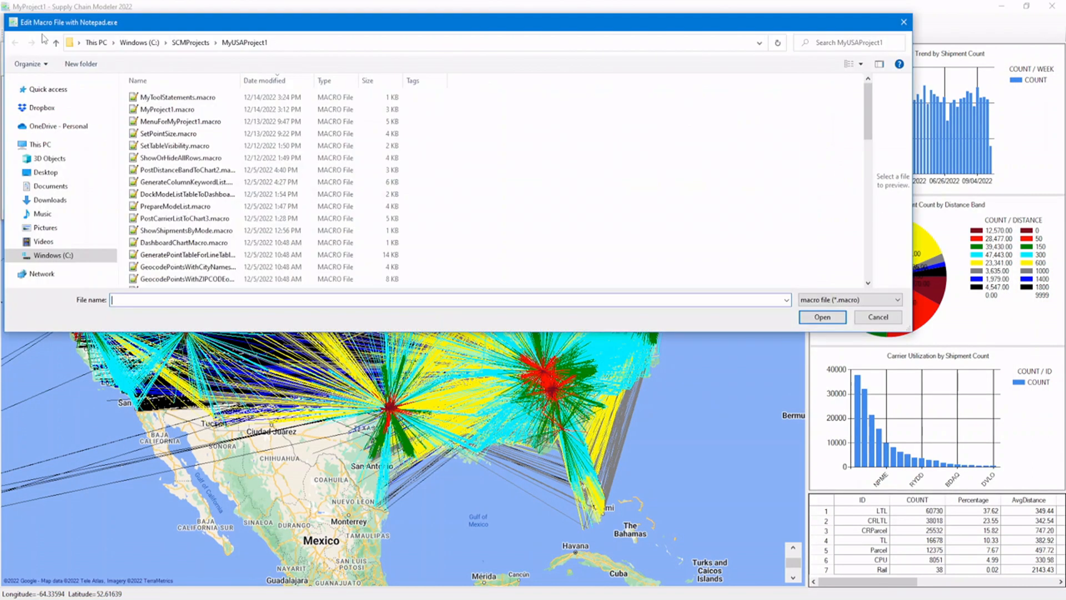
pyautogui.doubleClick(198, 121)
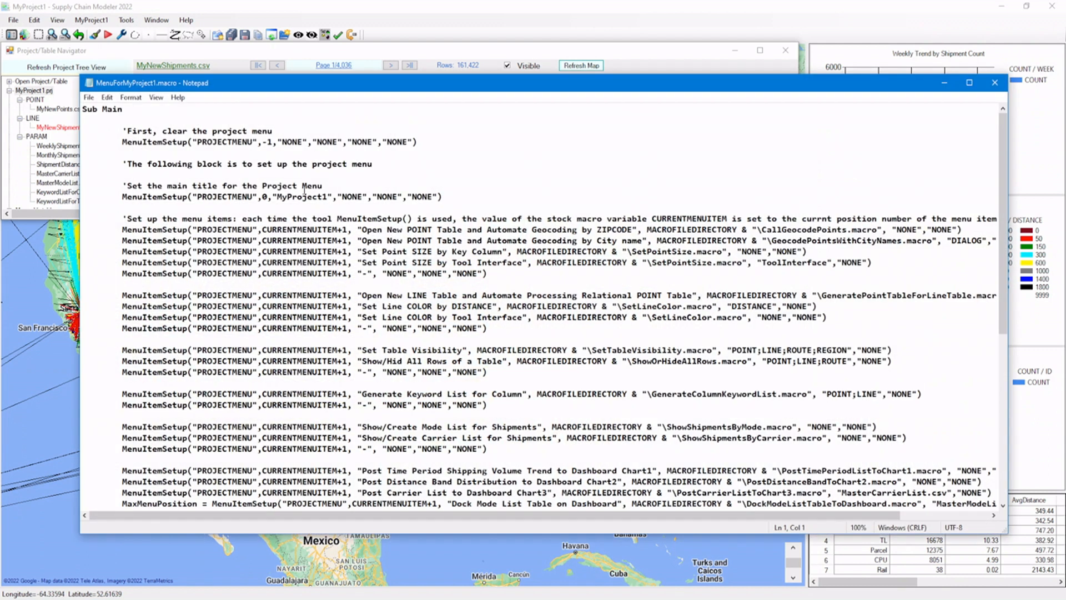
pyautogui.moveTo(87, 221); pyautogui.dragTo(182, 405)
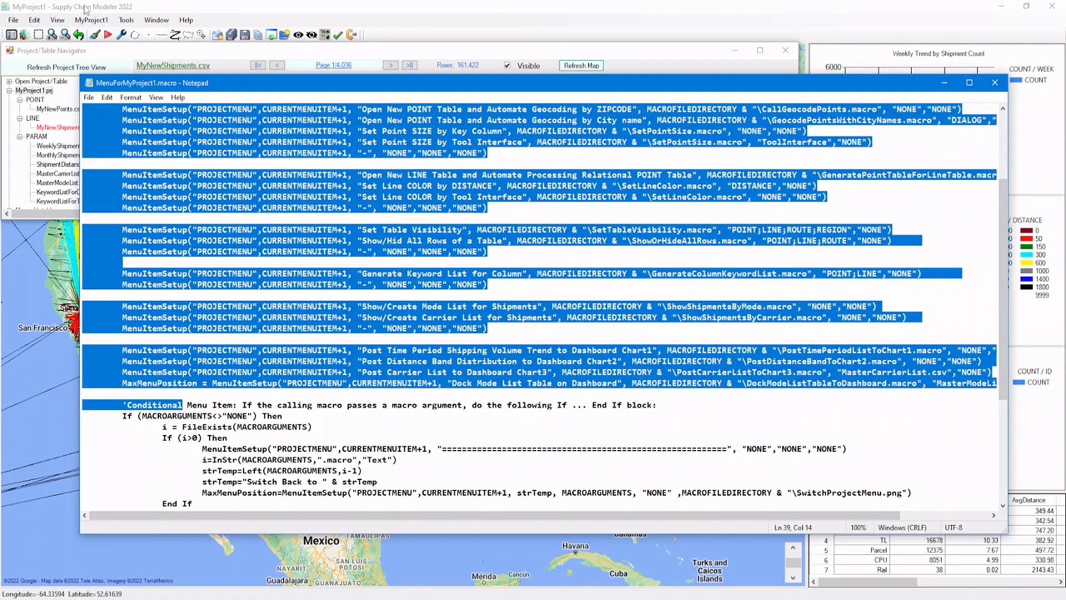
# Compare the MyProject1 project menu entries with the MenuItemSetup lines in MenuForMyProject1.macro.
pyautogui.click(91, 20)
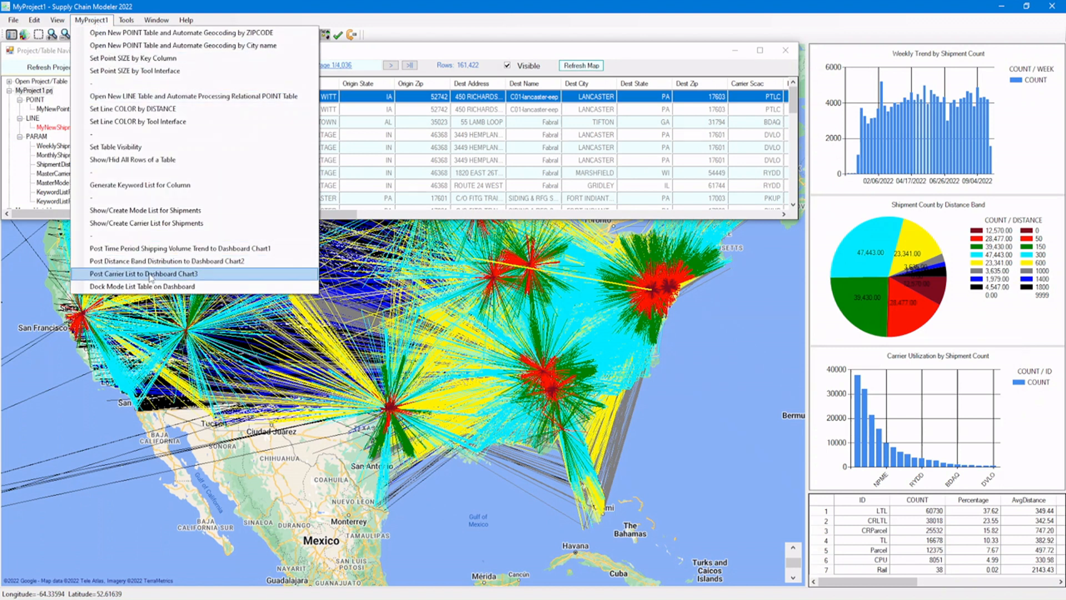
pyautogui.click(314, 599)
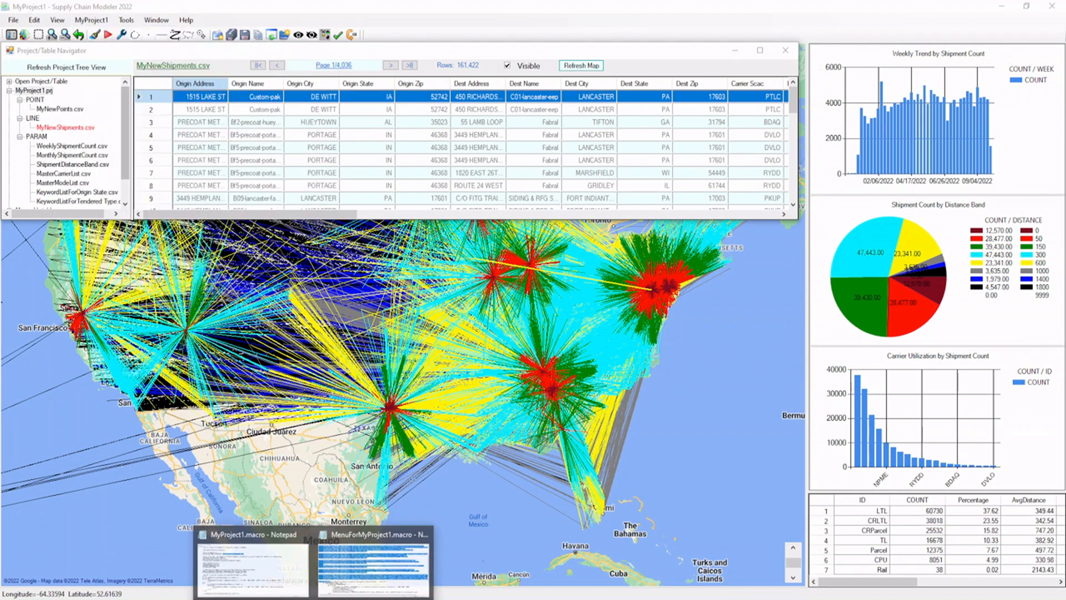
pyautogui.click(366, 566)
pyautogui.click(222, 185)
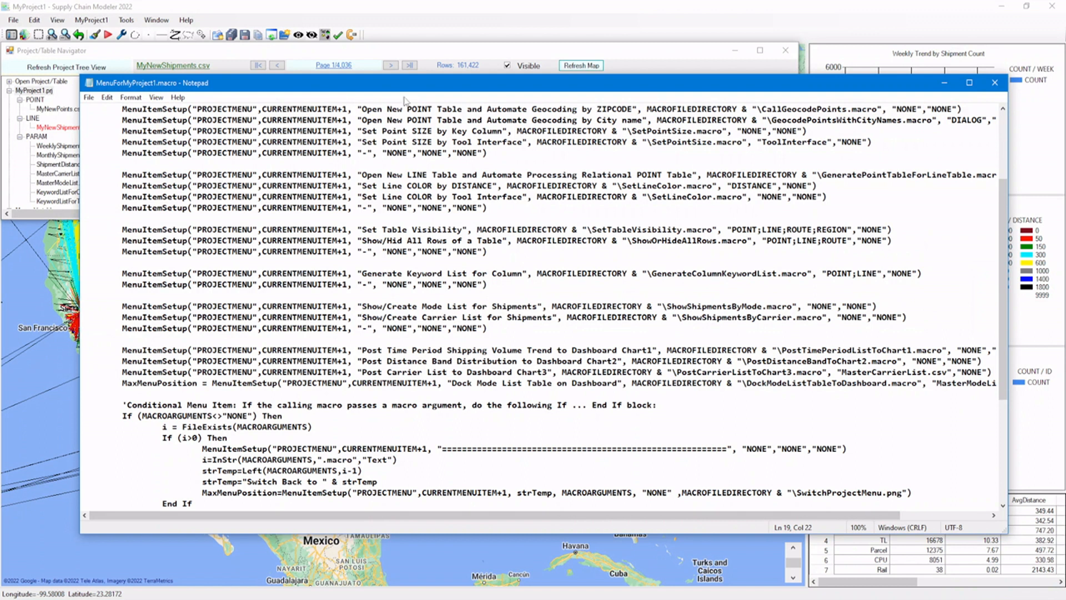
pyautogui.click(1004, 122)
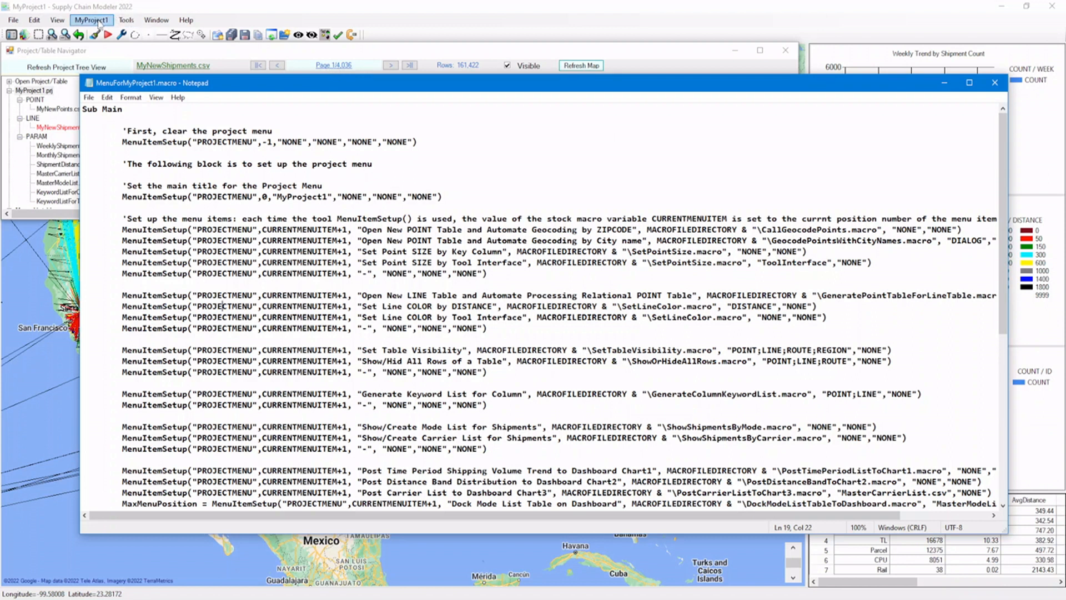
pyautogui.click(98, 23)
pyautogui.click(102, 23)
pyautogui.click(102, 23)
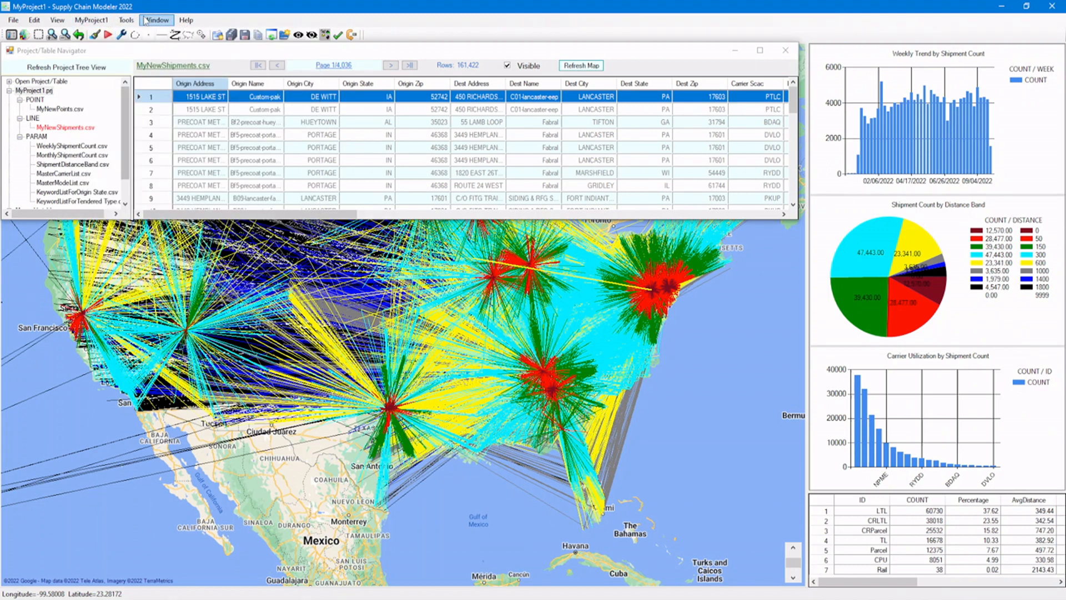
# Open the SCModeler help and view the OptimizeLocationAllocation and OptimizeSiteLocation topics under SCModeler Tools.
pyautogui.click(186, 20)
pyautogui.click(197, 36)
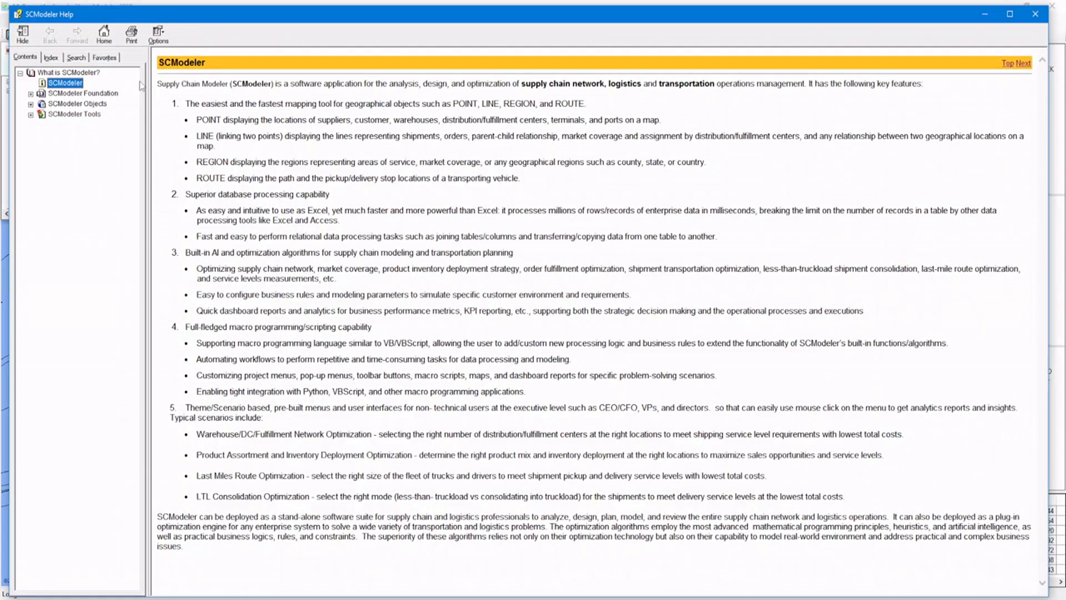
pyautogui.click(30, 115)
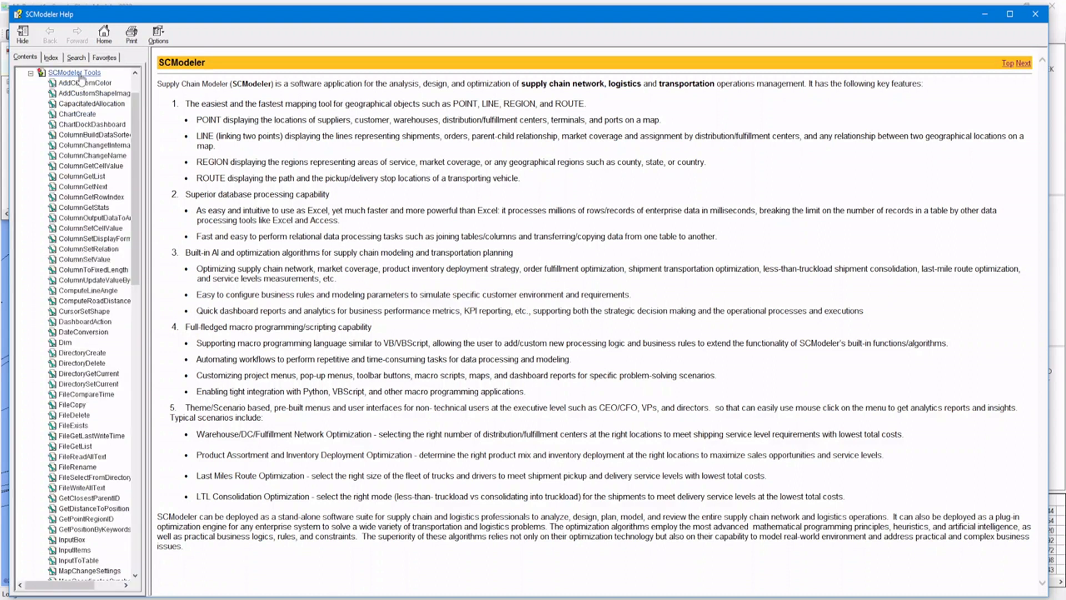
pyautogui.moveTo(132, 108); pyautogui.dragTo(154, 190)
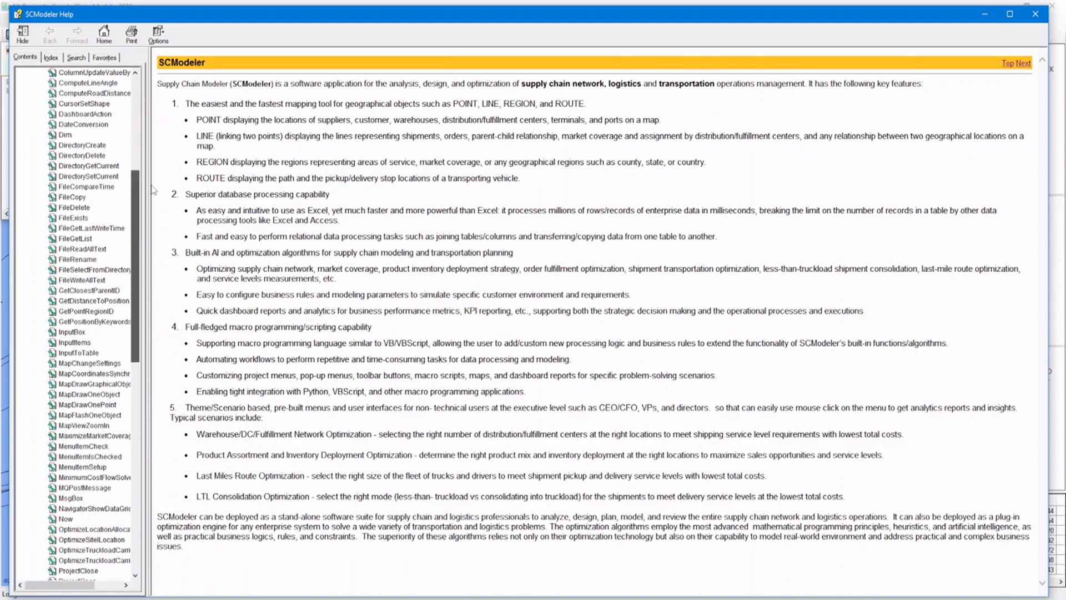
pyautogui.scroll(-2, 86, 359)
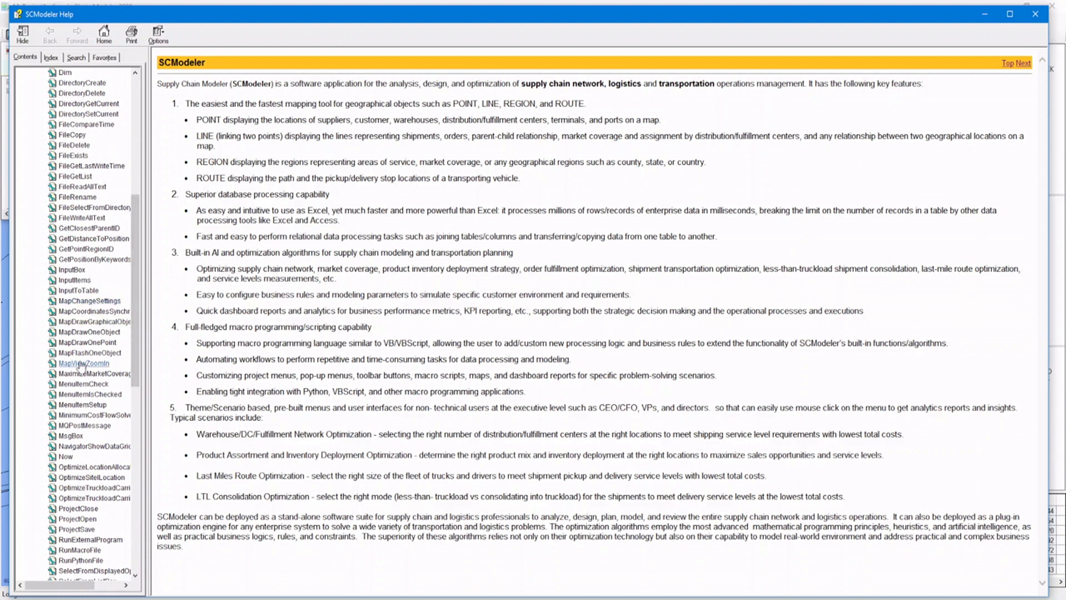
pyautogui.click(92, 466)
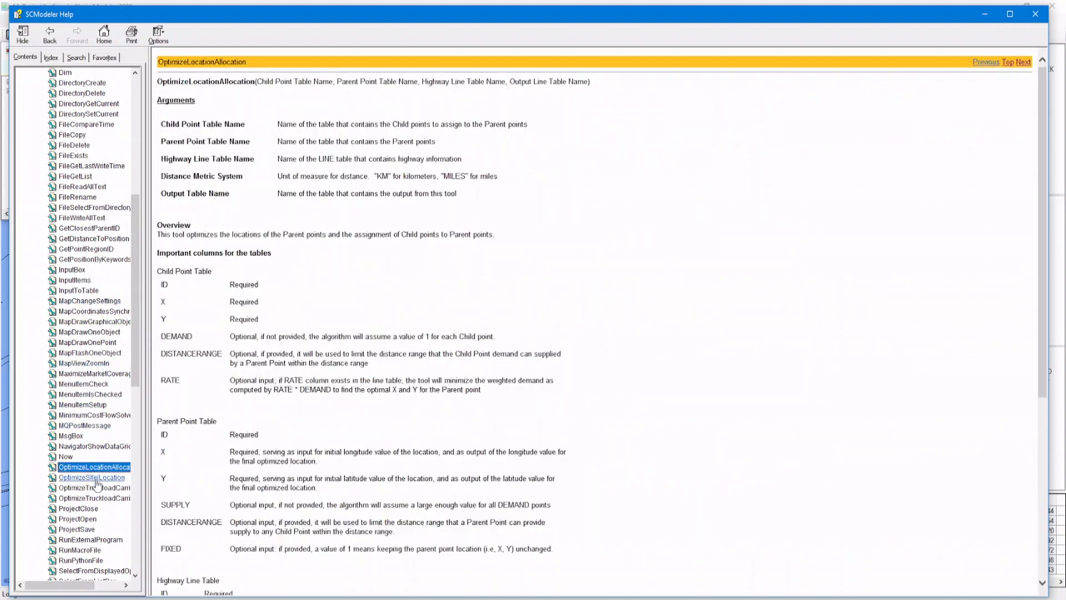
pyautogui.click(95, 478)
# Expand SCModeler Objects and SCModeler Foundation in the help, read the Macro Programming Engine topic and close the help.
pyautogui.moveTo(135, 377); pyautogui.dragTo(150, 208)
pyautogui.click(31, 104)
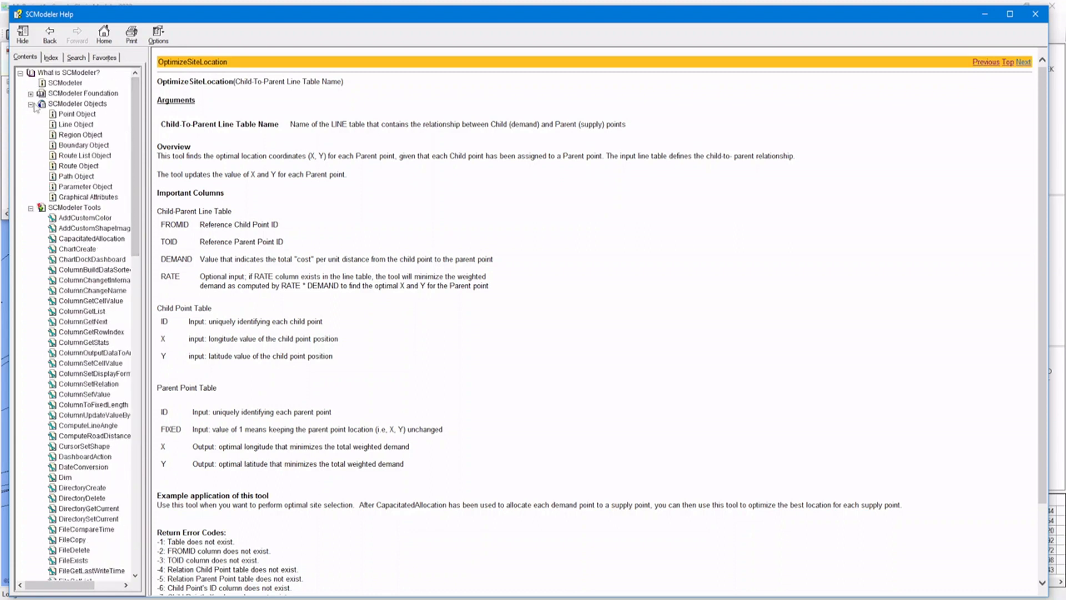
pyautogui.click(31, 94)
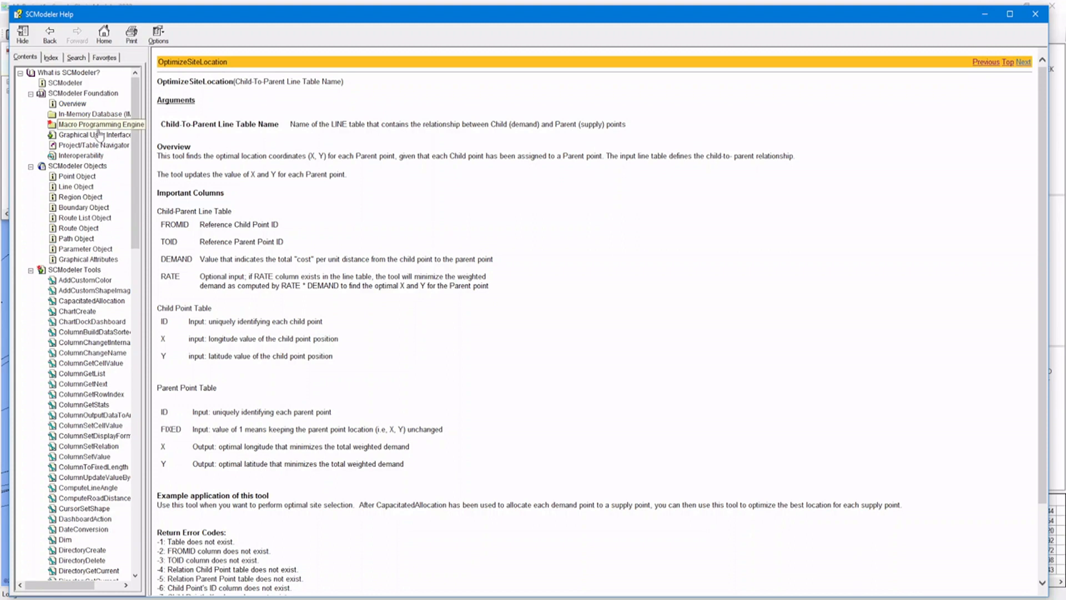
pyautogui.click(96, 126)
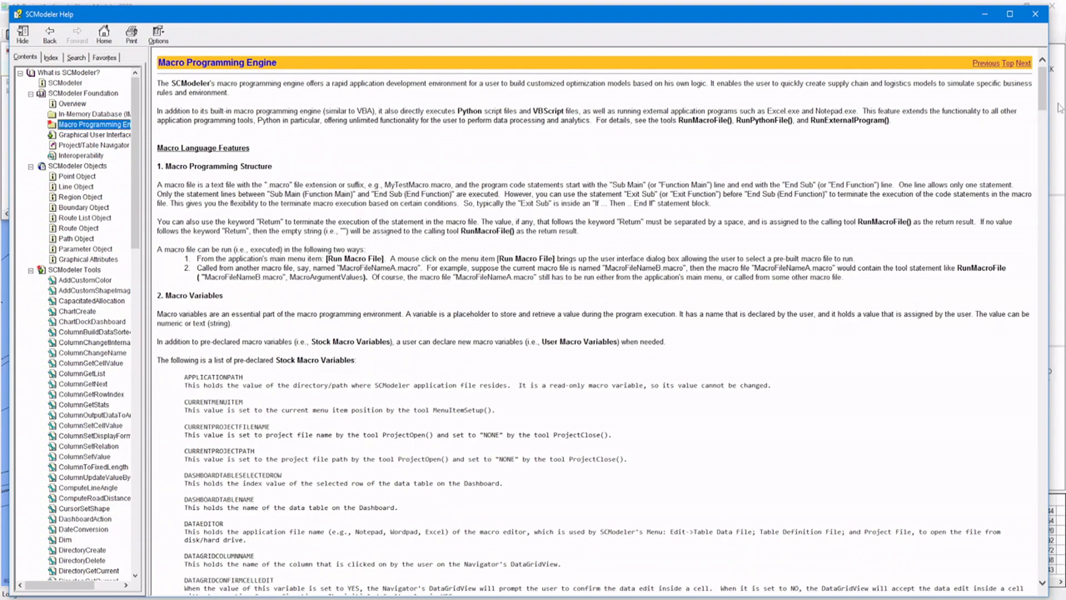
pyautogui.moveTo(1043, 98); pyautogui.dragTo(1021, 76)
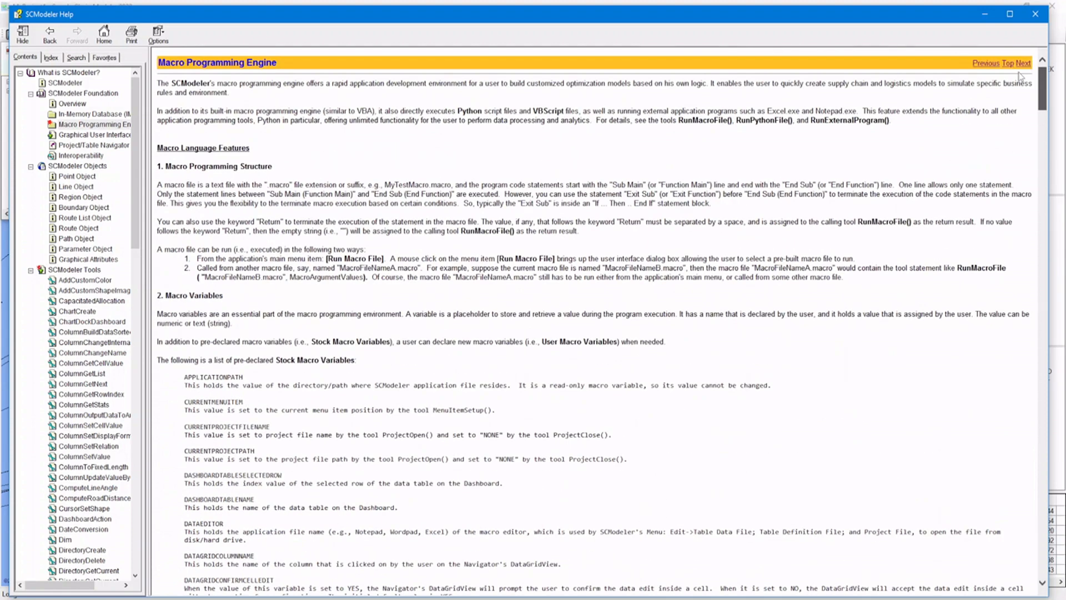
pyautogui.click(1036, 16)
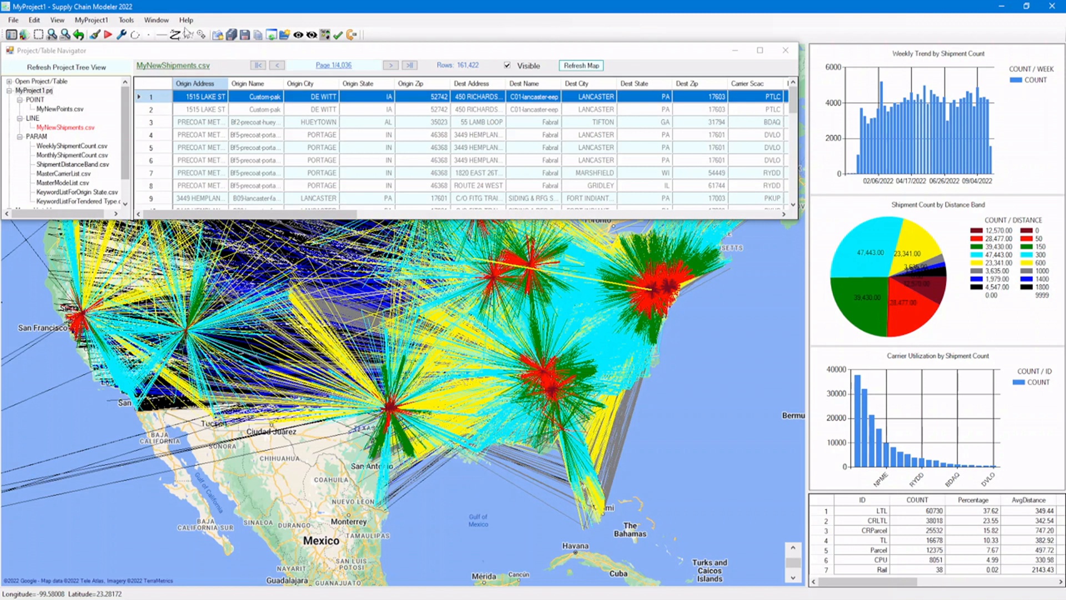
# Close the table navigator and set the visible flag for all tables to ALL OFF with Set Table Visibility.
pyautogui.click(785, 50)
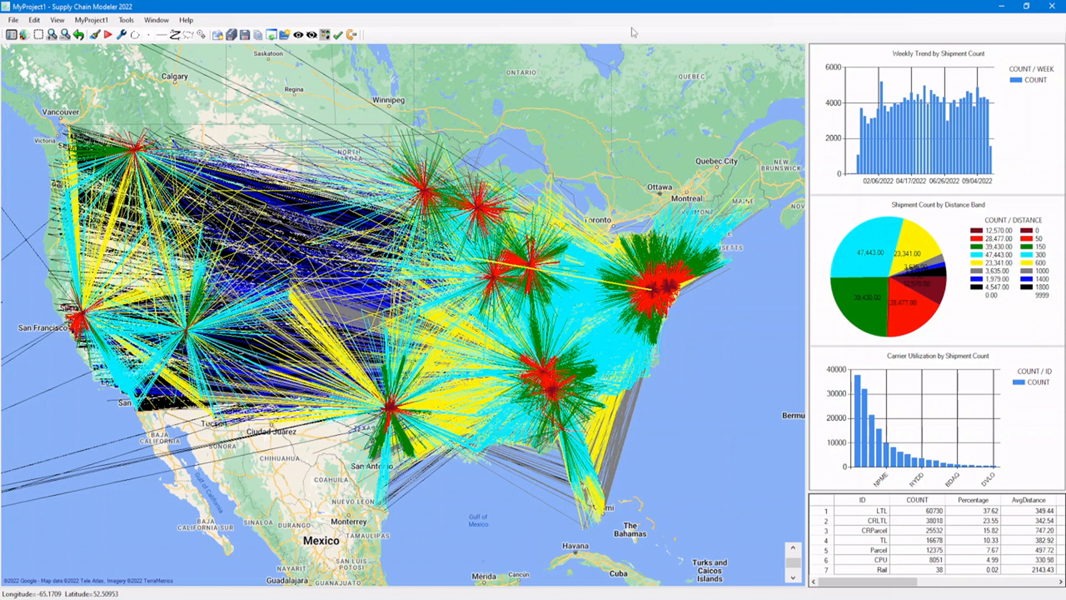
pyautogui.click(93, 21)
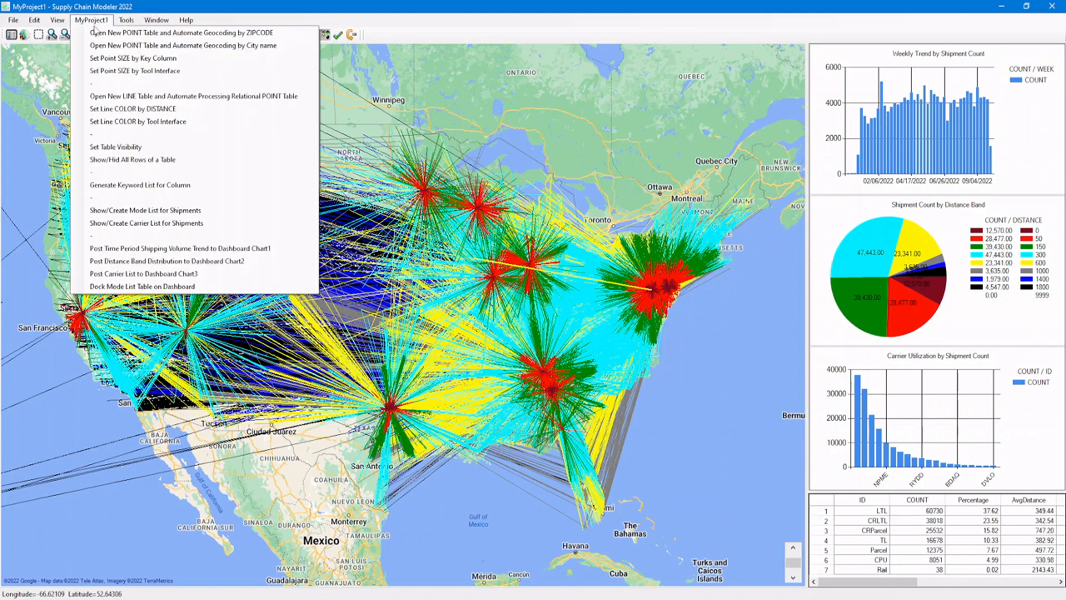
pyautogui.click(106, 148)
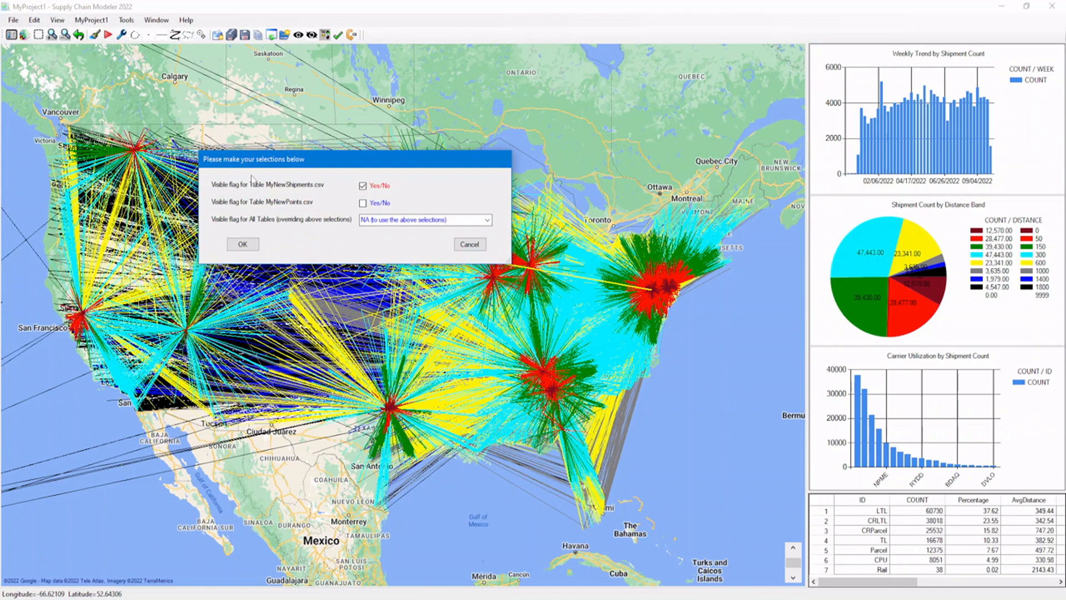
pyautogui.click(487, 220)
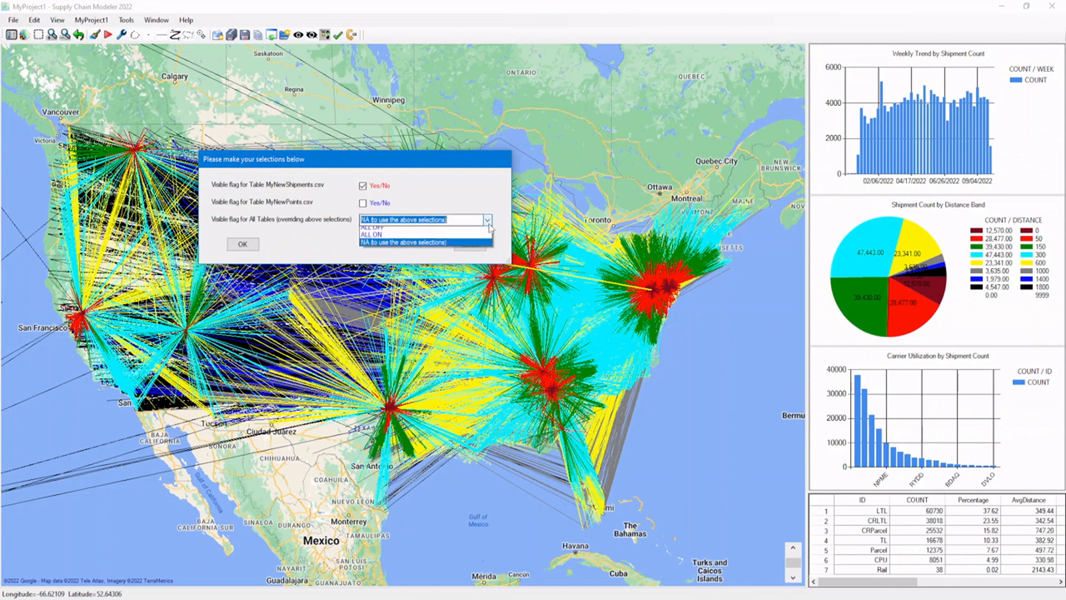
pyautogui.click(400, 230)
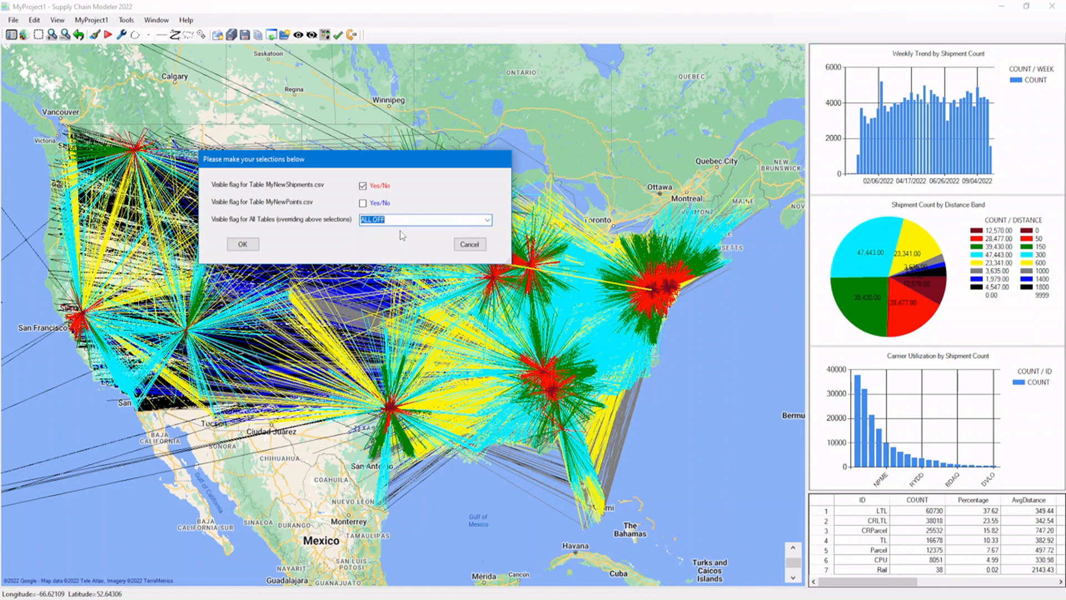
pyautogui.click(242, 244)
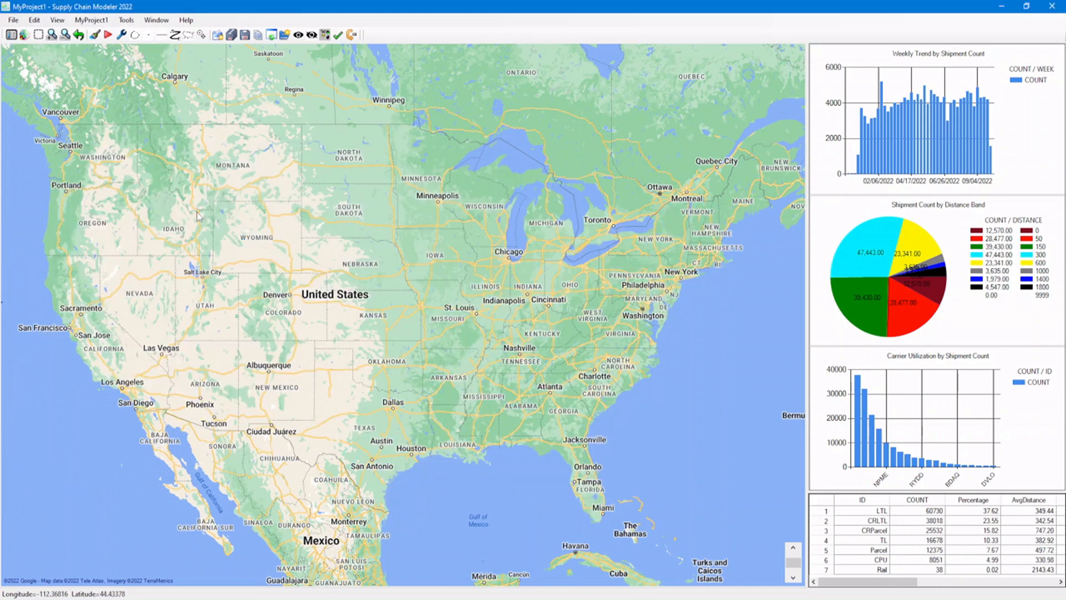
# Scale the MyNewPoints.csv point sizes by the Population column with base size 0.25 and max size 6.
pyautogui.click(90, 23)
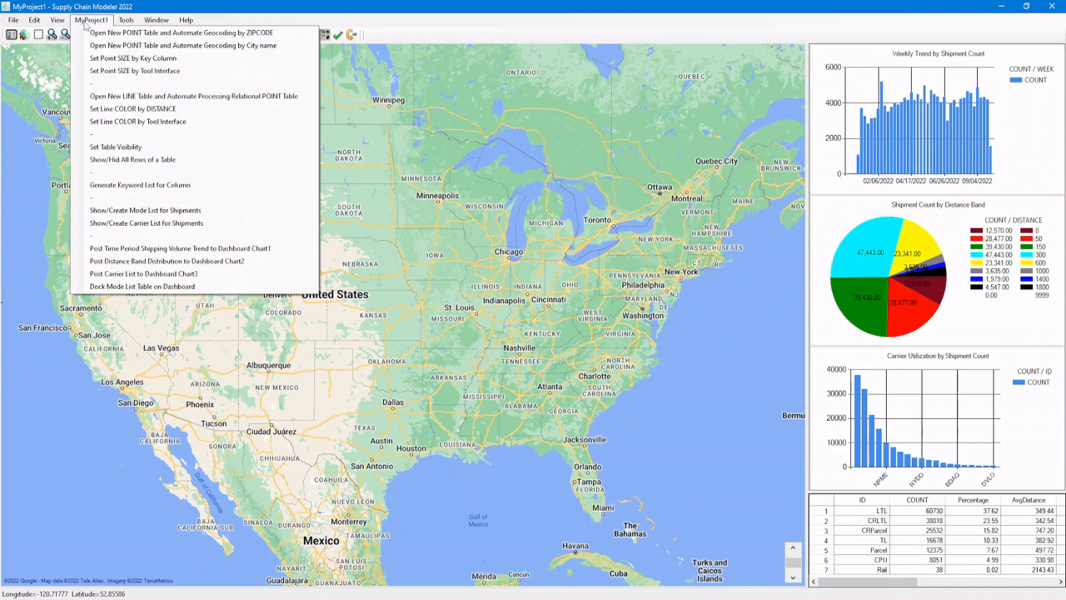
pyautogui.click(152, 62)
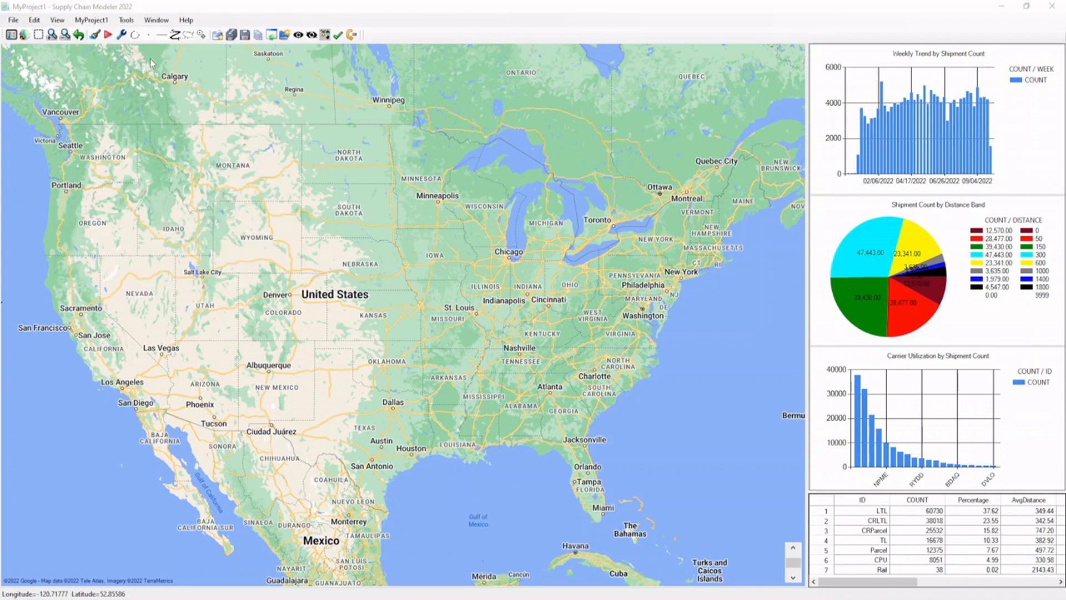
pyautogui.click(345, 110)
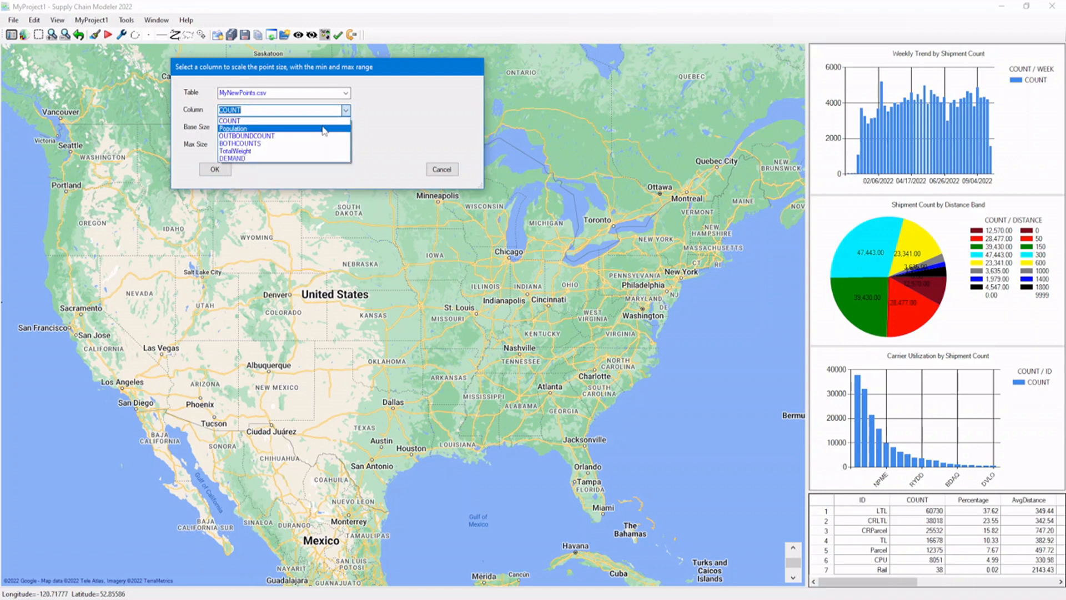
pyautogui.click(324, 129)
pyautogui.click(345, 128)
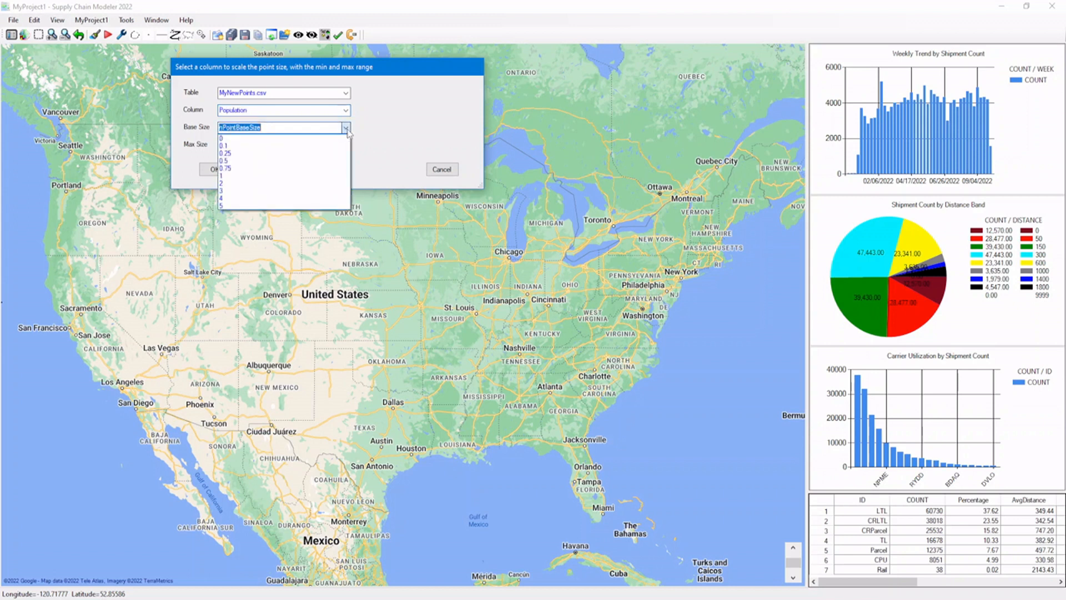
pyautogui.click(339, 143)
pyautogui.click(348, 145)
pyautogui.click(345, 145)
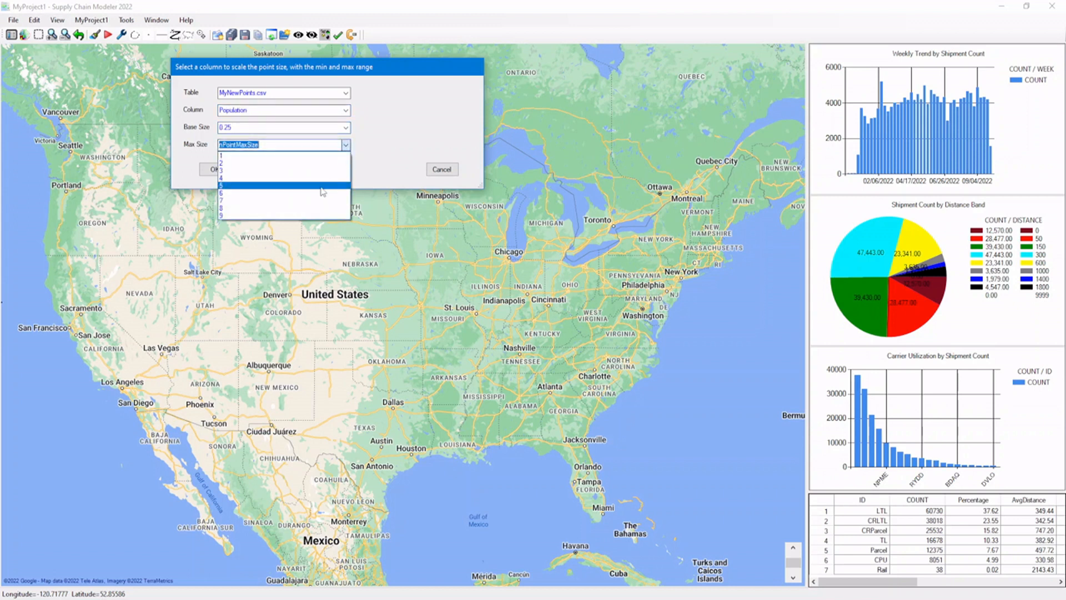
pyautogui.click(323, 197)
pyautogui.click(215, 169)
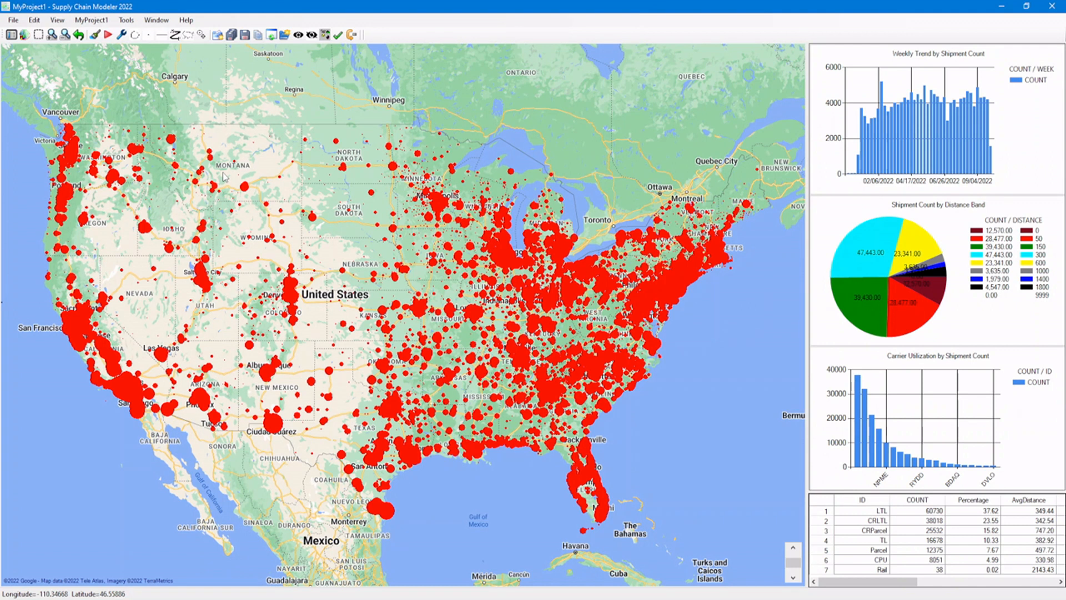
# Rescale the MyNewPoints.csv point sizes by the DEMAND column.
pyautogui.click(91, 20)
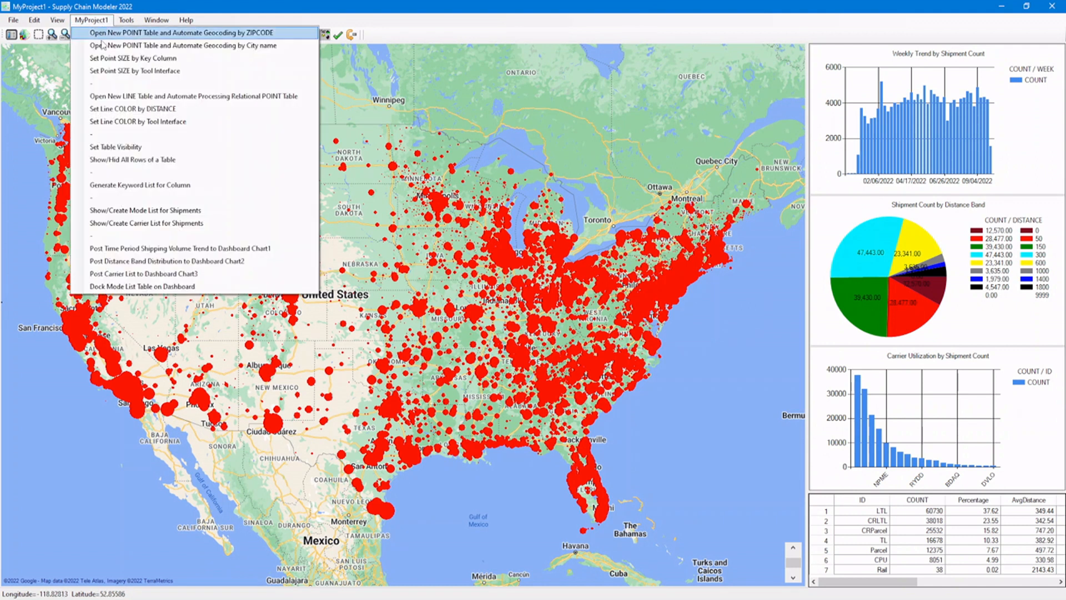
pyautogui.click(104, 58)
pyautogui.click(345, 110)
pyautogui.click(261, 119)
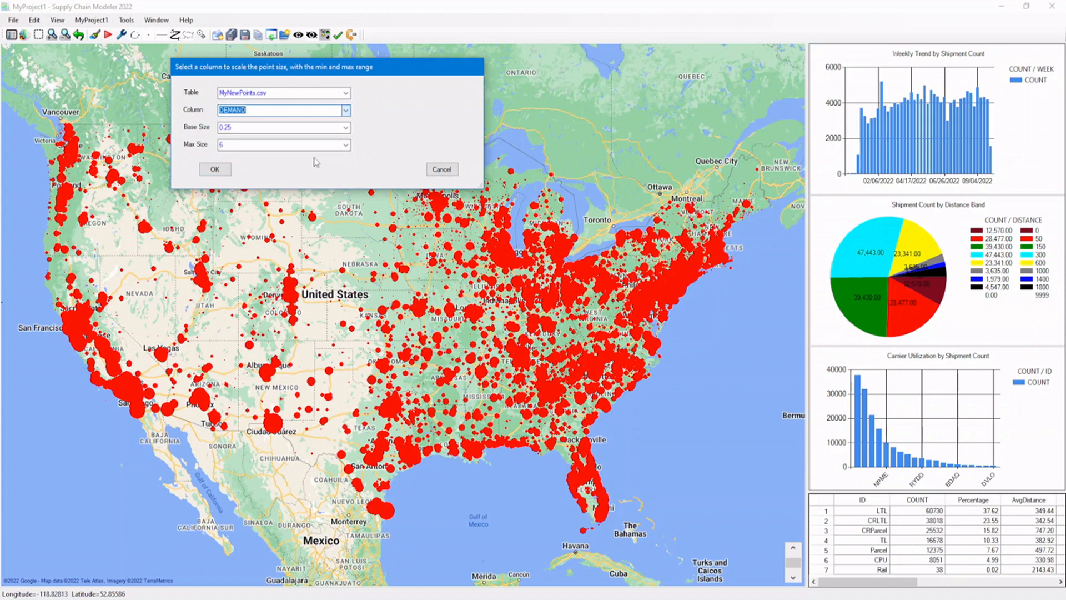
pyautogui.click(210, 170)
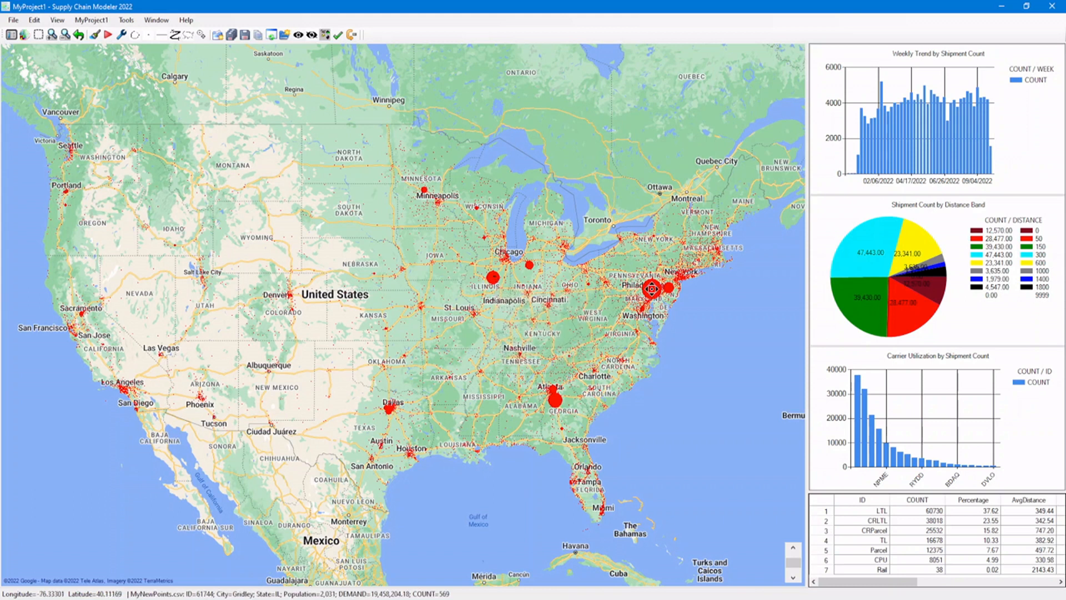
# Inspect the details of the largest demand points on the map and the SIZE column in the MyNewPoints.csv table.
pyautogui.moveTo(652, 290)
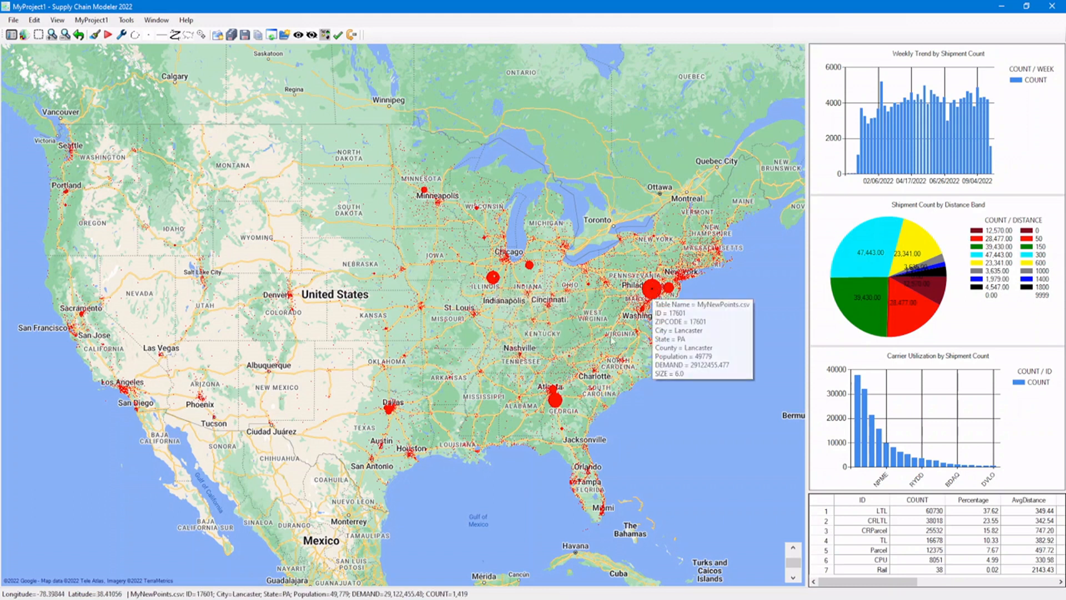
pyautogui.moveTo(555, 401)
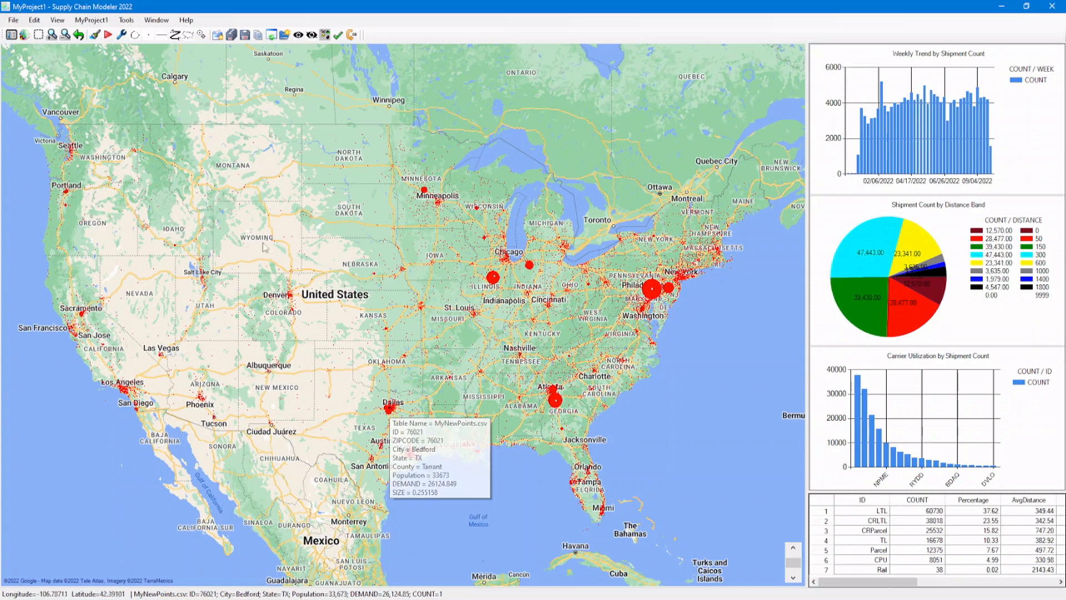
pyautogui.click(11, 35)
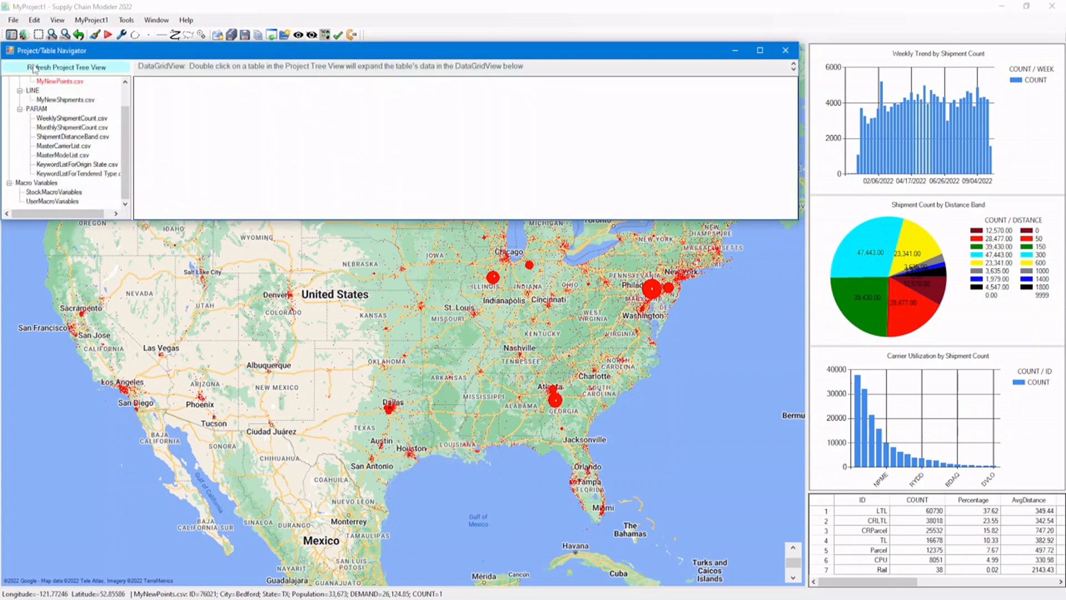
pyautogui.scroll(2, 128, 154)
pyautogui.doubleClick(60, 109)
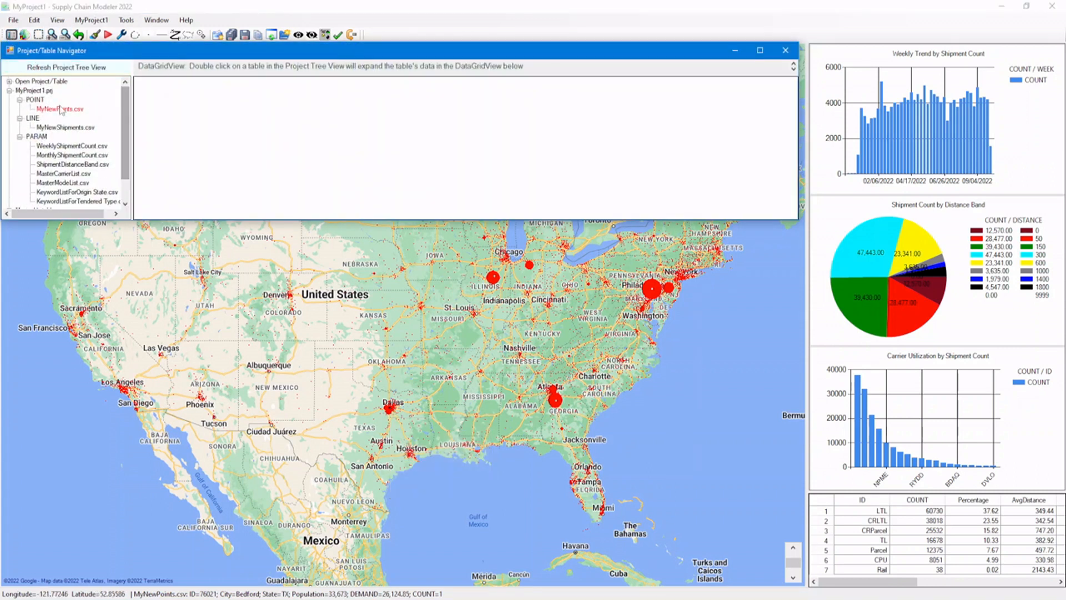
pyautogui.moveTo(339, 214); pyautogui.dragTo(550, 225)
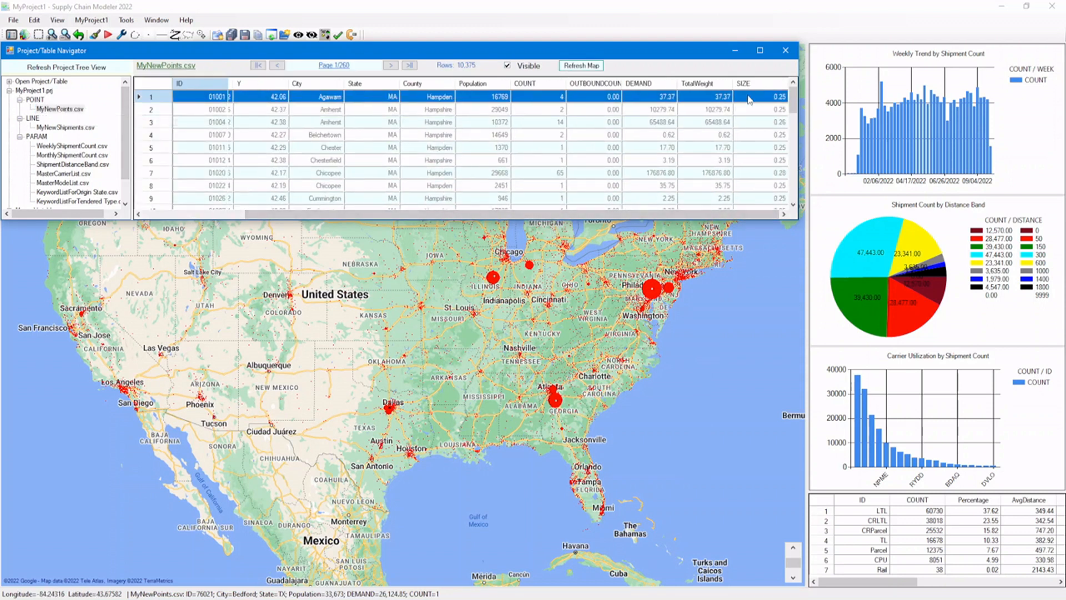
pyautogui.click(749, 99)
pyautogui.click(748, 109)
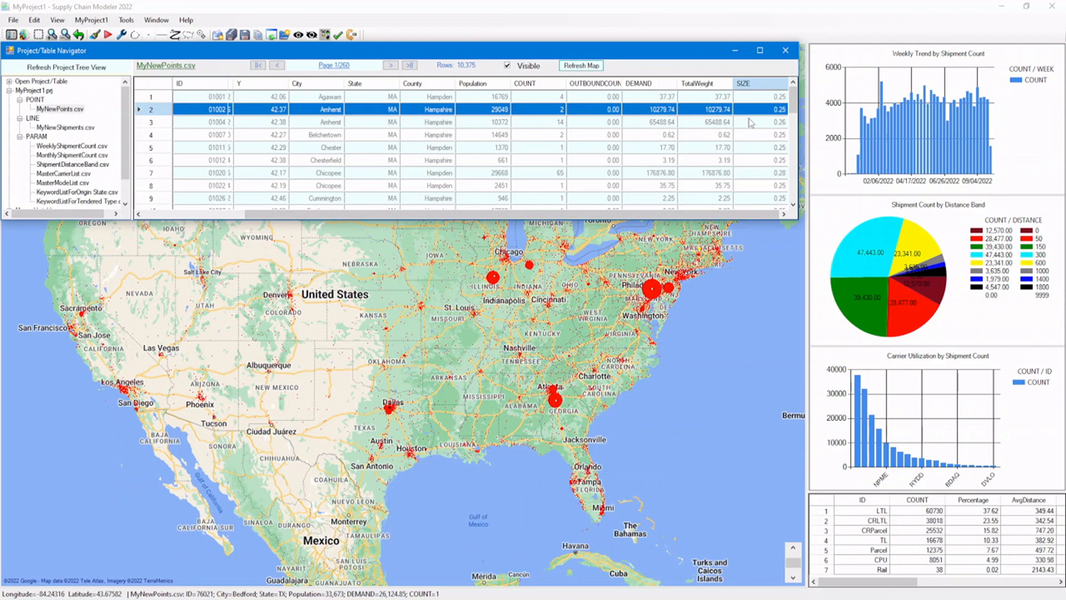
pyautogui.click(788, 51)
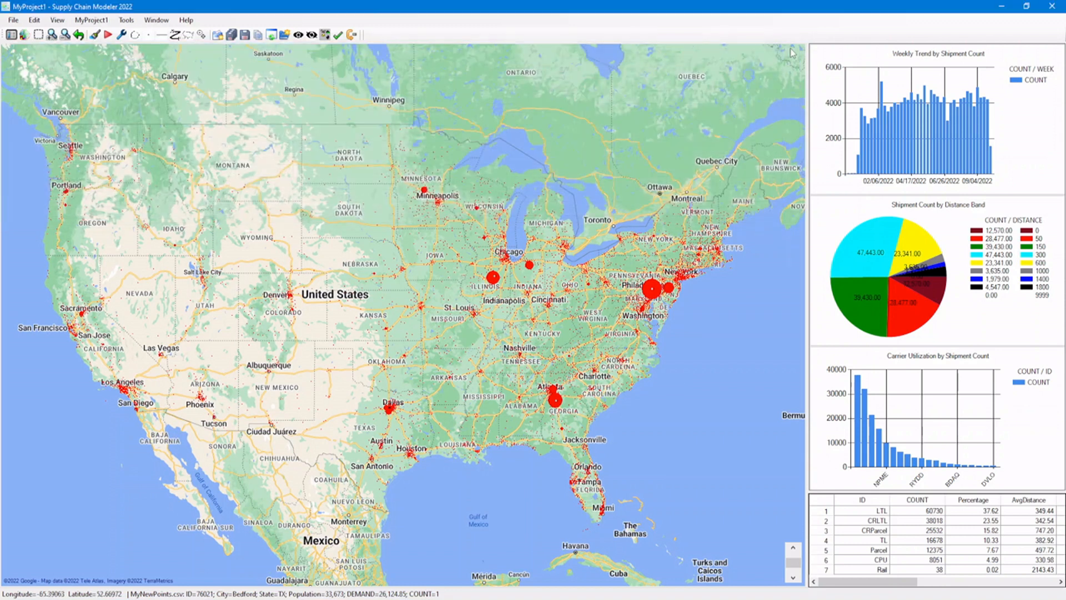
# Set up the ColumnSetValue tool in the Tool Interface with MyNewPoints.csv as its table.
pyautogui.click(122, 34)
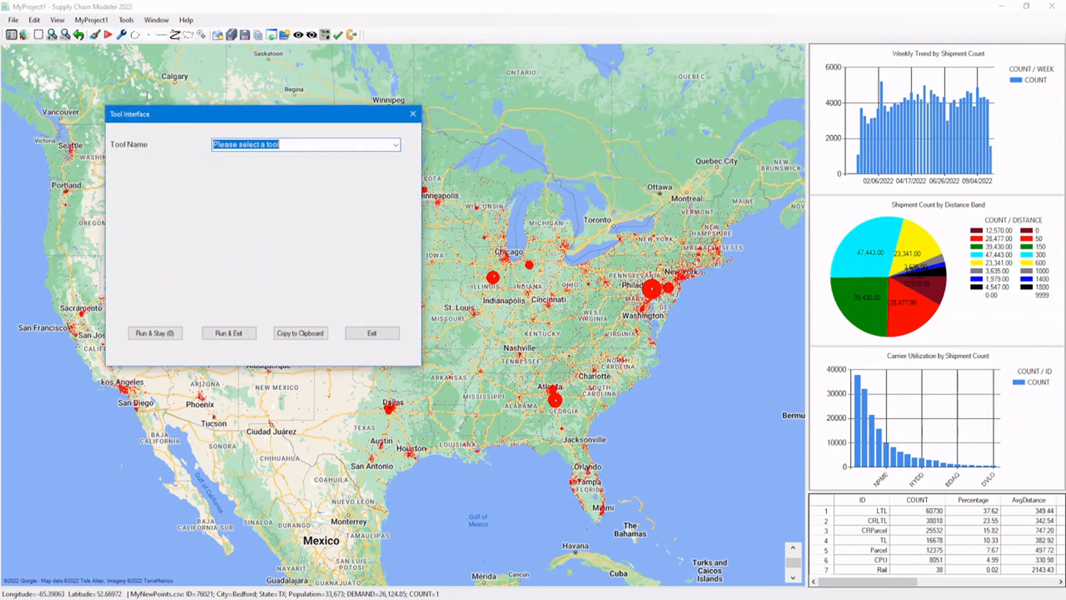
pyautogui.click(395, 145)
pyautogui.moveTo(396, 173)
pyautogui.mouseDown()
pyautogui.moveTo(411, 270)
pyautogui.moveTo(397, 185)
pyautogui.mouseUp()
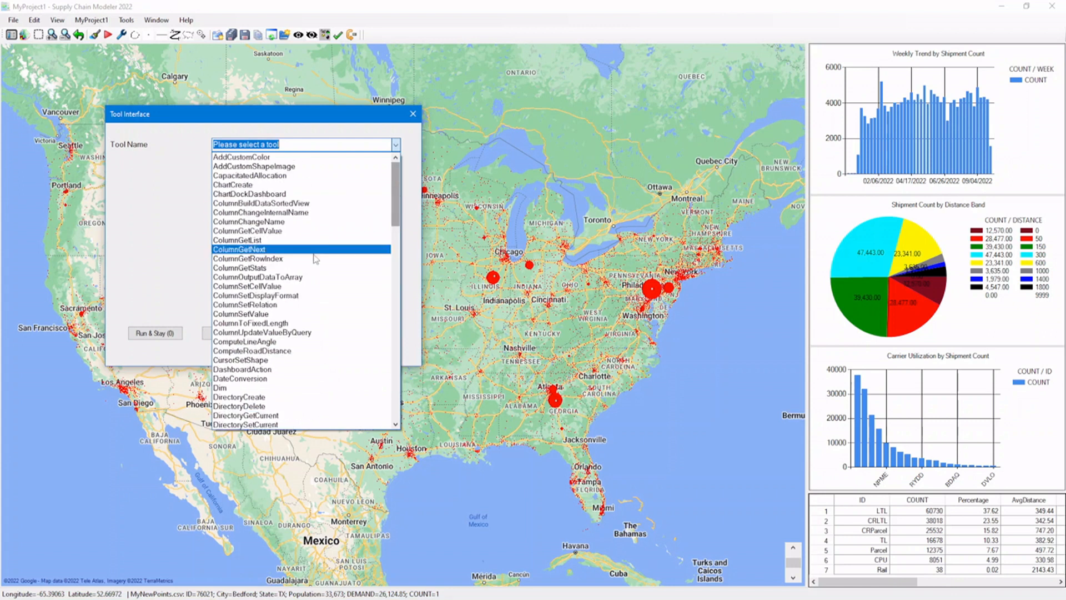
pyautogui.click(276, 314)
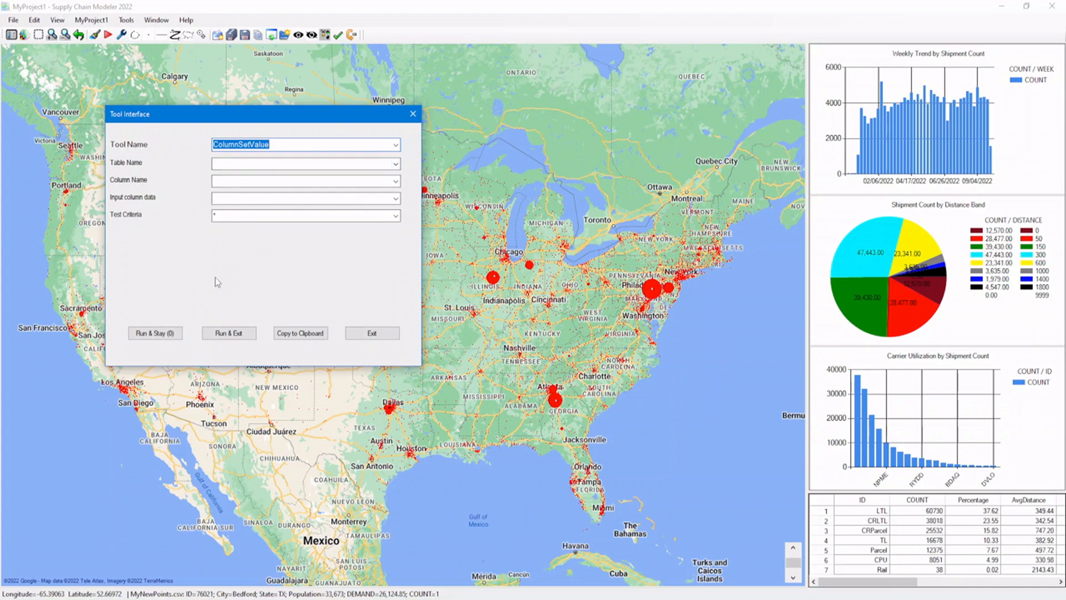
pyautogui.click(395, 164)
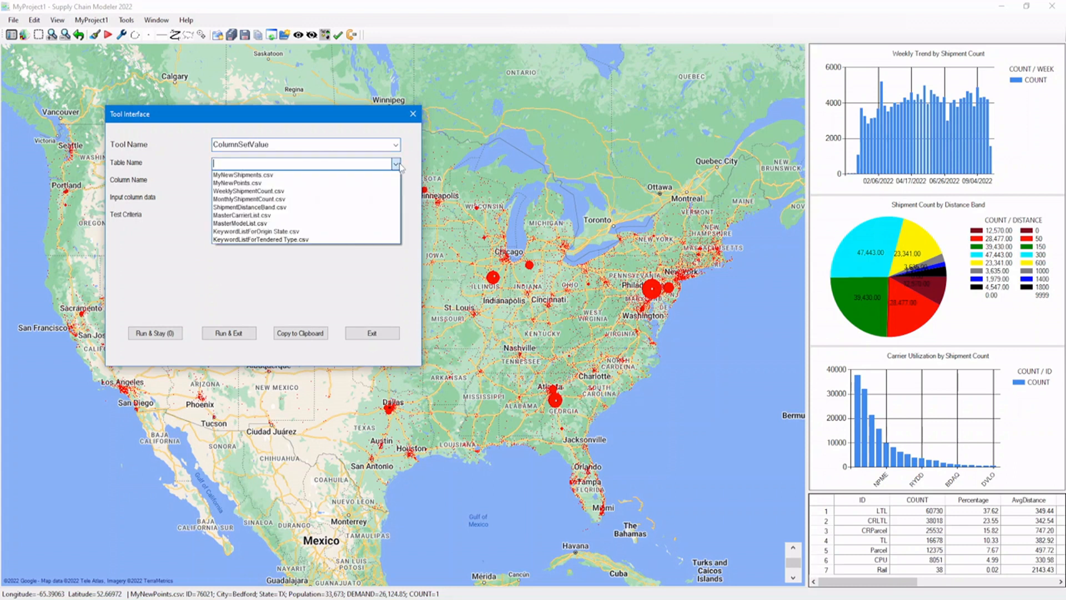
pyautogui.click(387, 183)
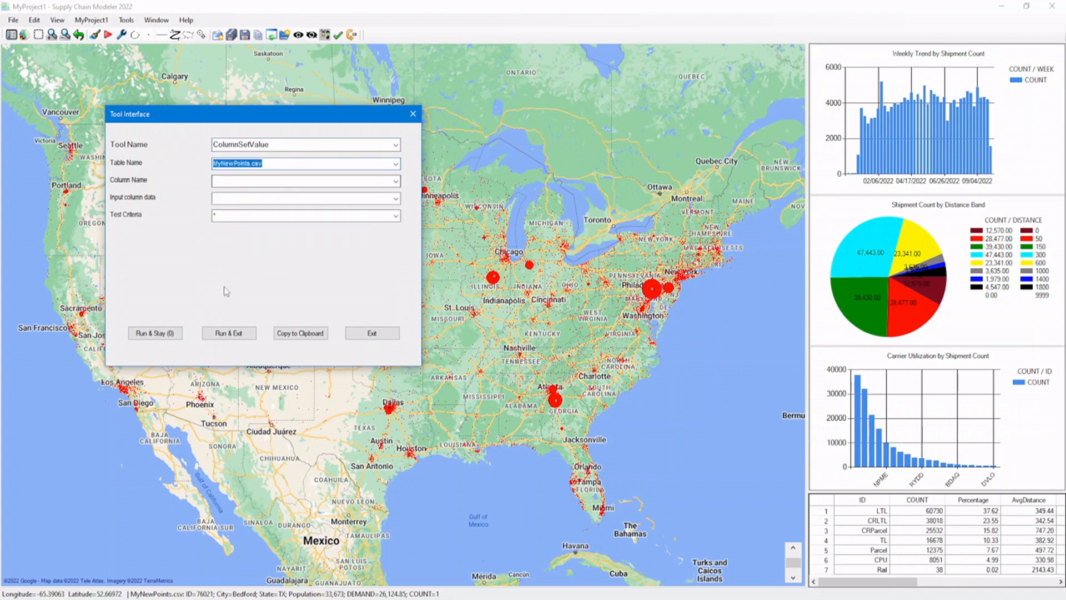
# Choose MyToolStatements.macro as the file for the Tool Interface button activity logs.
pyautogui.doubleClick(154, 263)
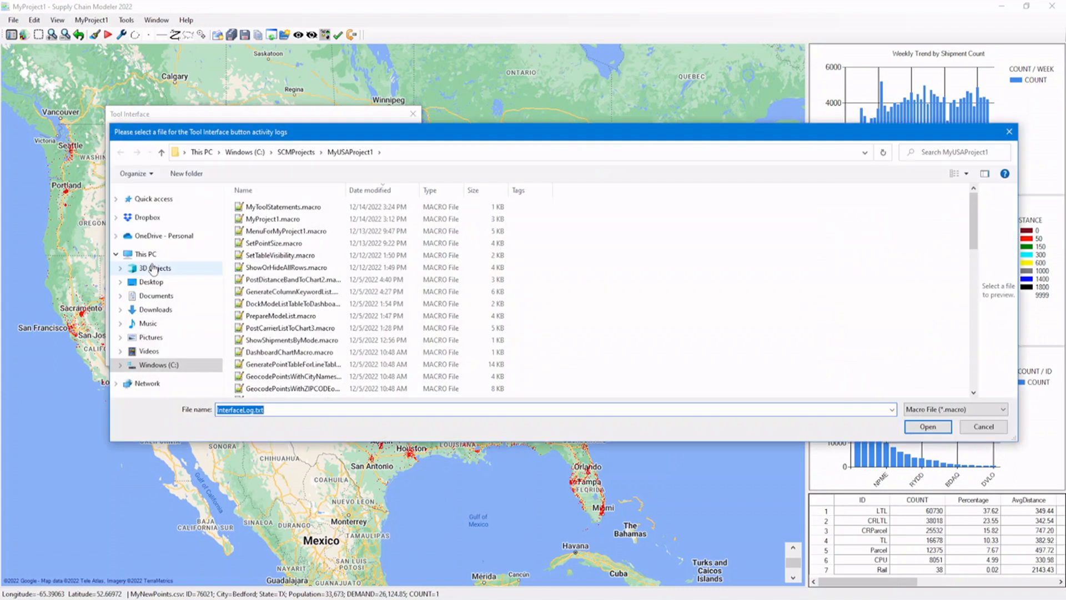
pyautogui.click(271, 209)
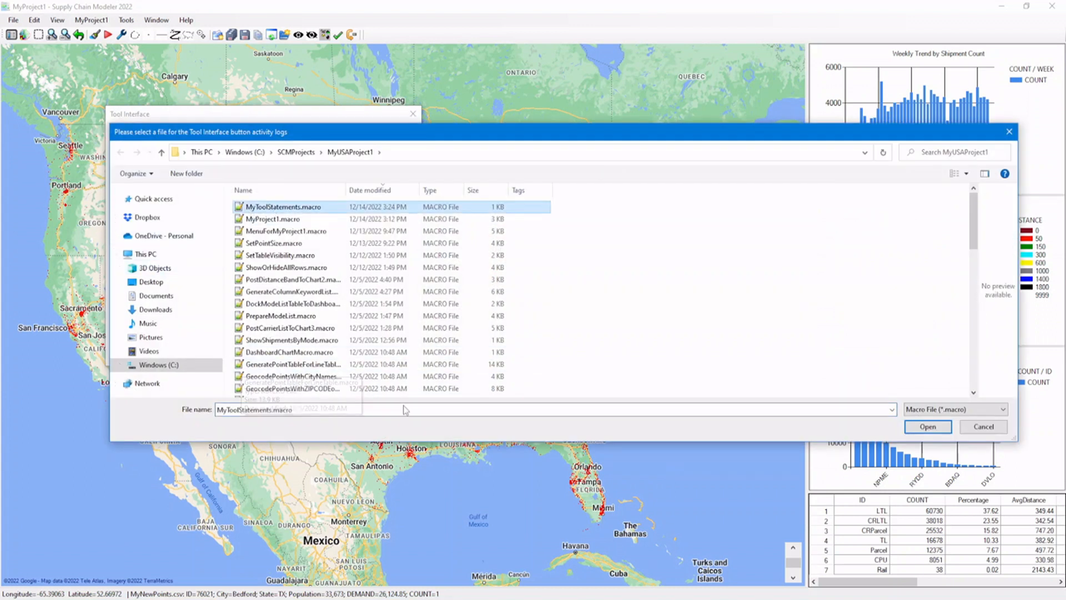
pyautogui.click(925, 426)
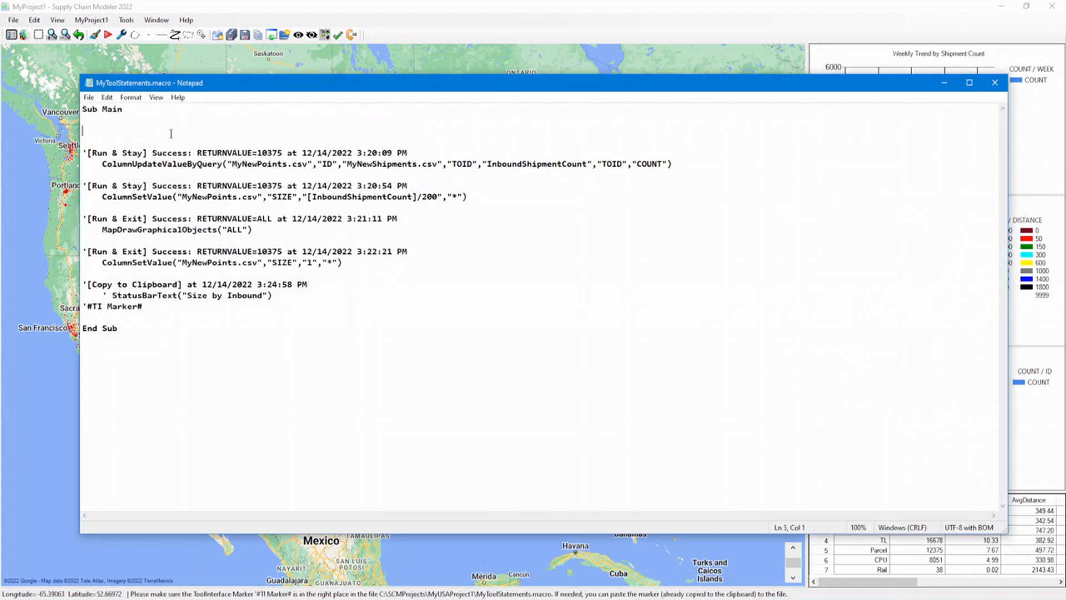
# Delete the logged statements from MyToolStatements.macro, keeping only the '#TI Marker# line inside Sub Main, and save and close the file.
pyautogui.hotkey('shift', 'Down')
pyautogui.hotkey('shift', 'Down')
pyautogui.hotkey('shift', 'Down')
pyautogui.hotkey('shift', 'Down')
pyautogui.hotkey('shift', 'Down')
pyautogui.hotkey('shift', 'Down')
pyautogui.hotkey('shift', 'Down')
pyautogui.hotkey('shift', 'Down')
pyautogui.hotkey('shift', 'Down')
pyautogui.hotkey('shift', 'Down')
pyautogui.hotkey('shift', 'Down')
pyautogui.hotkey('shift', 'Down')
pyautogui.hotkey('shift', 'Down')
pyautogui.hotkey('shift', 'Down')
pyautogui.hotkey('shift', 'Down')
pyautogui.hotkey('shift', 'Down')
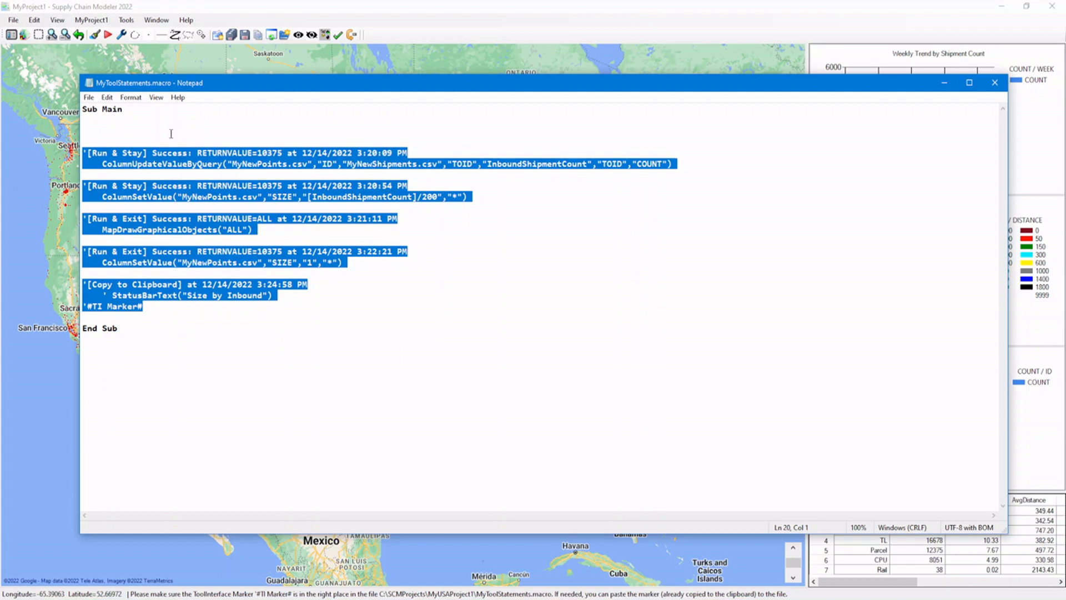
pyautogui.hotkey('shift', 'Up')
pyautogui.press('BackSpace')
pyautogui.press('BackSpace')
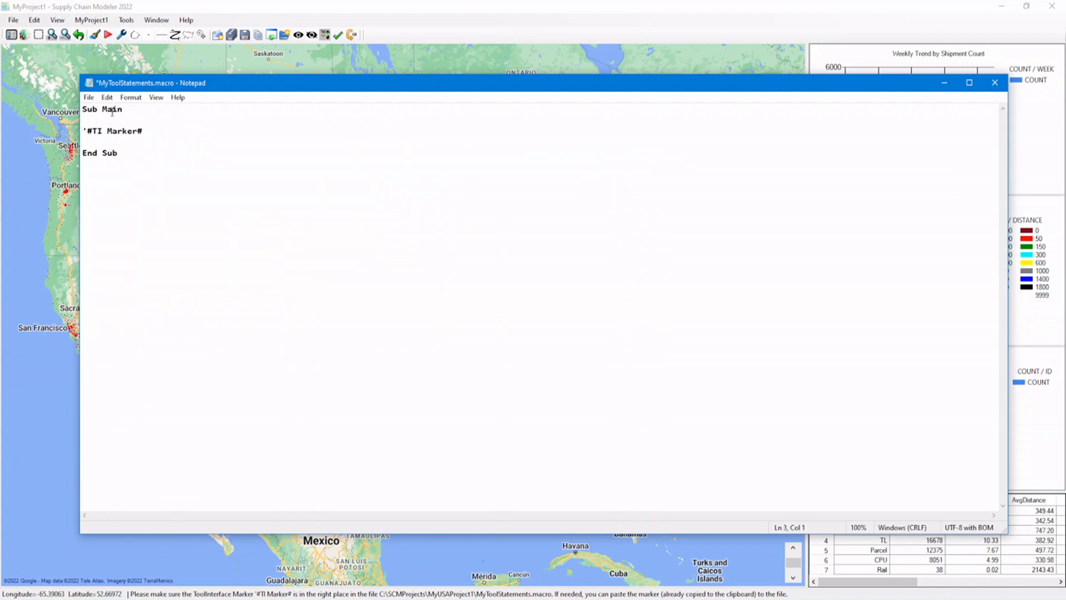
pyautogui.click(89, 97)
pyautogui.click(34, 148)
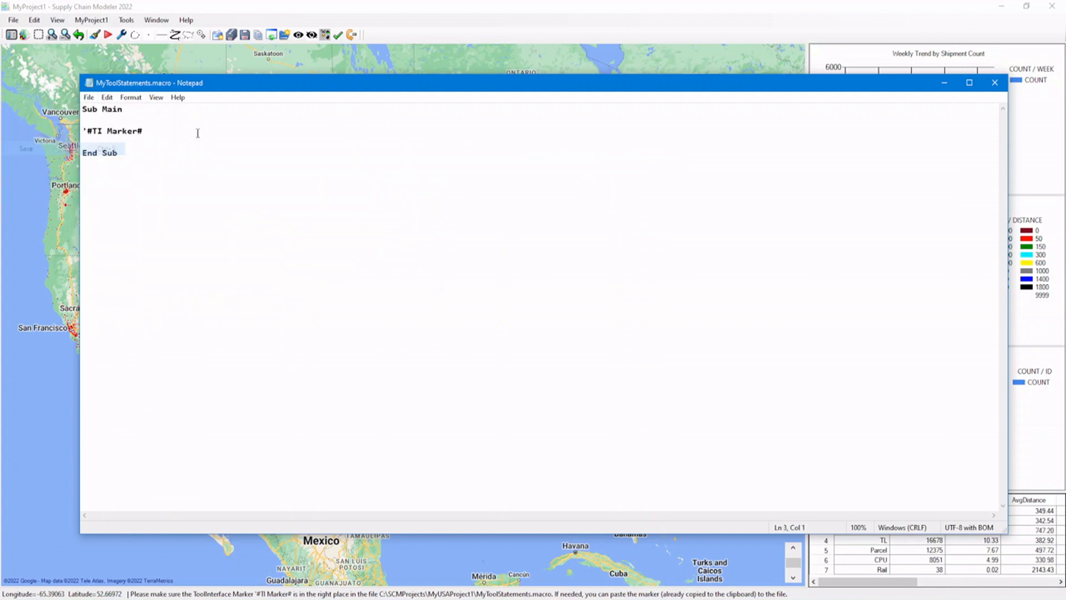
pyautogui.click(994, 82)
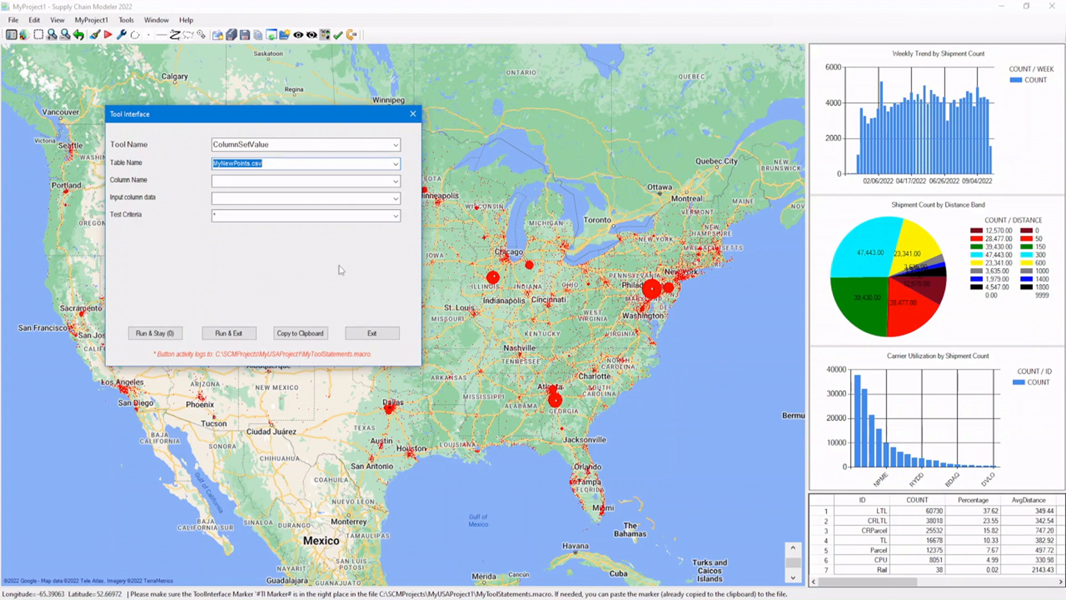
pyautogui.click(396, 181)
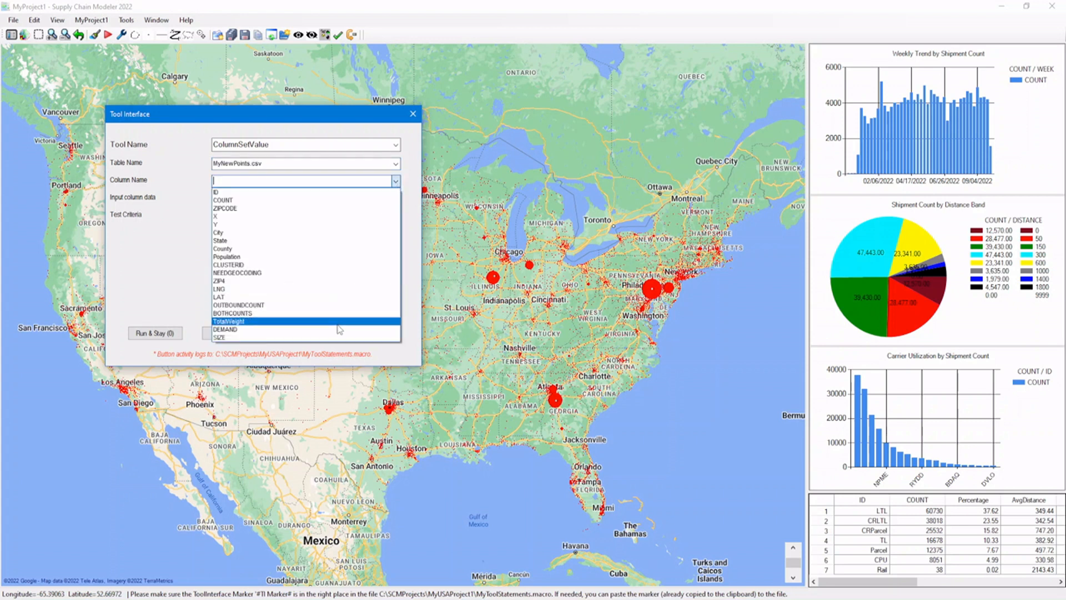
pyautogui.click(340, 337)
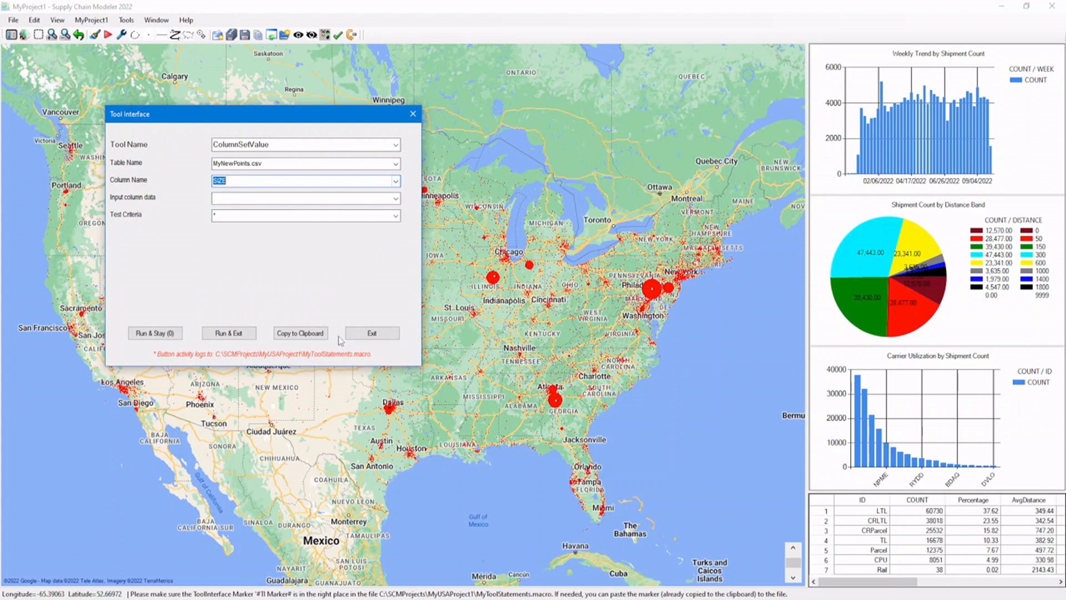
pyautogui.click(396, 199)
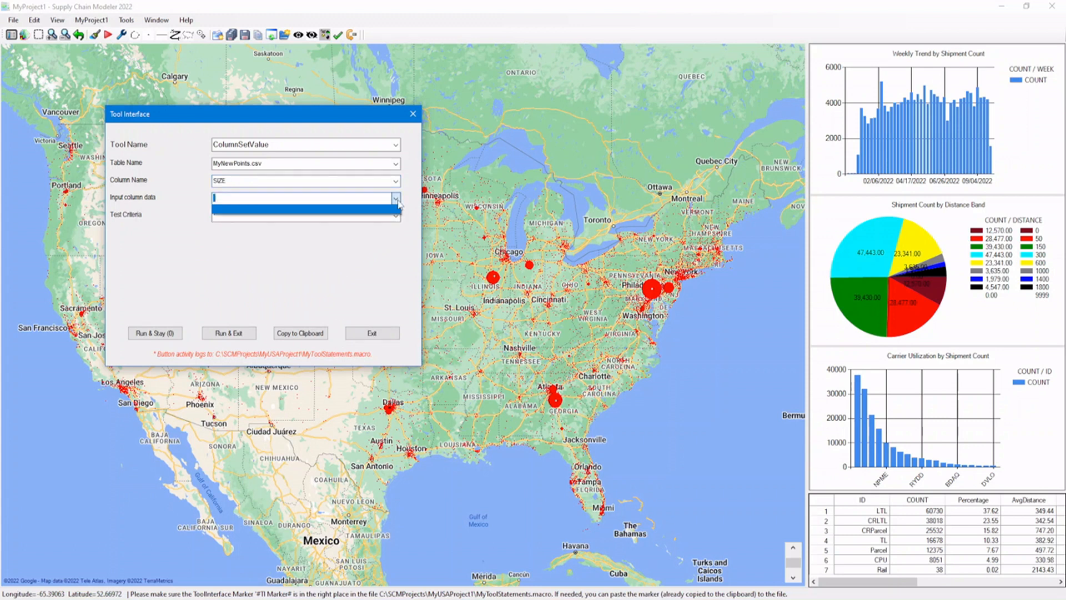
pyautogui.click(395, 208)
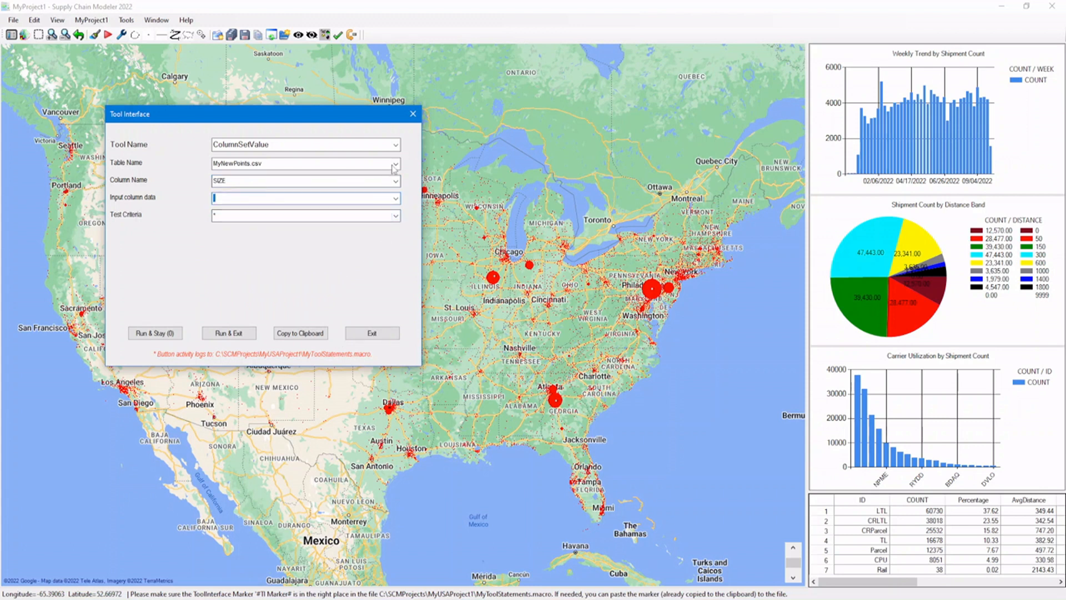
# Set up the ColumnUpdateValueByQuery tool with ID as the target join column of MyNewPoints.csv.
pyautogui.click(396, 145)
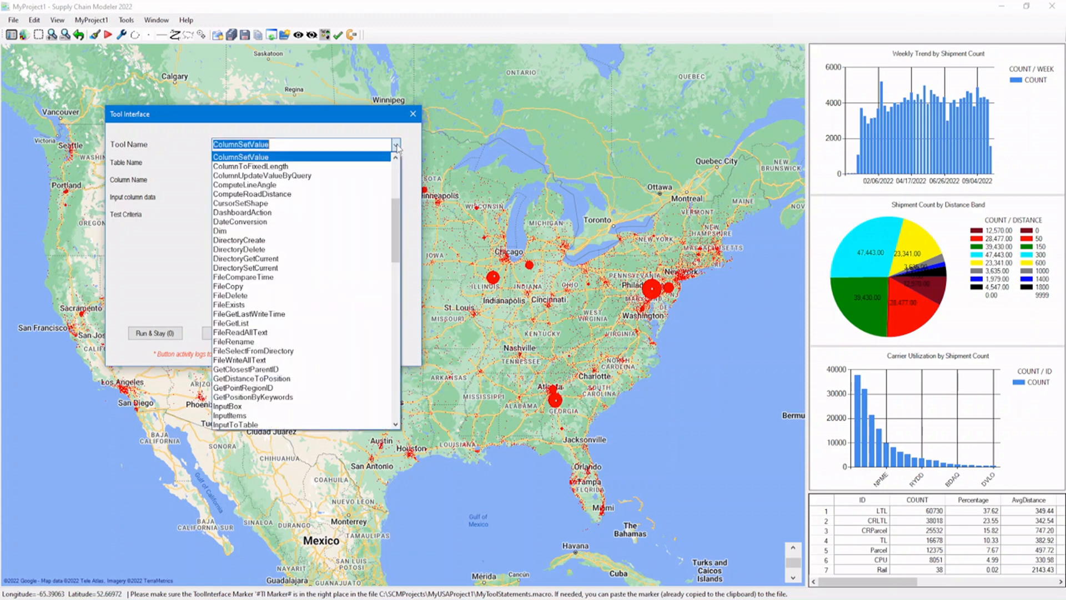
pyautogui.scroll(1, 394, 216)
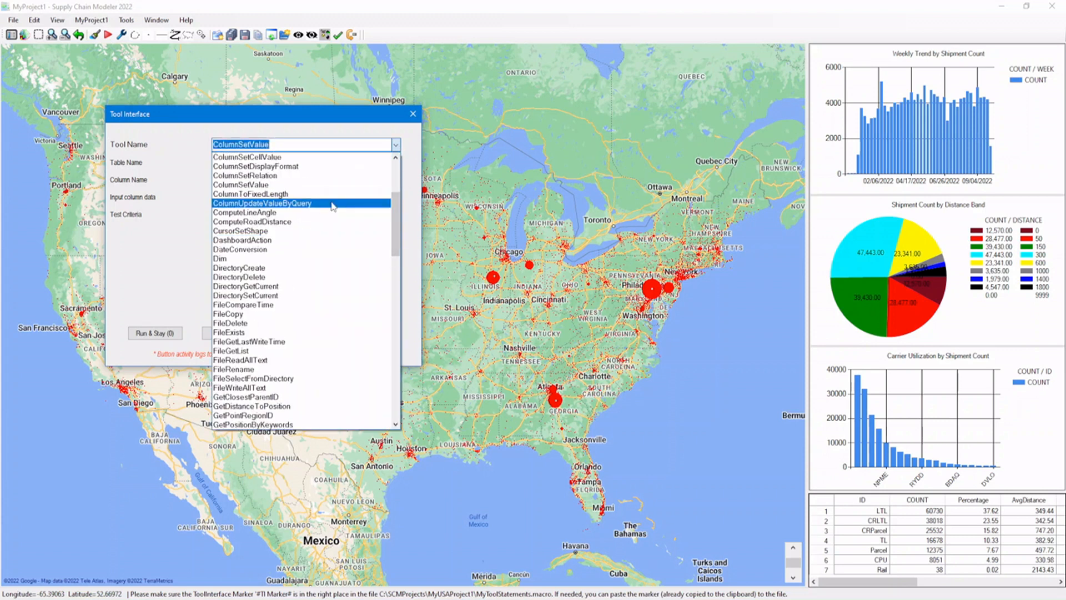
pyautogui.click(332, 204)
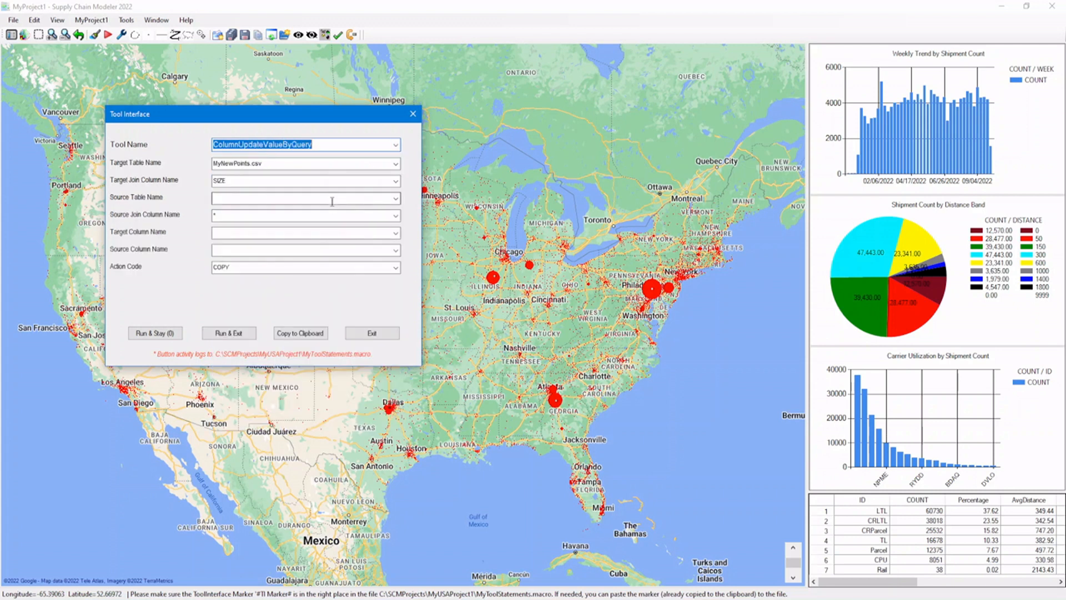
pyautogui.click(395, 182)
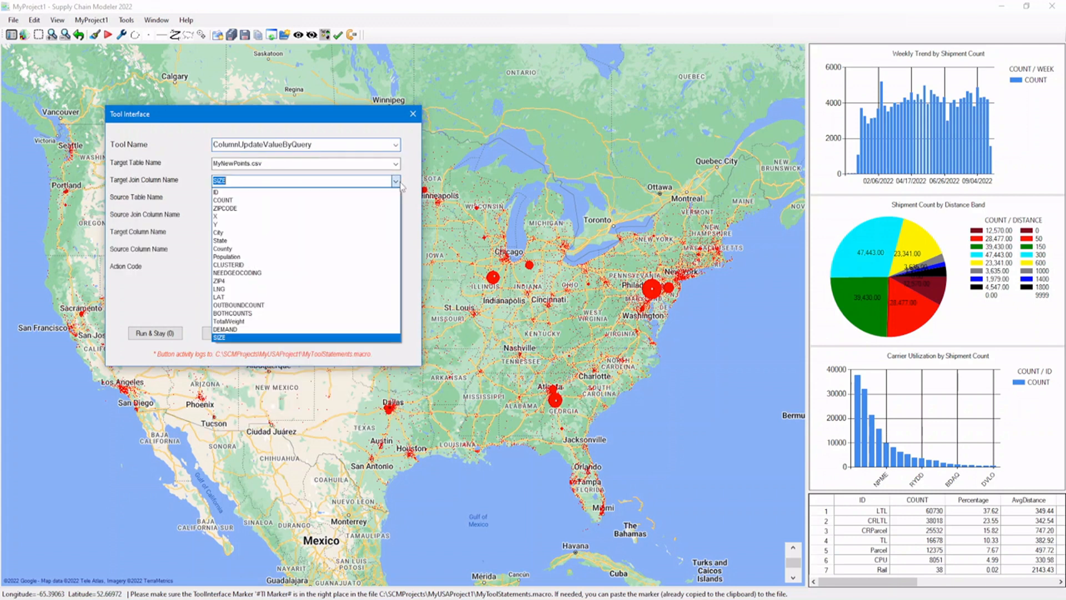
pyautogui.click(393, 192)
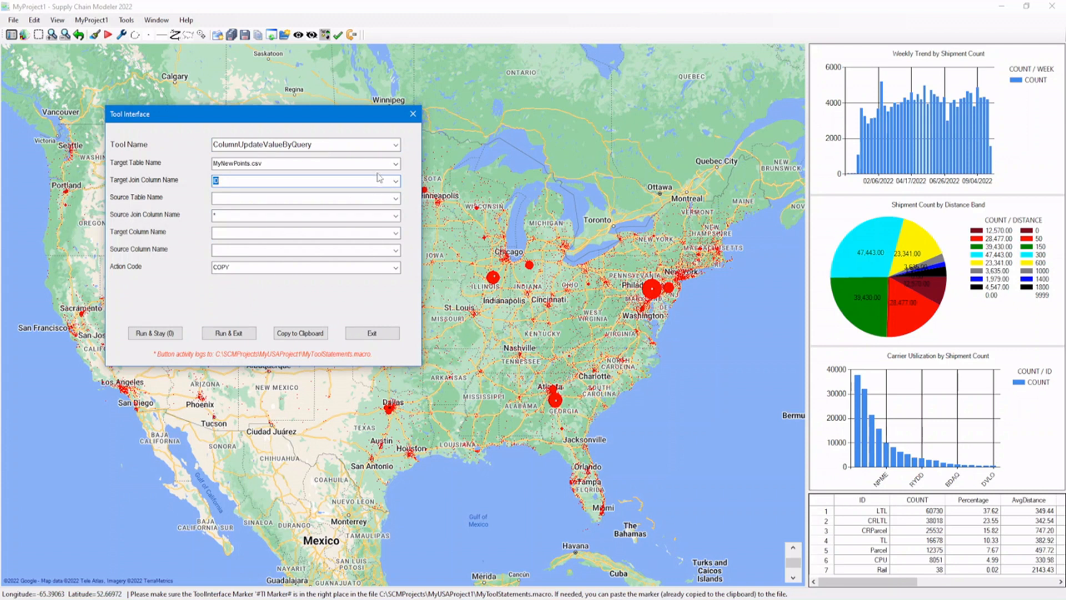
# Use MyNewShipments.csv as the source table and TOID as its join column.
pyautogui.click(395, 199)
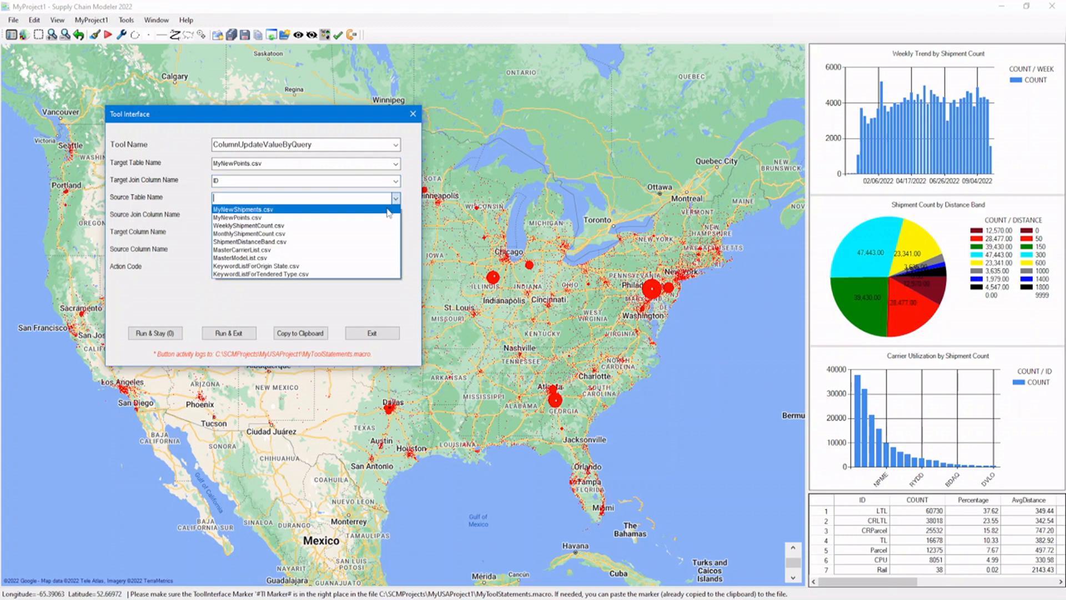
pyautogui.click(388, 209)
pyautogui.click(395, 216)
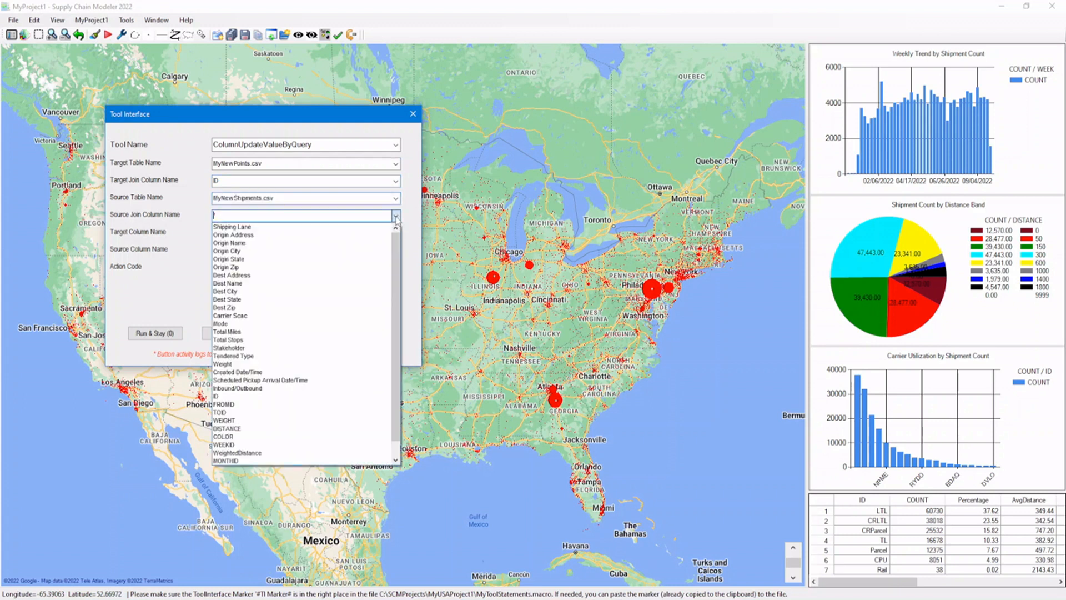
pyautogui.click(310, 412)
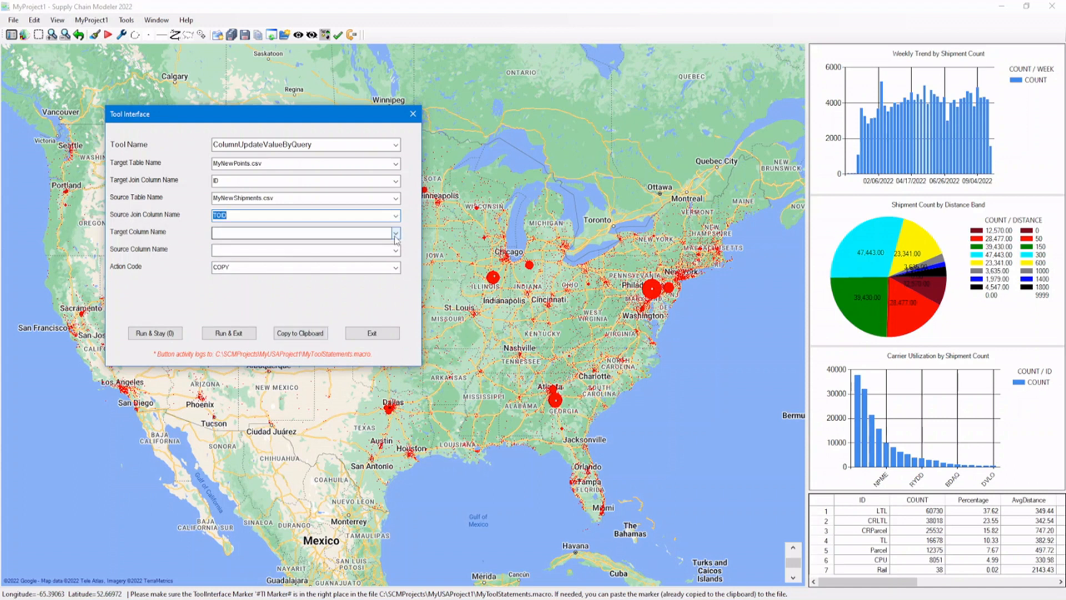
# Set target column InboundShipmentCount, source column TOID and action code COUNT, and run the tool while keeping the Tool Interface open.
pyautogui.click(357, 232)
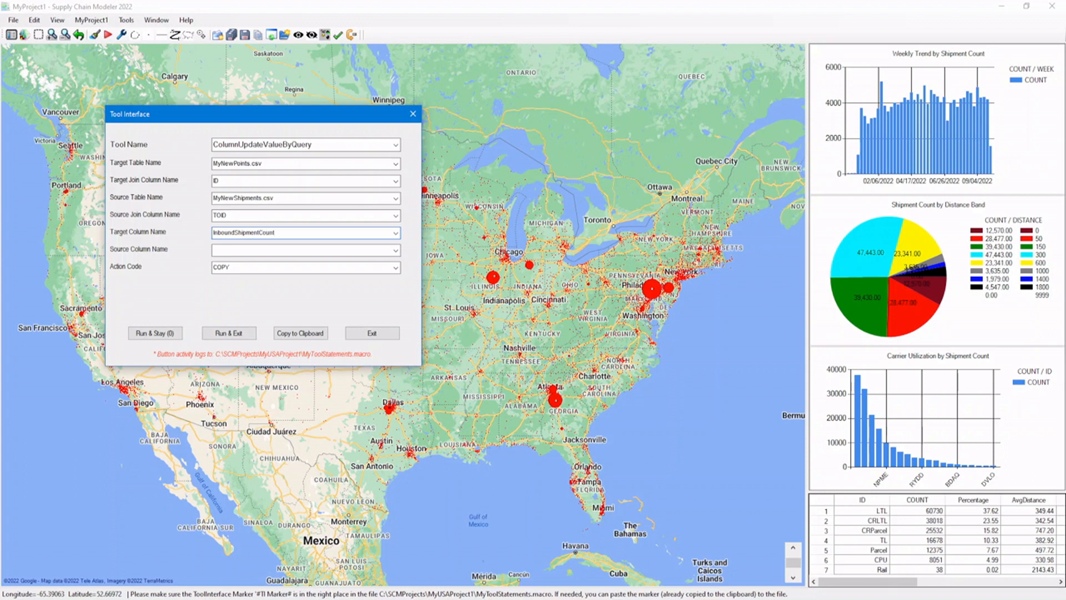
pyautogui.click(395, 251)
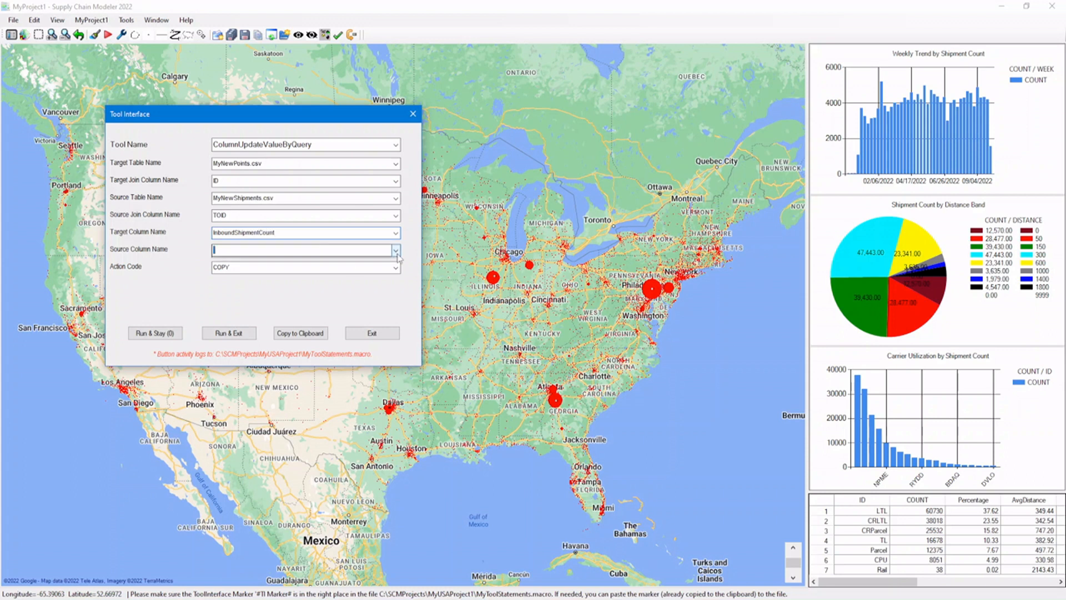
pyautogui.click(397, 254)
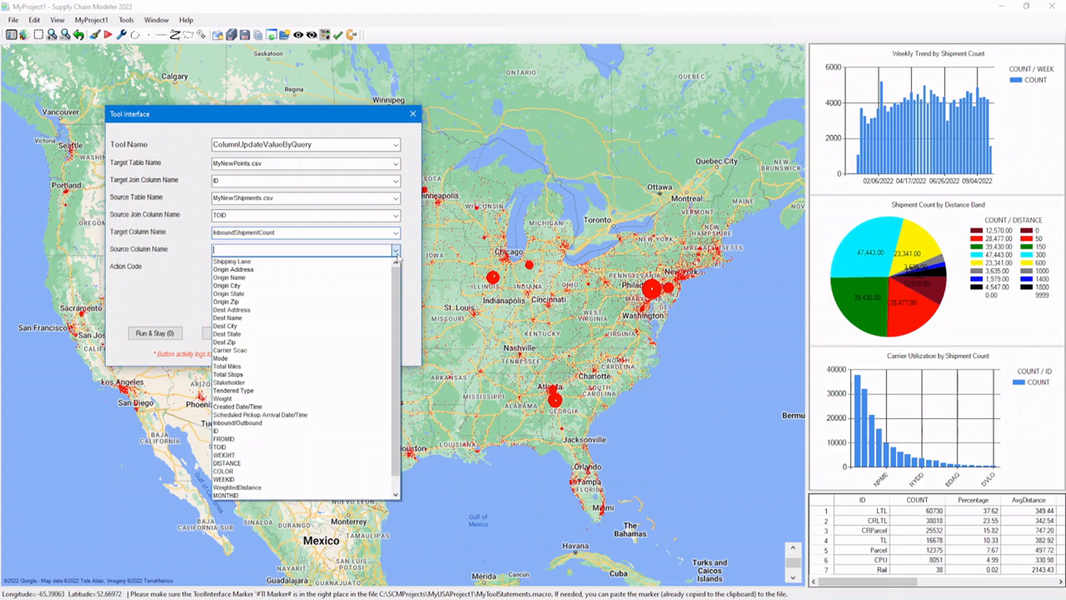
pyautogui.click(322, 447)
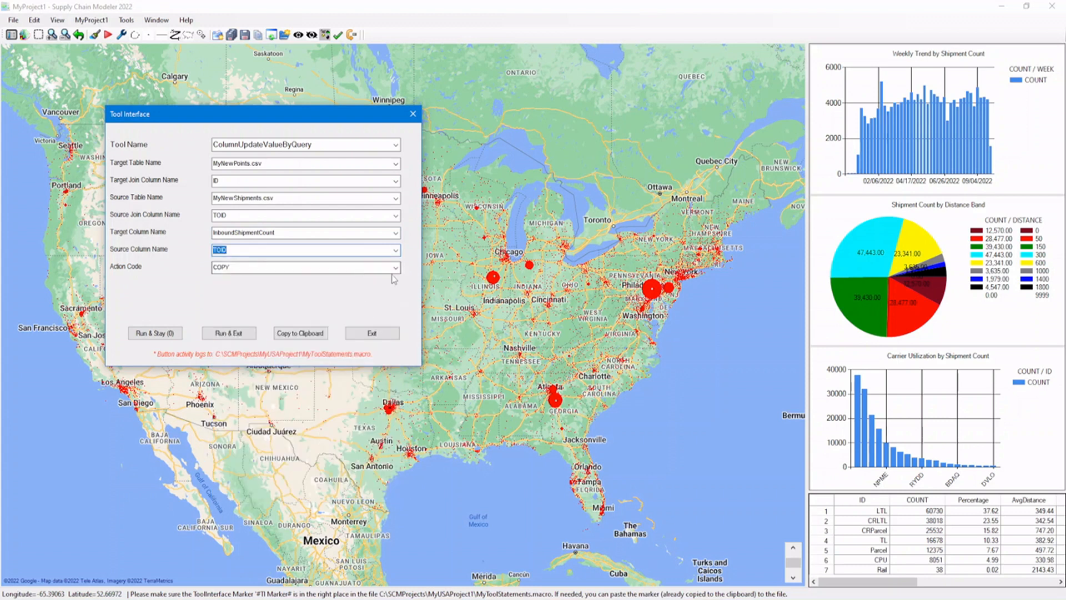
pyautogui.click(397, 268)
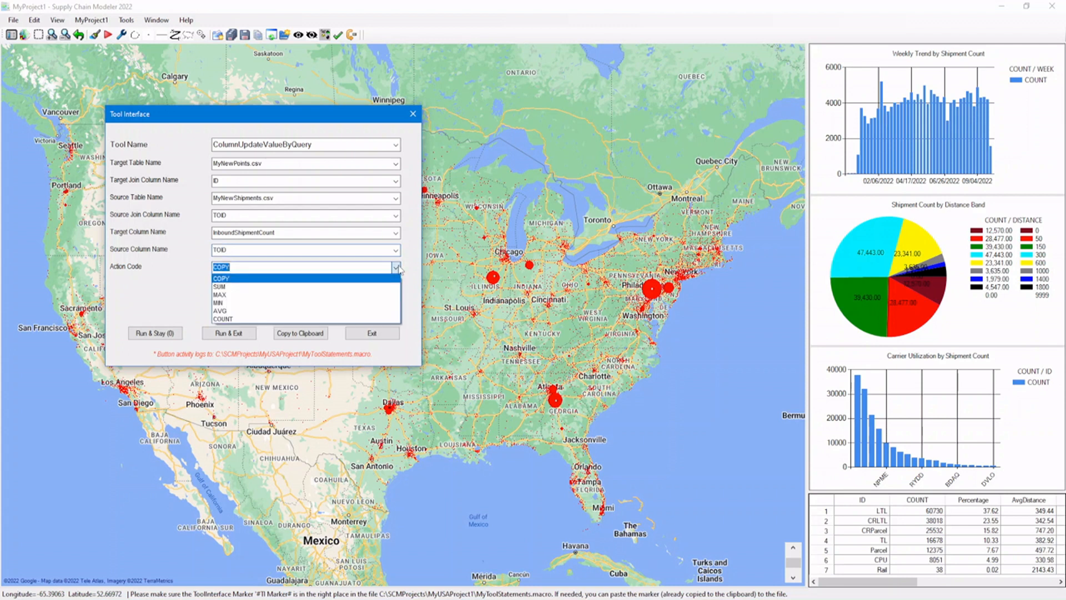
pyautogui.click(373, 320)
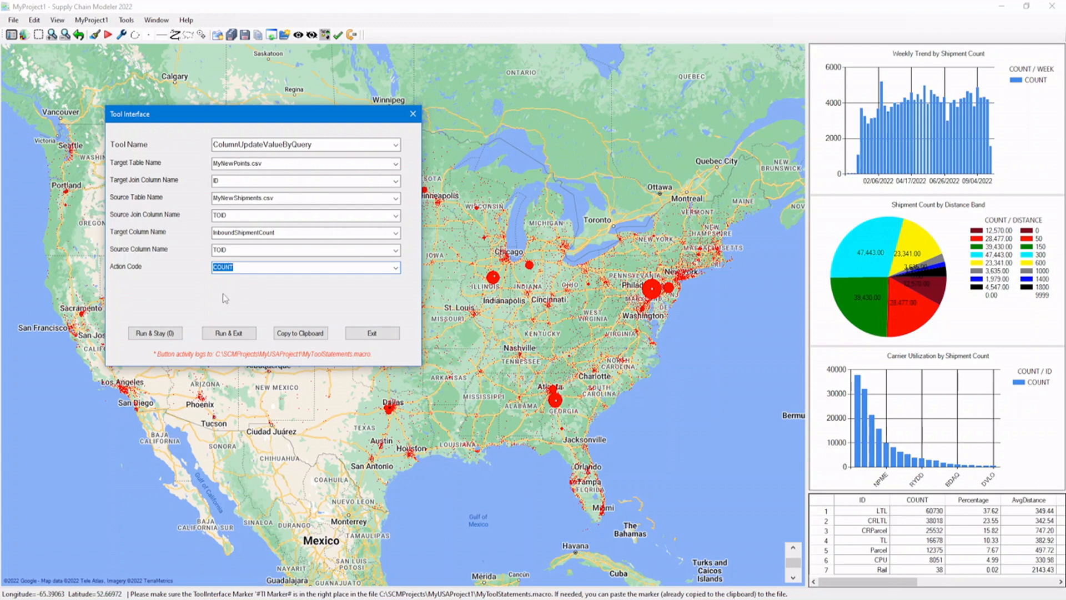
pyautogui.click(157, 333)
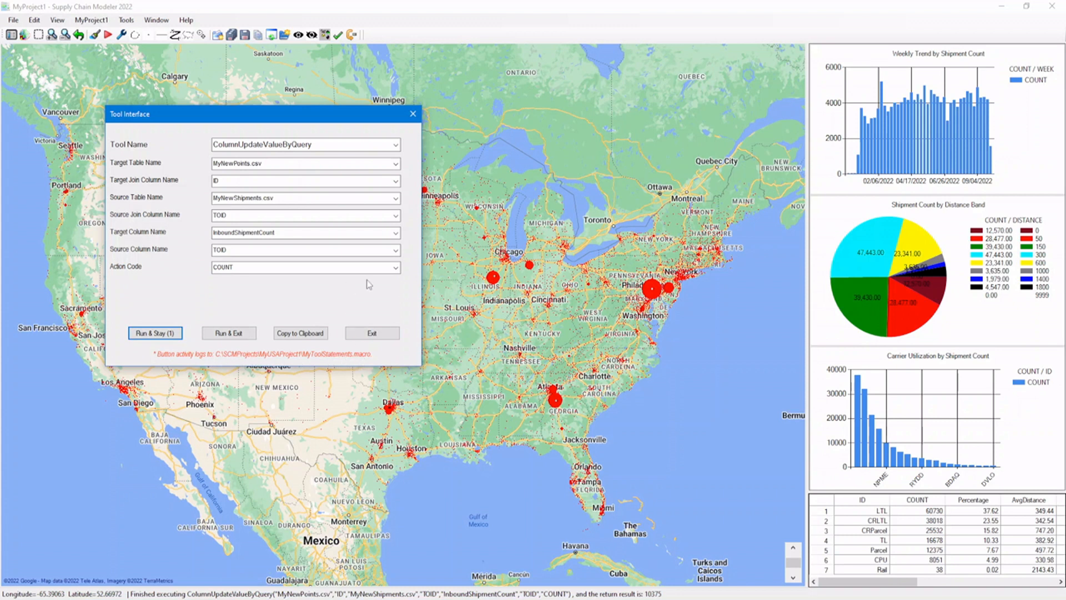
# Switch the Tool Interface to ColumnSetValue and choose SIZE as the column of MyNewPoints.csv.
pyautogui.click(395, 145)
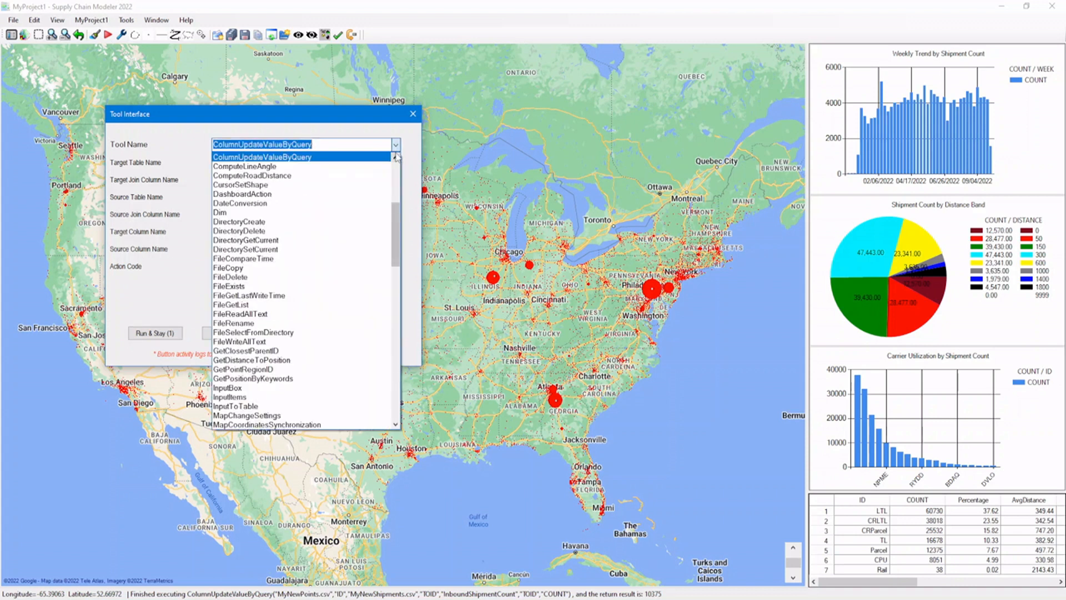
pyautogui.click(396, 156)
pyautogui.click(395, 158)
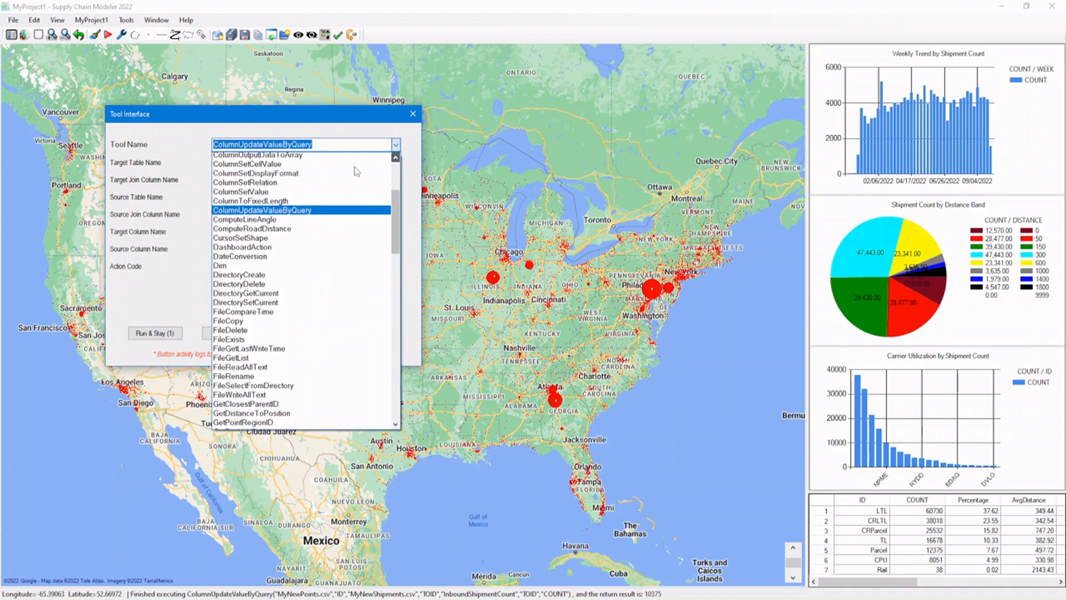
pyautogui.click(343, 194)
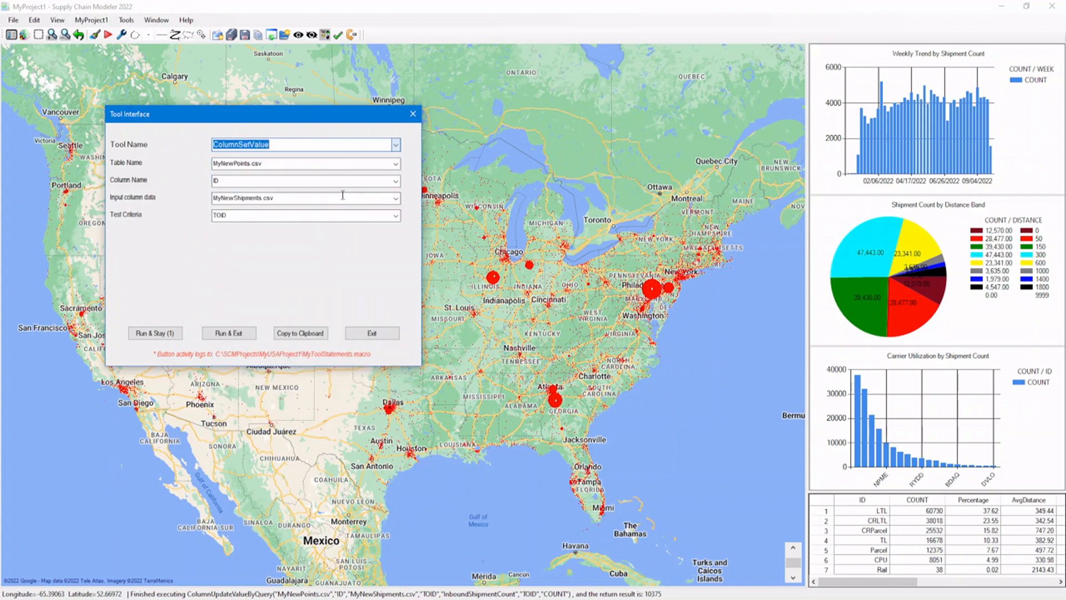
pyautogui.click(396, 181)
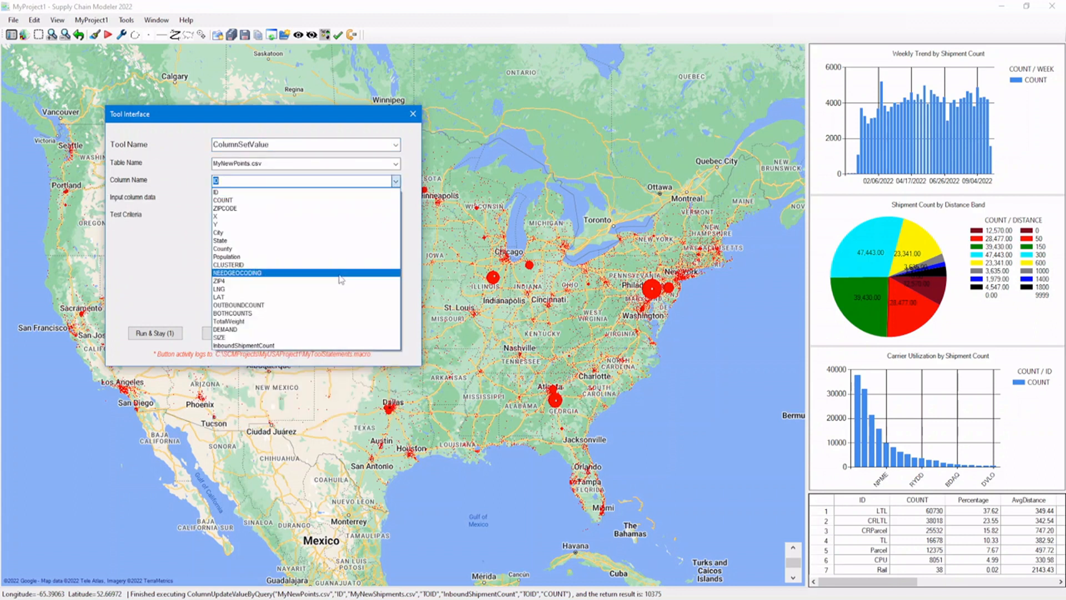
pyautogui.click(328, 337)
# Set the input column data to [InboundShipmentCount]/200 and the test criteria to *, and run the tool without closing the interface.
pyautogui.click(362, 198)
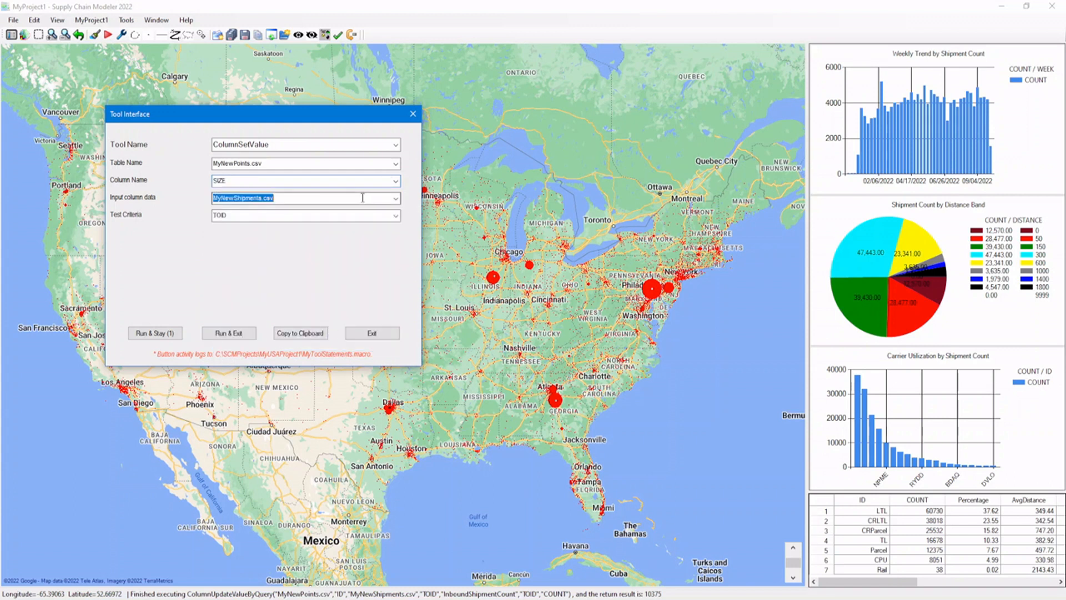
pyautogui.hotkey('shift', 'Right')
pyautogui.hotkey('shift', 'Right')
pyautogui.hotkey('shift', 'Right')
pyautogui.hotkey('shift', 'Right')
pyautogui.hotkey('shift', 'Right')
pyautogui.hotkey('shift', 'Right')
pyautogui.hotkey('shift', 'Right')
pyautogui.hotkey('shift', 'Right')
pyautogui.hotkey('shift', 'Right')
pyautogui.hotkey('shift', 'Right')
pyautogui.hotkey('shift', 'Right')
pyautogui.hotkey('shift', 'Right')
pyautogui.hotkey('shift', 'Right')
pyautogui.hotkey('shift', 'Right')
pyautogui.hotkey('shift', 'Right')
pyautogui.hotkey('shift', 'Right')
pyautogui.hotkey('shift', 'Right')
pyautogui.write('[')
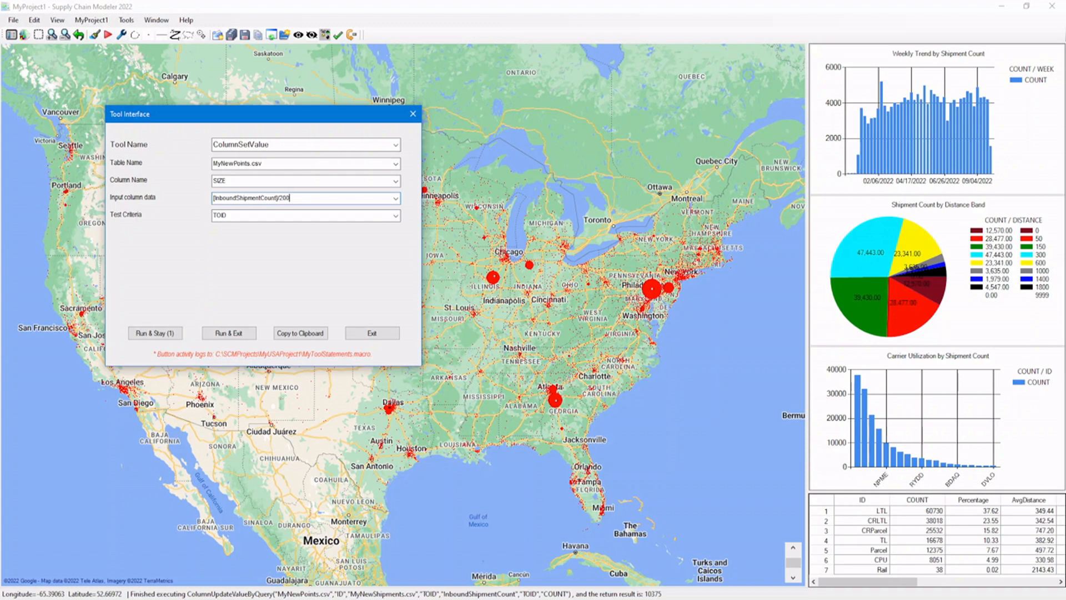
pyautogui.click(395, 216)
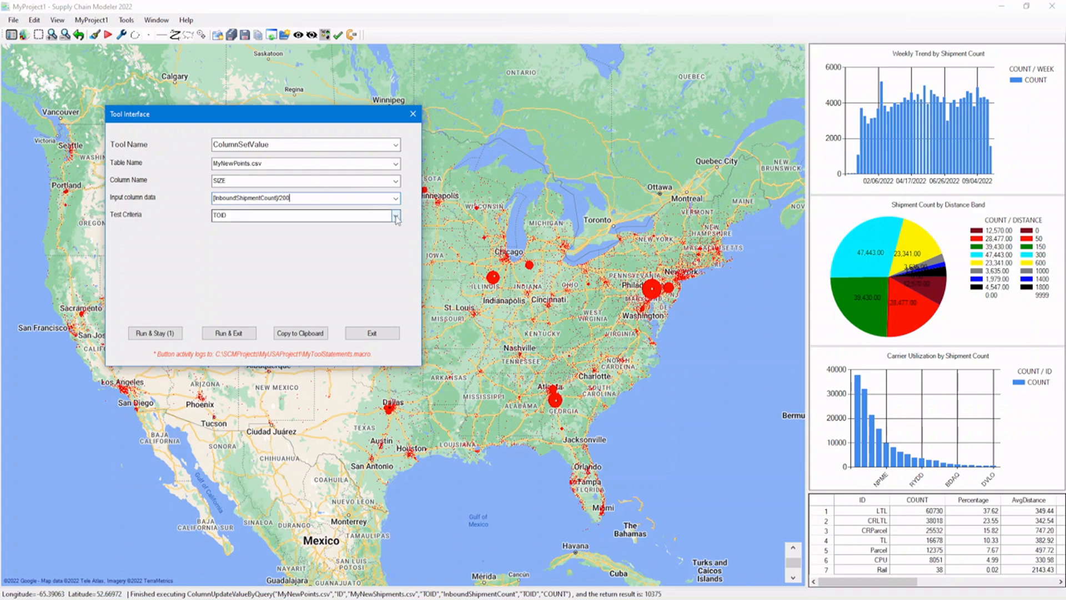
pyautogui.click(387, 225)
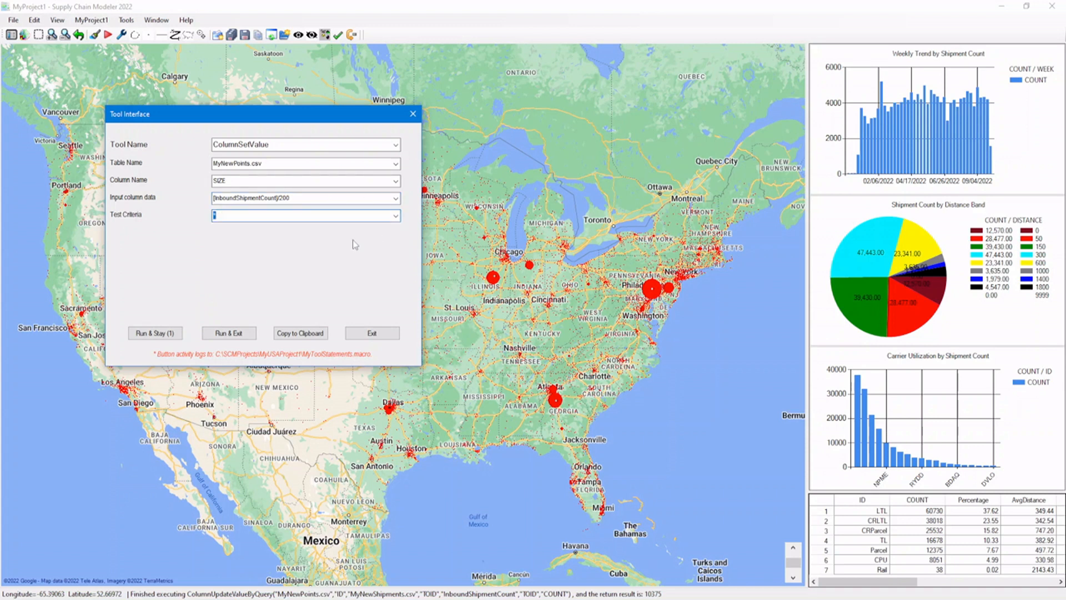
pyautogui.click(161, 336)
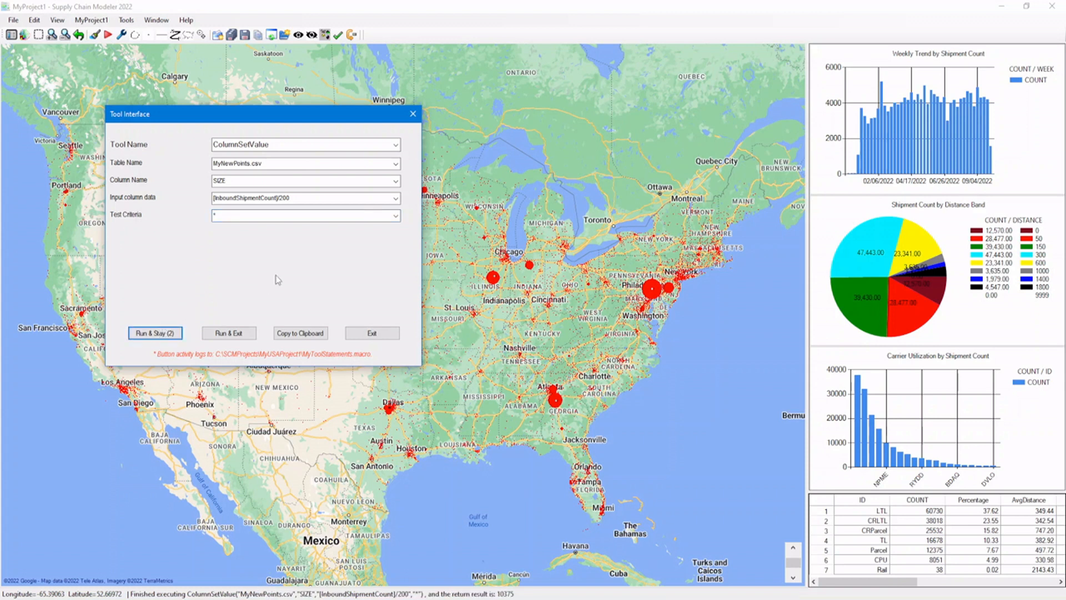
# Redraw the map with the MapDrawGraphicalObjects tool using object specs ALL, exiting the Tool Interface as it runs.
pyautogui.click(397, 145)
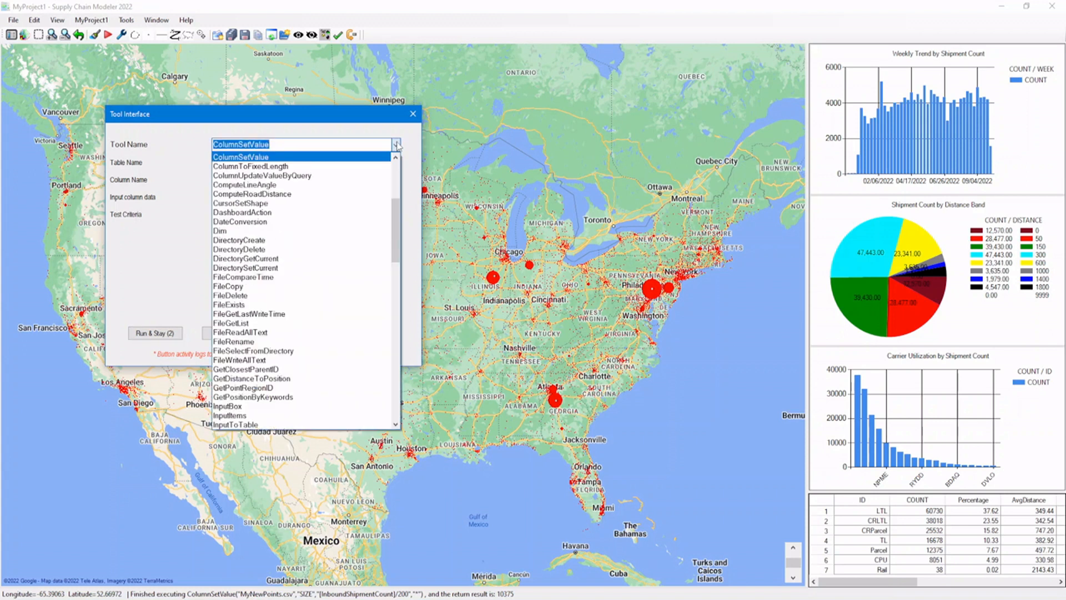
pyautogui.write('m')
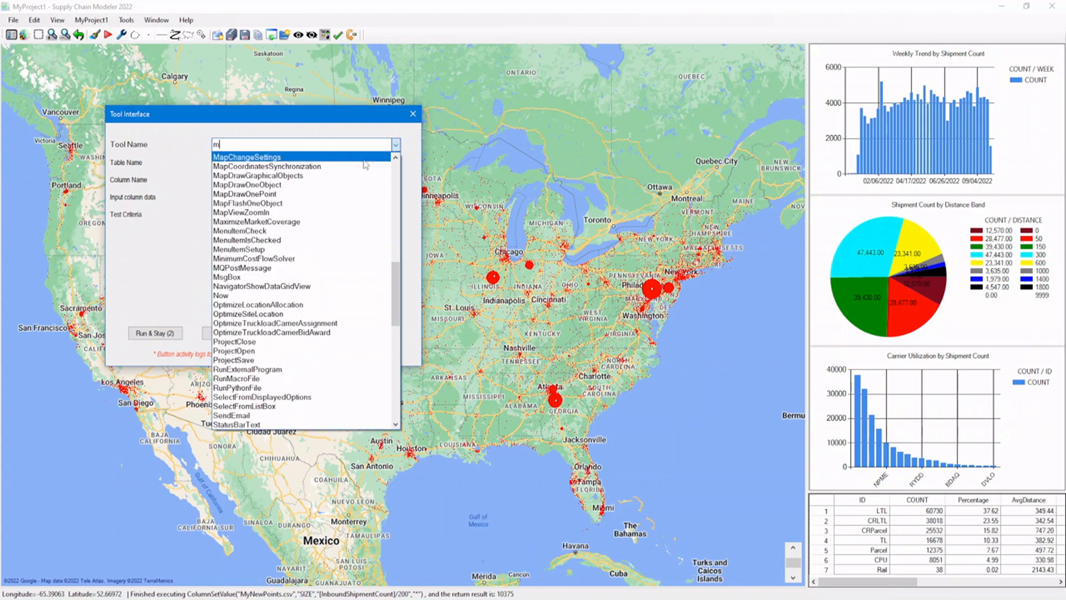
pyautogui.click(326, 179)
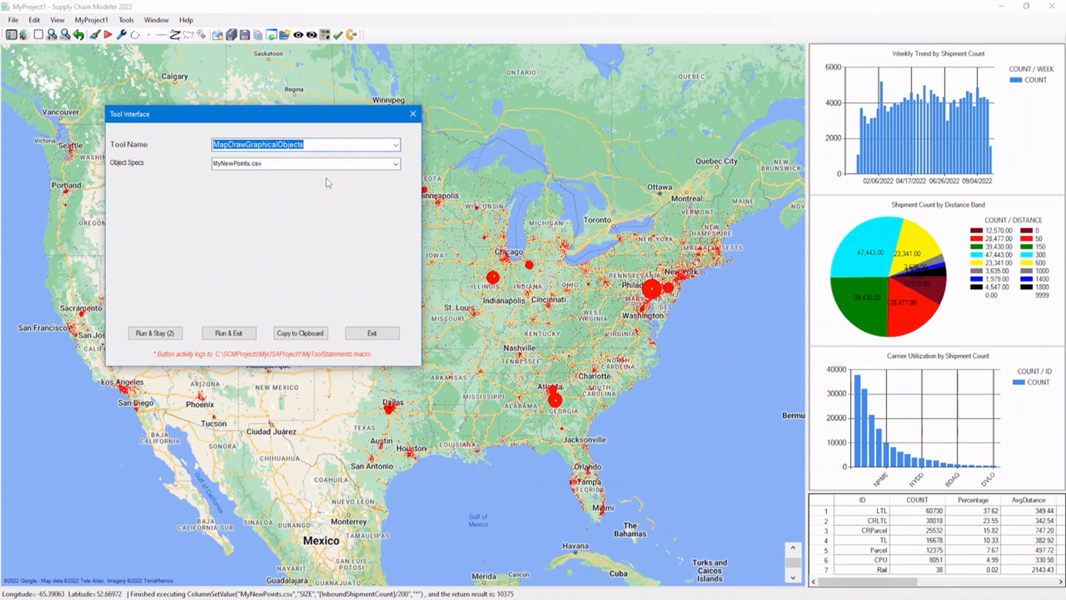
pyautogui.click(396, 164)
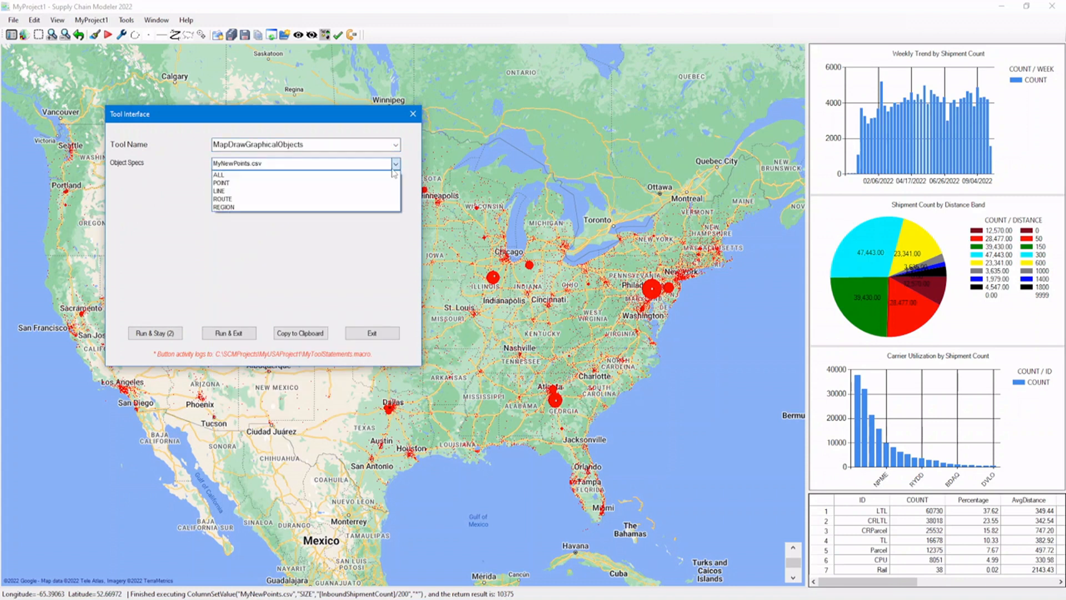
pyautogui.click(389, 177)
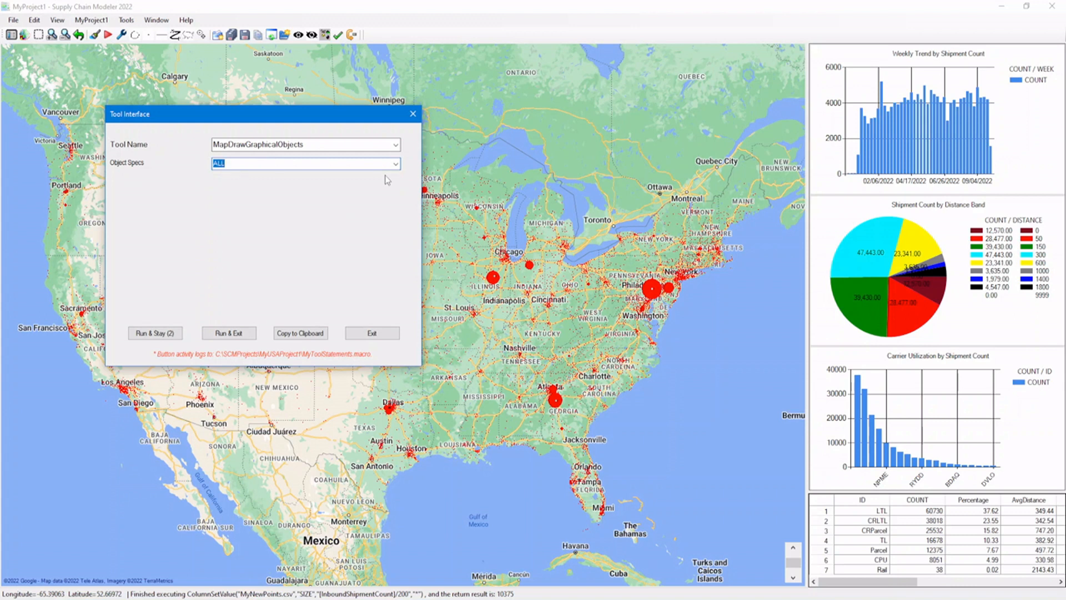
pyautogui.click(228, 333)
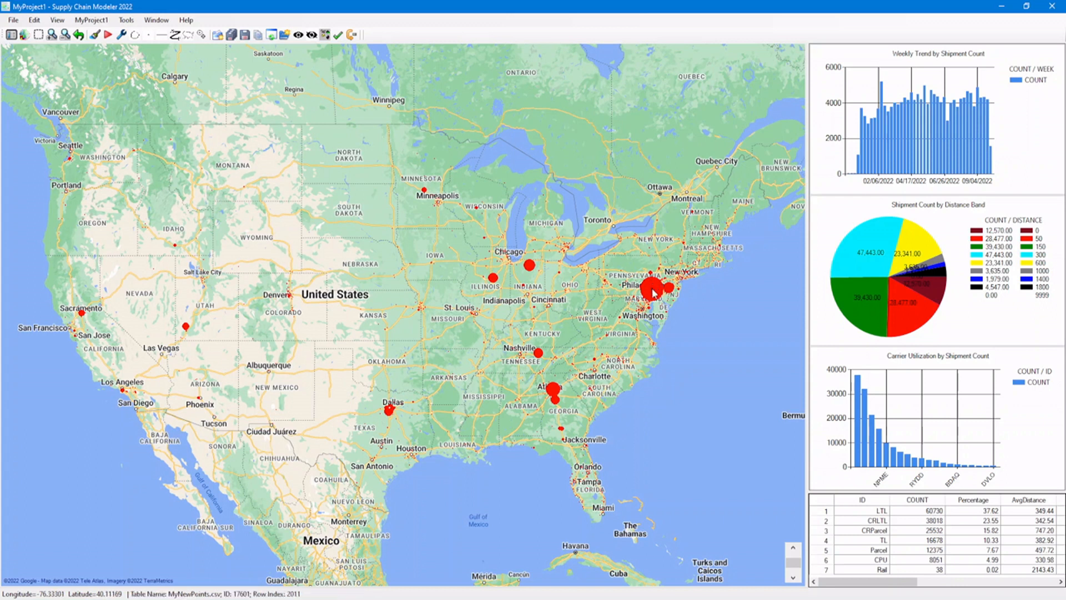
pyautogui.moveTo(653, 293)
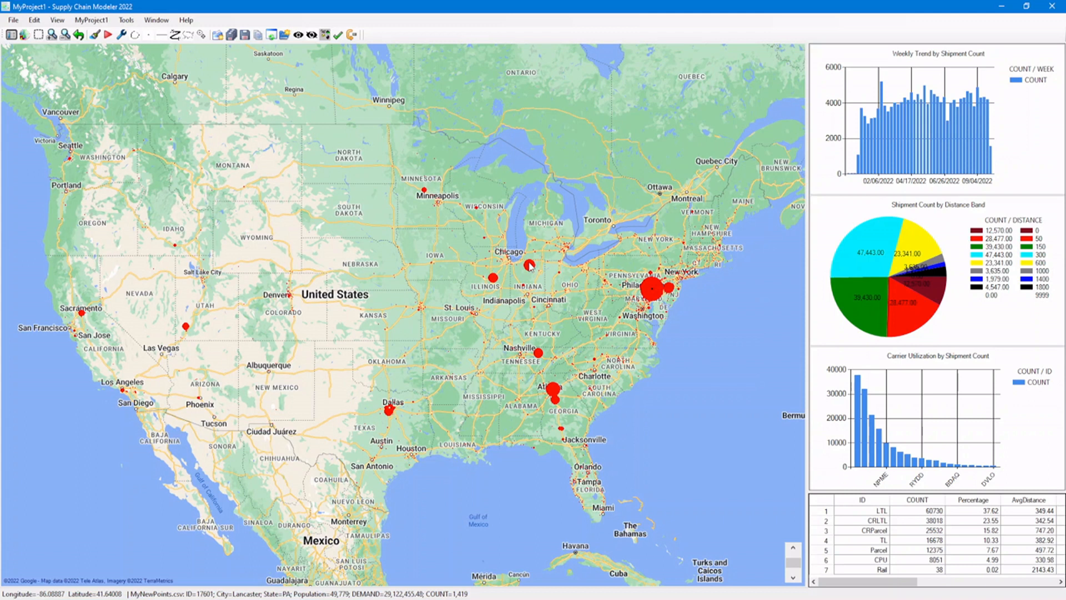
# Inspect the resized points on the map, including the Philadelphia and Lancaster area up close, and return to the full US view.
pyautogui.moveTo(530, 266)
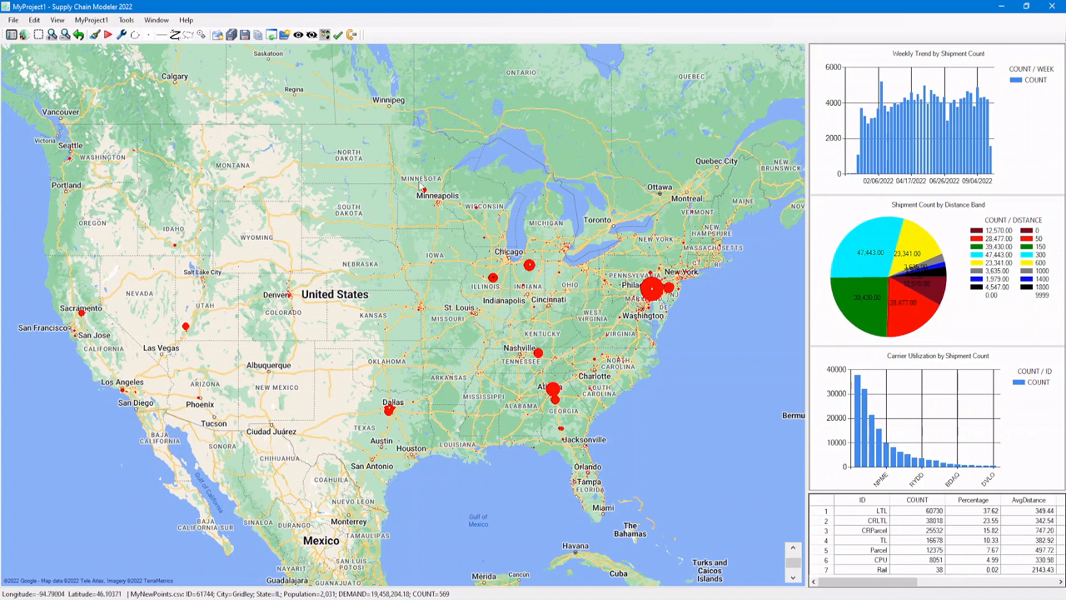
pyautogui.moveTo(425, 196)
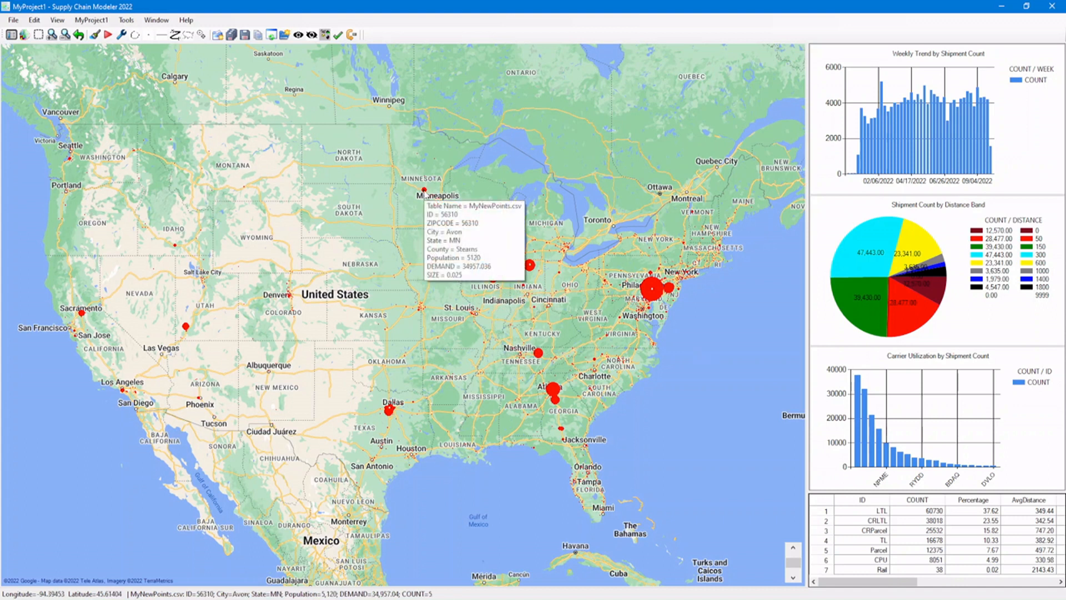
pyautogui.click(38, 36)
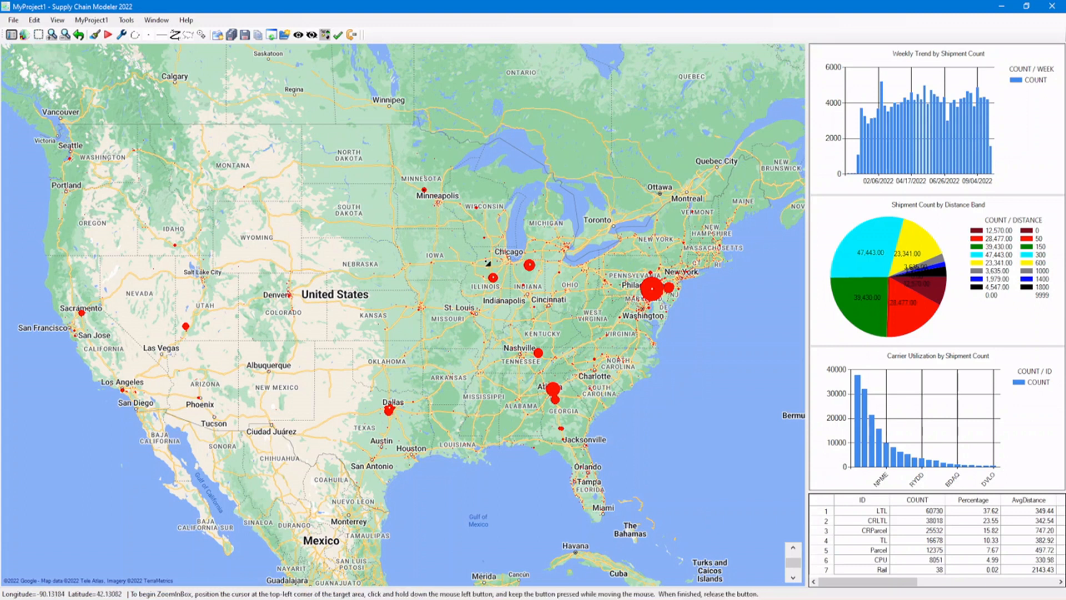
pyautogui.moveTo(628, 278); pyautogui.dragTo(693, 311)
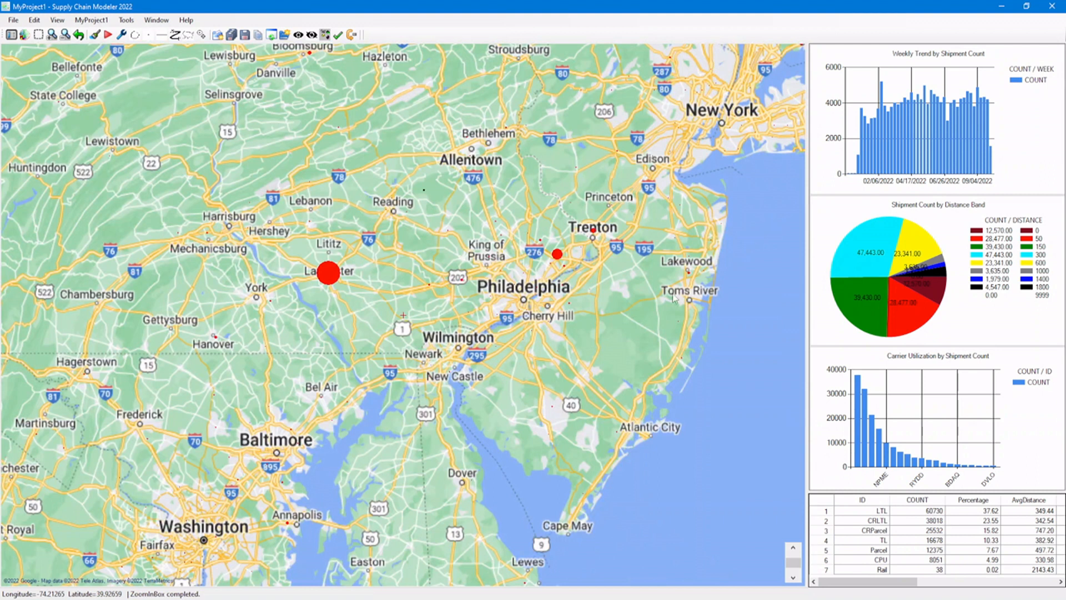
pyautogui.moveTo(558, 257)
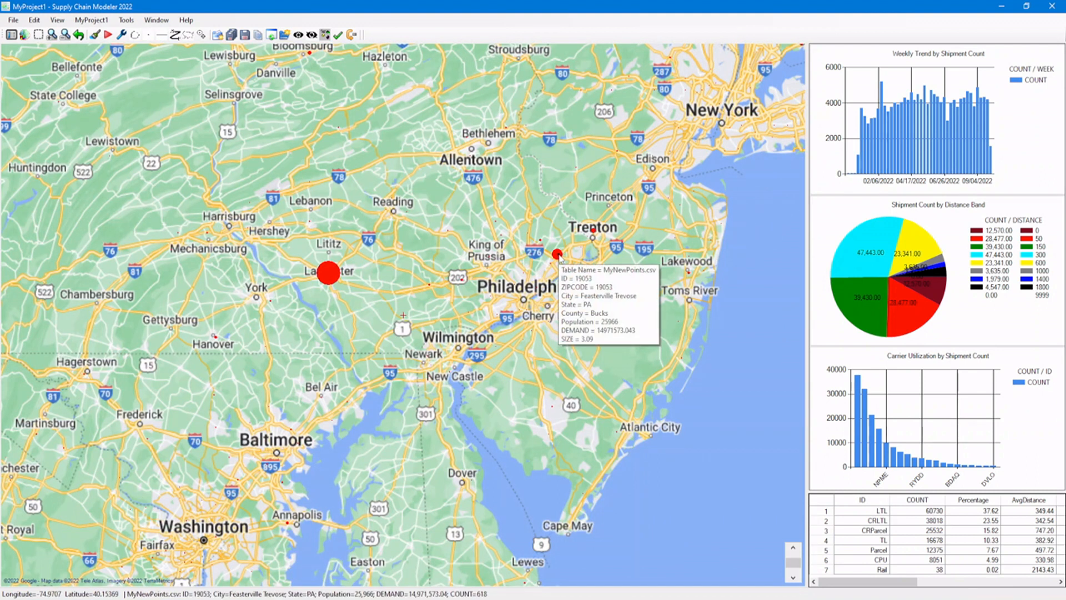
pyautogui.moveTo(331, 278)
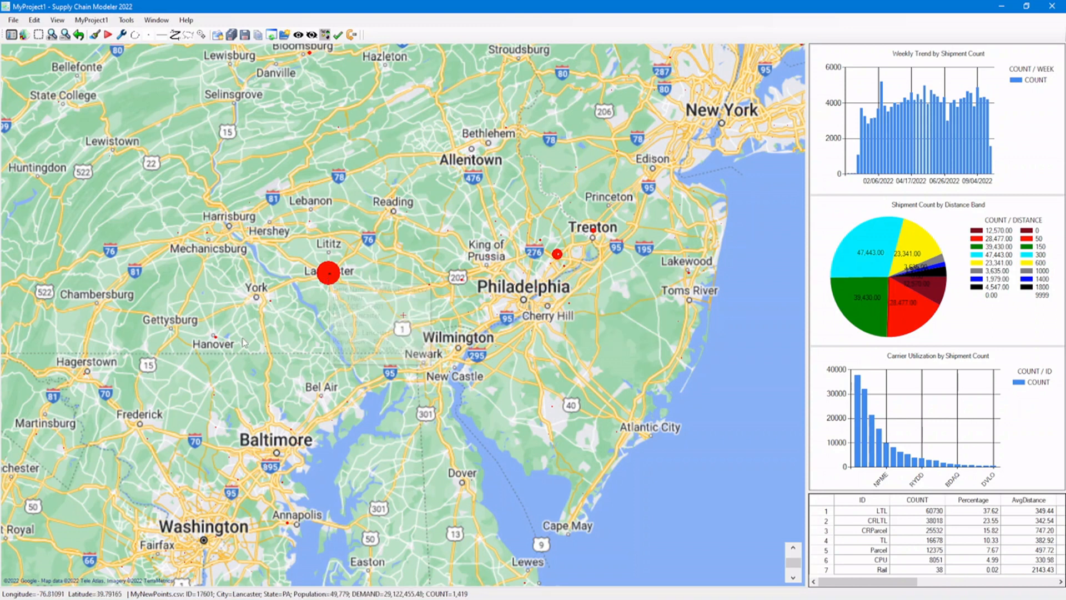
pyautogui.moveTo(216, 337)
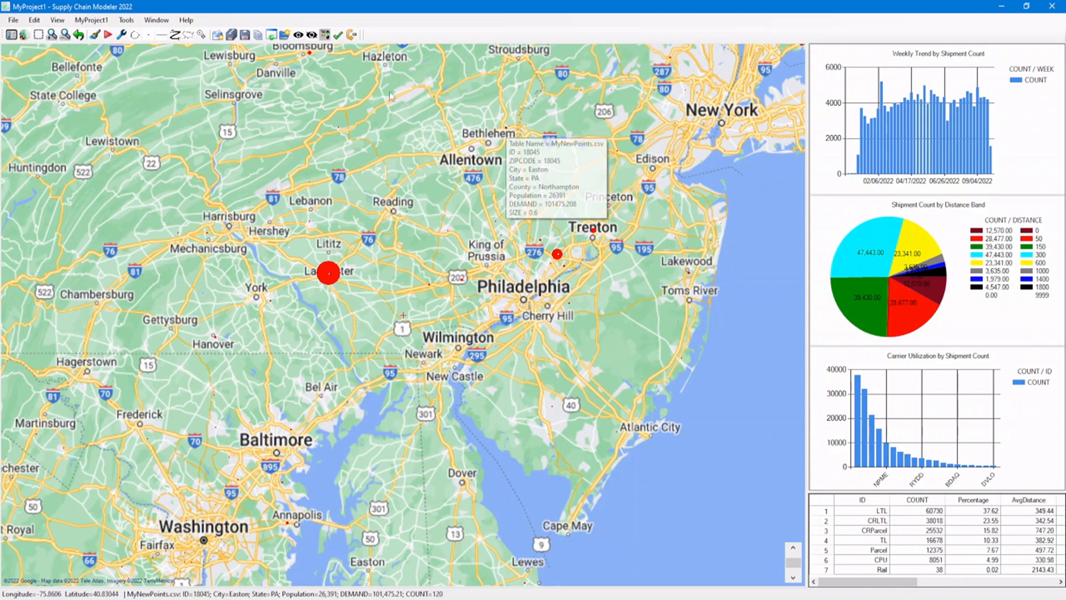
pyautogui.click(38, 34)
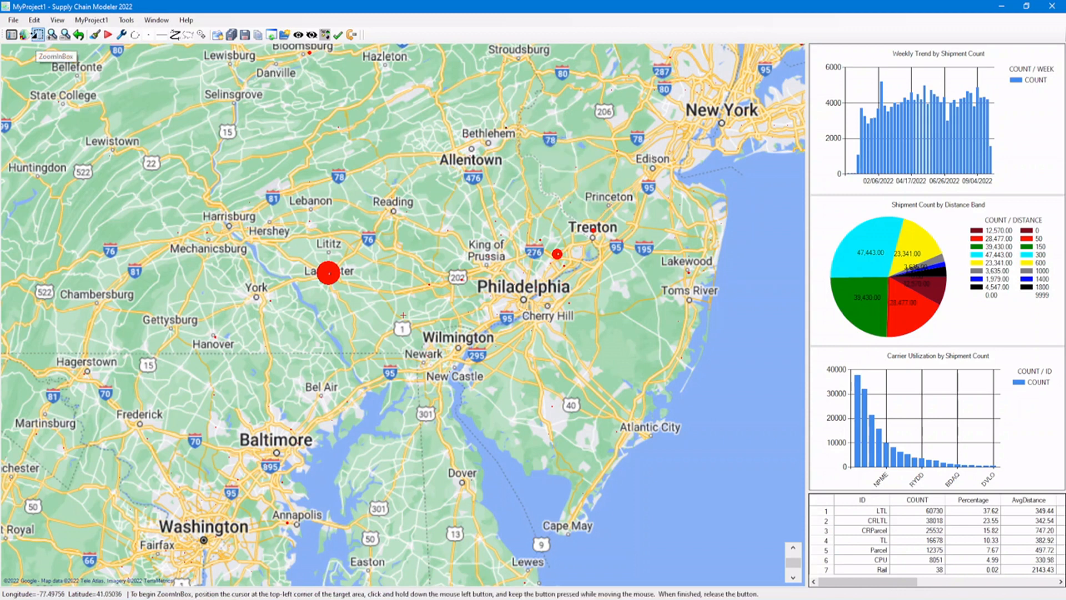
pyautogui.click(23, 34)
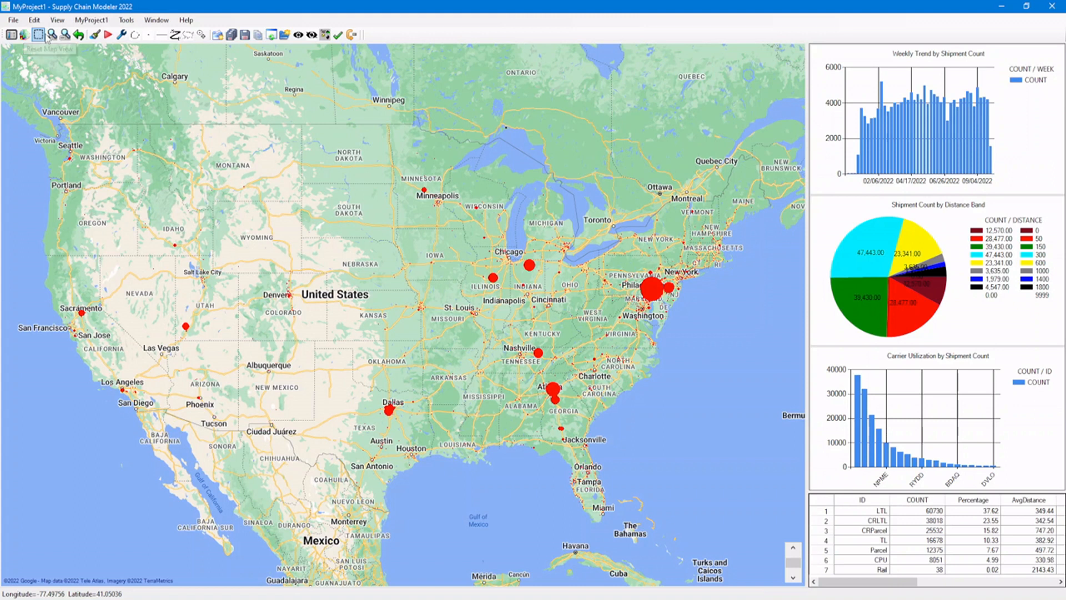
# Open the MyNewPoints.csv table in the Project/Table Navigator and compare its SIZE and InboundShipmentCount columns.
pyautogui.click(12, 35)
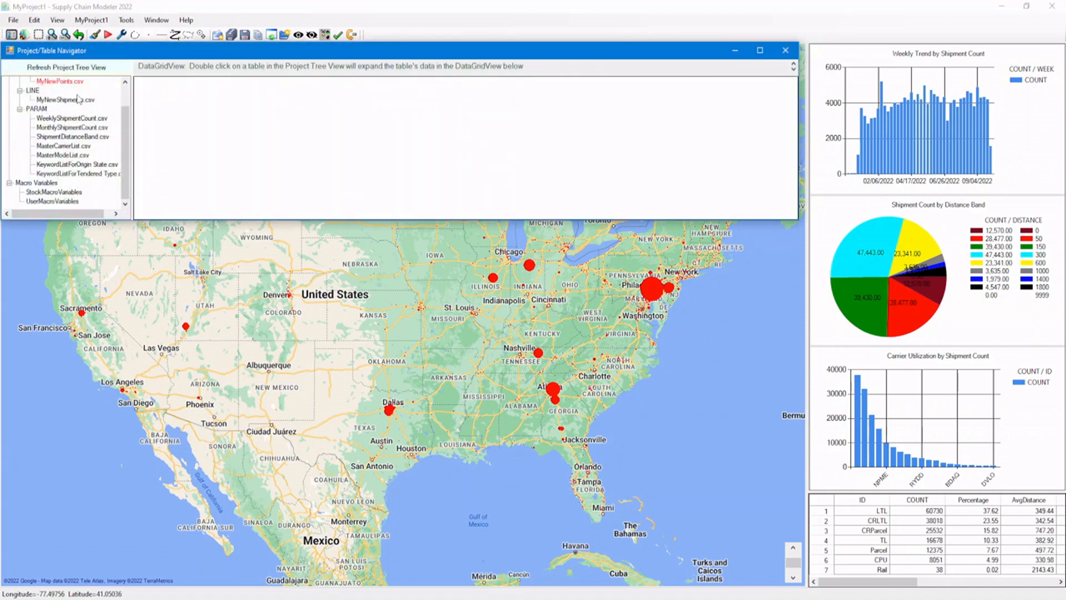
pyautogui.doubleClick(60, 81)
pyautogui.moveTo(334, 239); pyautogui.dragTo(541, 231)
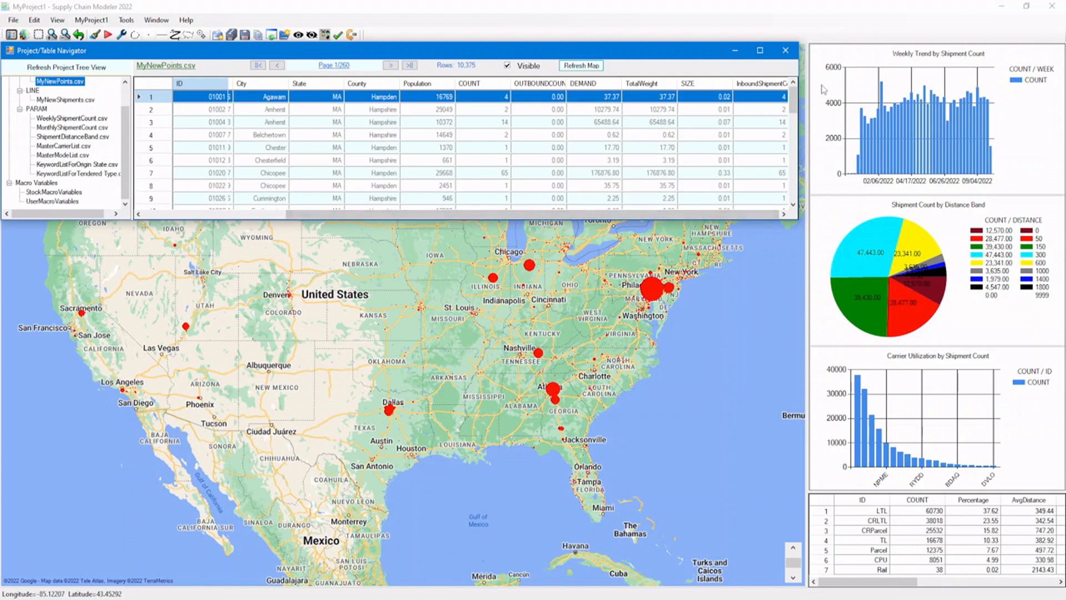
pyautogui.click(779, 98)
pyautogui.click(703, 98)
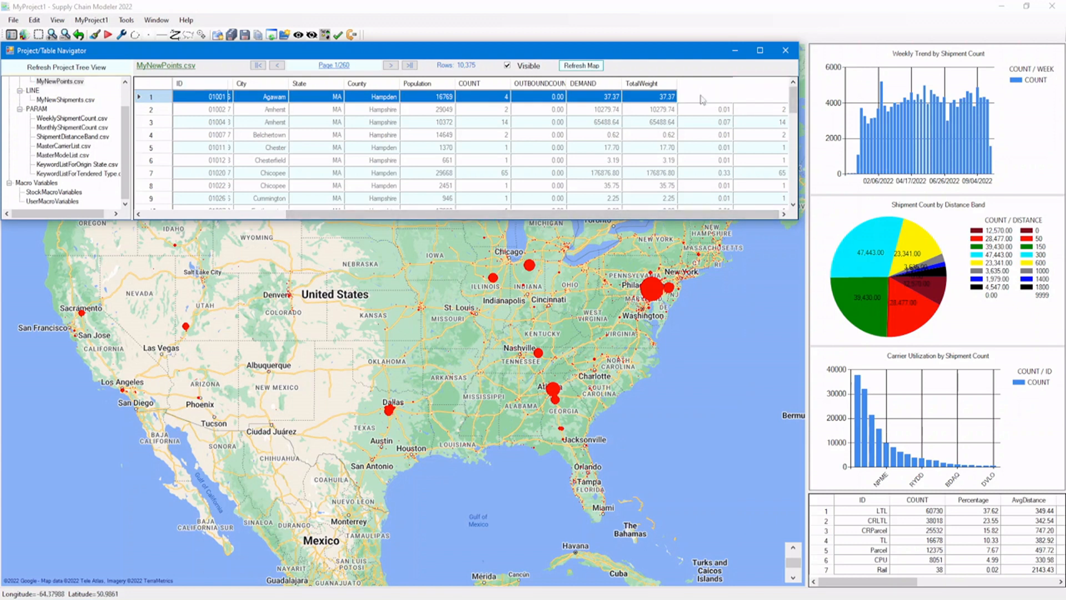
pyautogui.click(759, 111)
pyautogui.click(750, 123)
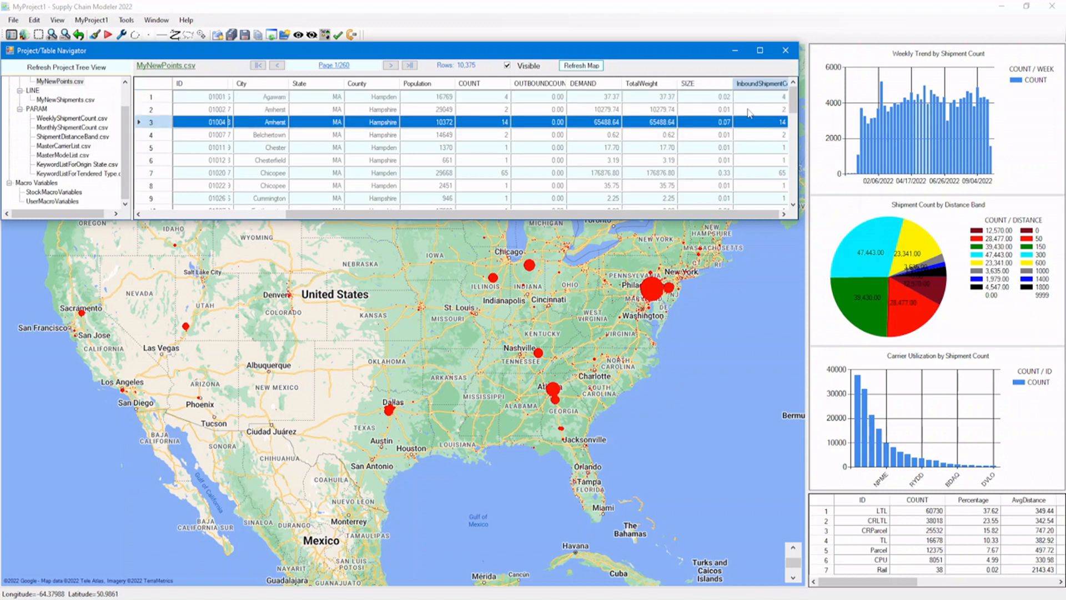
# Set the SIZE column of MyNewPoints.csv to 1 for all rows using ColumnSetValue, exiting the tool as it runs, and close the table navigator.
pyautogui.click(694, 88)
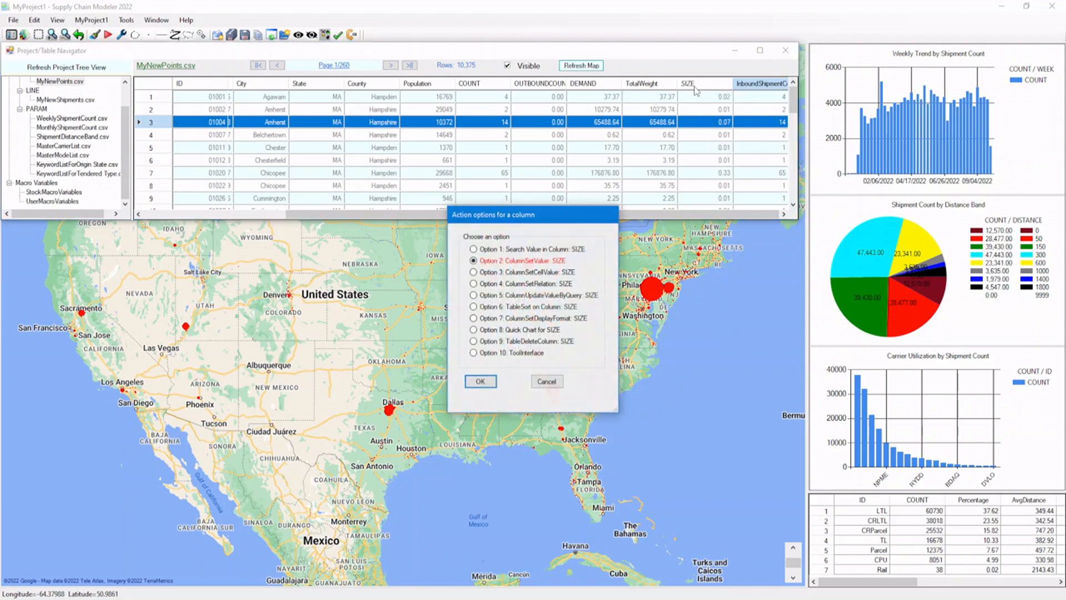
pyautogui.click(479, 382)
pyautogui.click(325, 214)
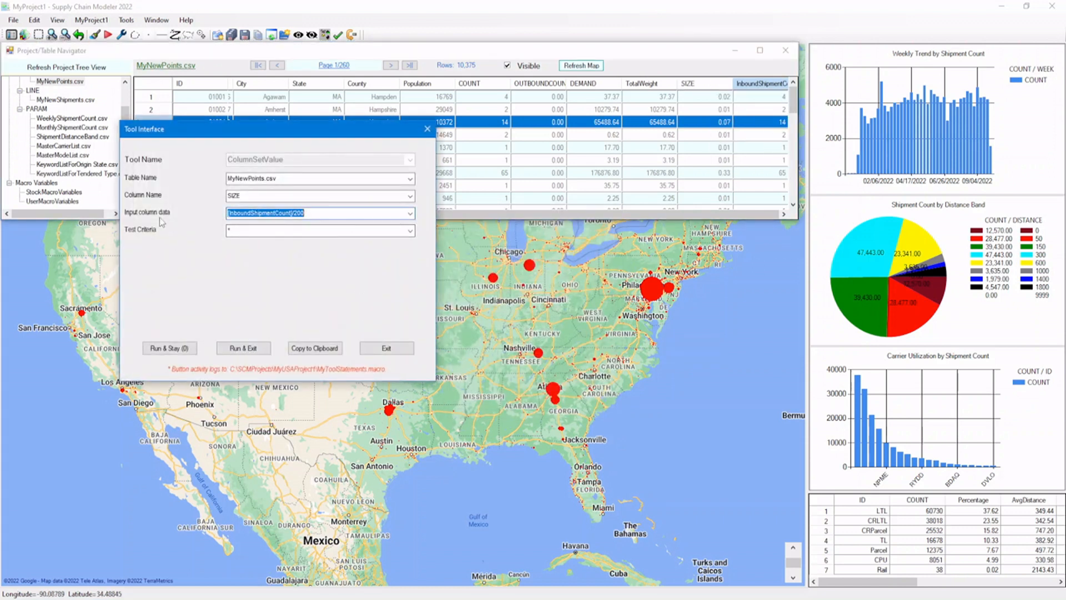
pyautogui.write('q')
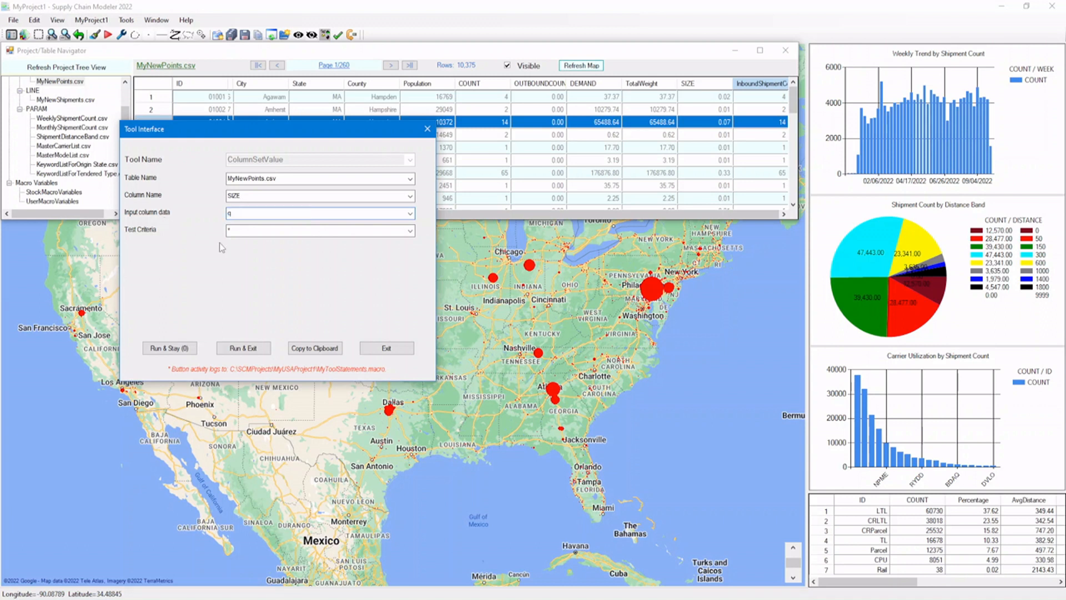
pyautogui.click(251, 349)
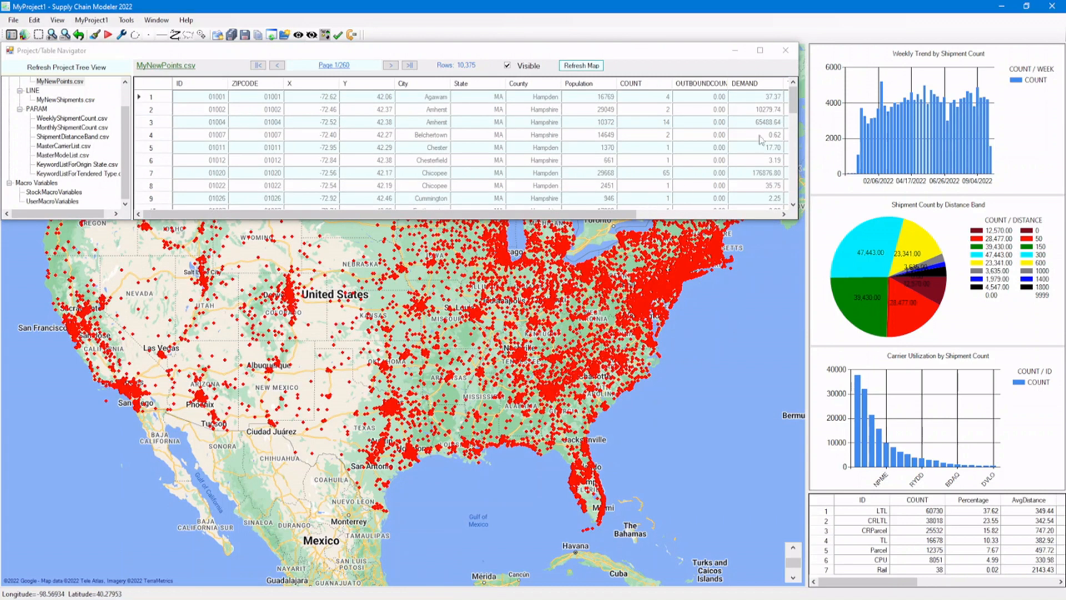
pyautogui.click(785, 51)
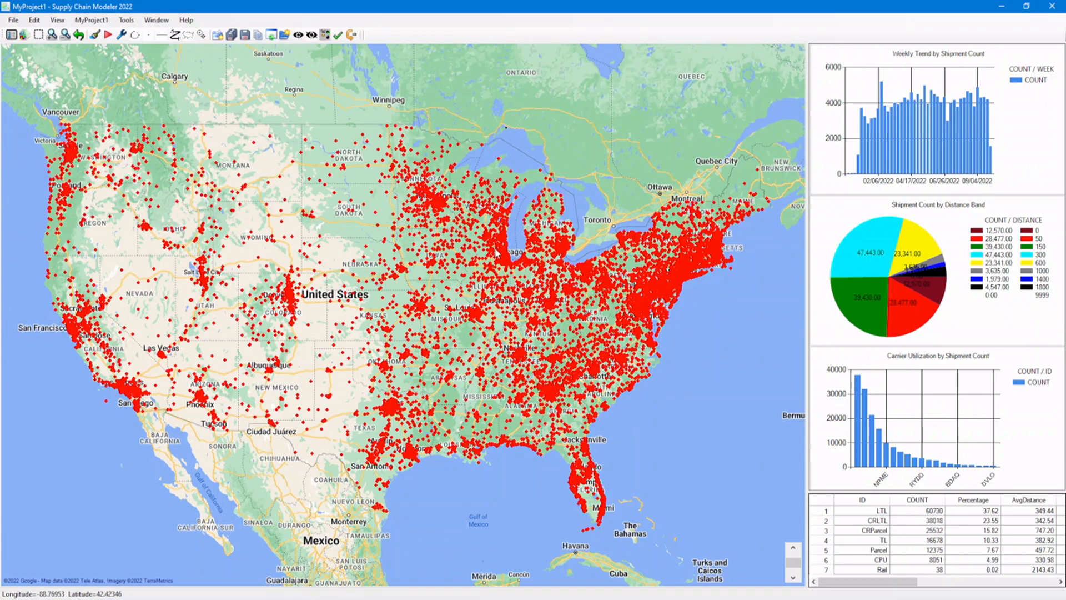
# Examine the details of individual map points in Iowa, the East, Dallas, Denver and the Las Vegas area.
pyautogui.moveTo(452, 253)
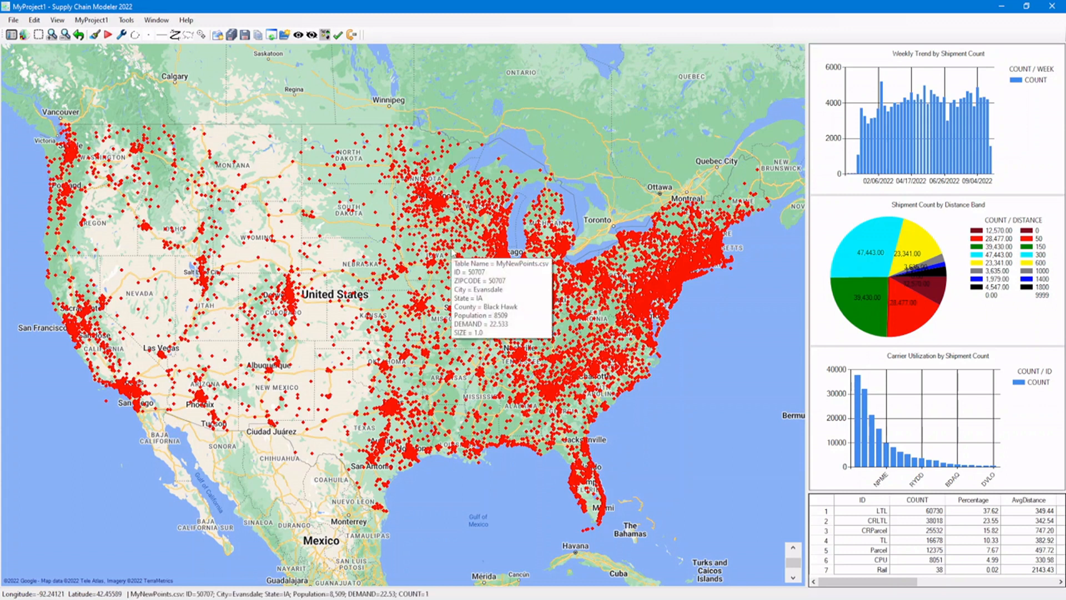
pyautogui.moveTo(641, 287)
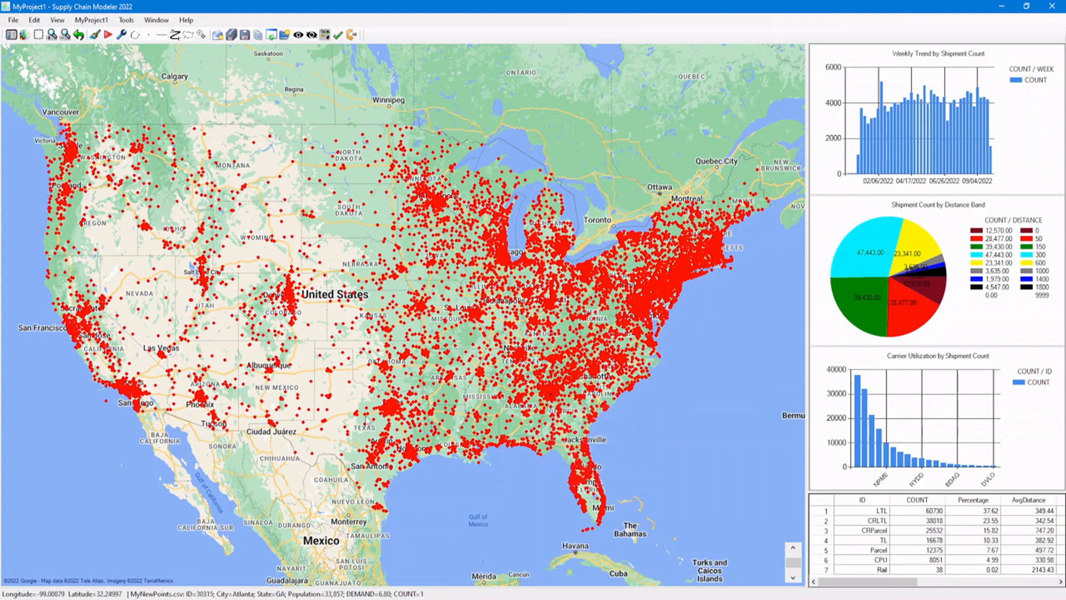
pyautogui.moveTo(393, 411)
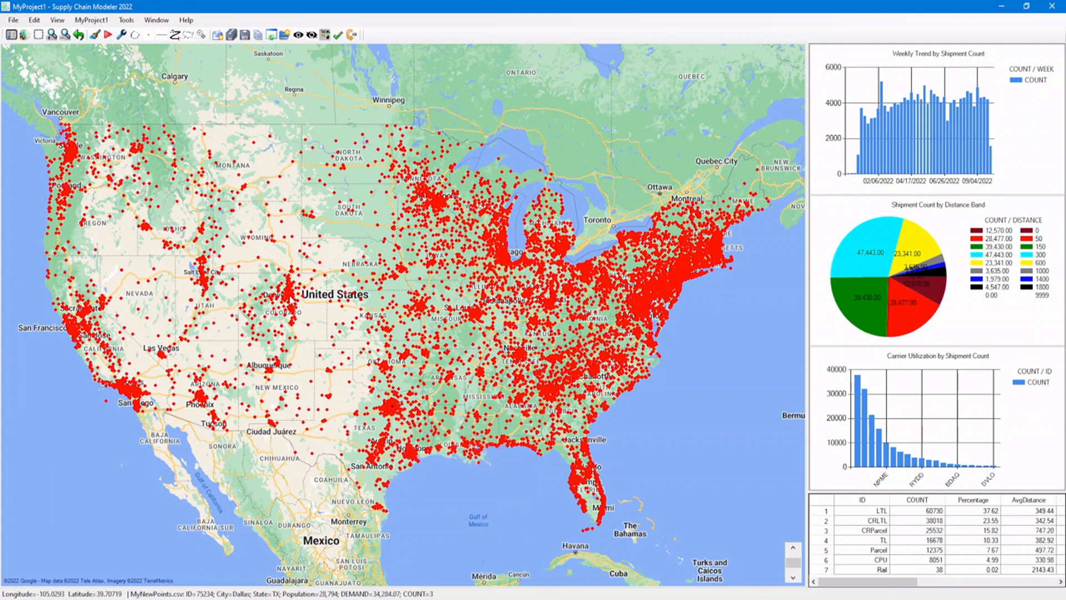
pyautogui.moveTo(290, 299)
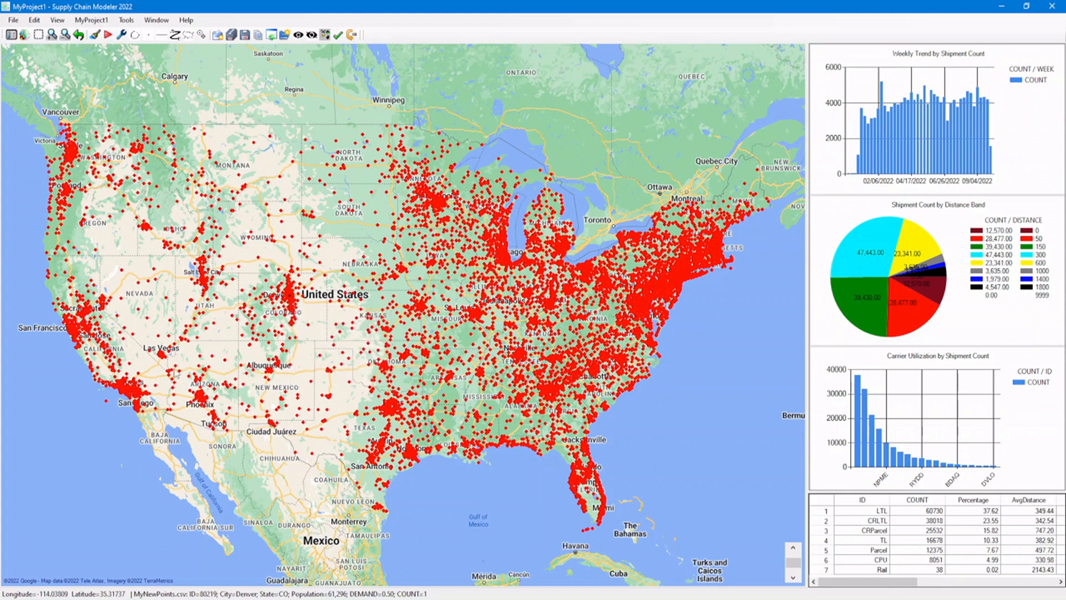
pyautogui.moveTo(162, 356)
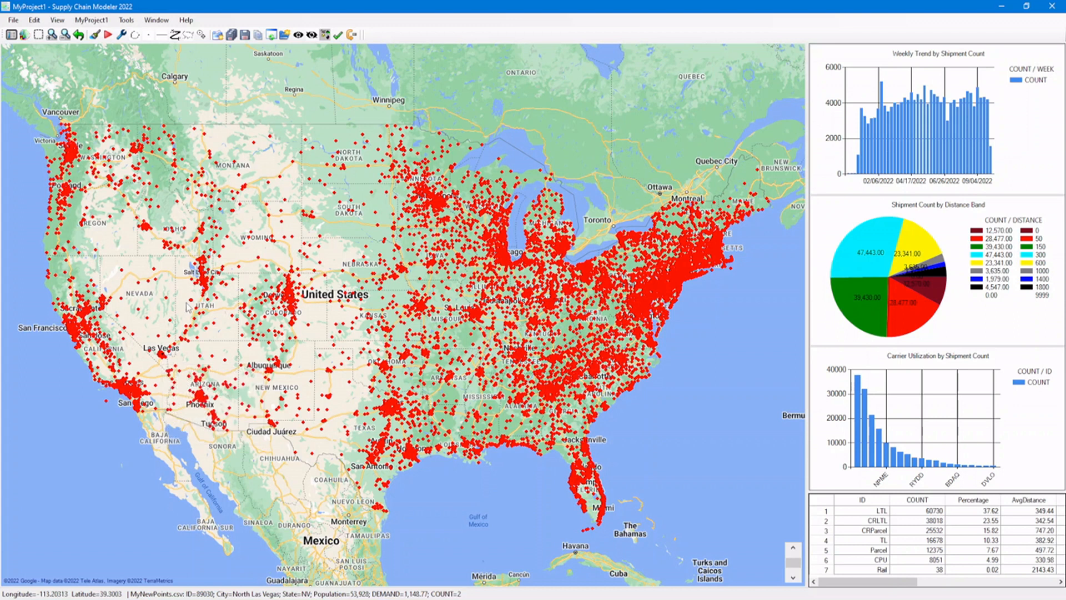
# Open MyToolStatements.macro in Notepad and review its logged ColumnUpdateValueByQuery, ColumnSetValue and MapDrawGraphicalObjects statements.
pyautogui.click(33, 20)
pyautogui.click(47, 33)
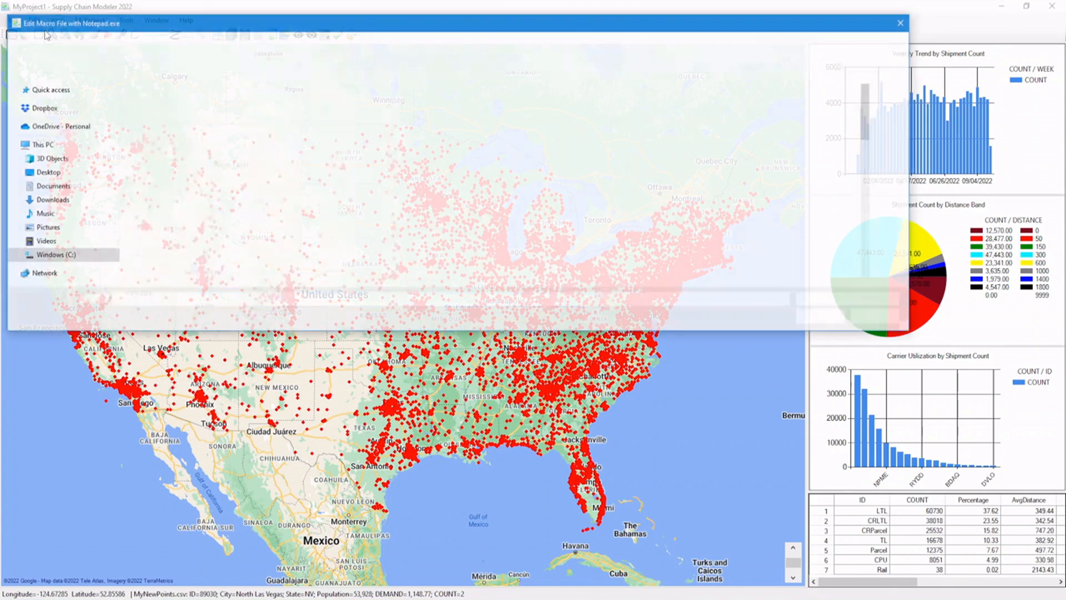
pyautogui.click(189, 99)
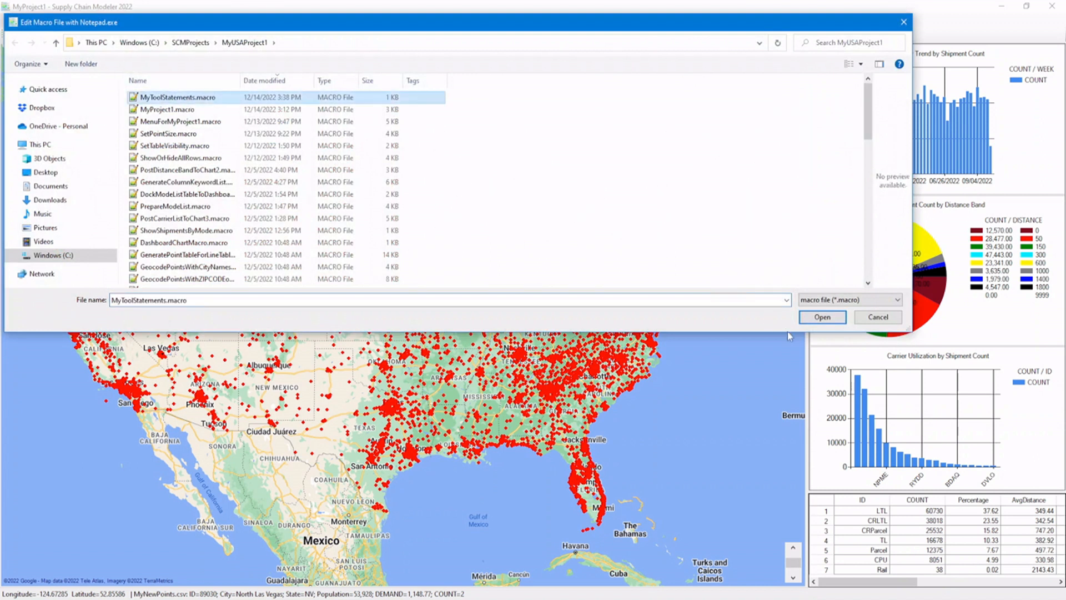
pyautogui.click(820, 319)
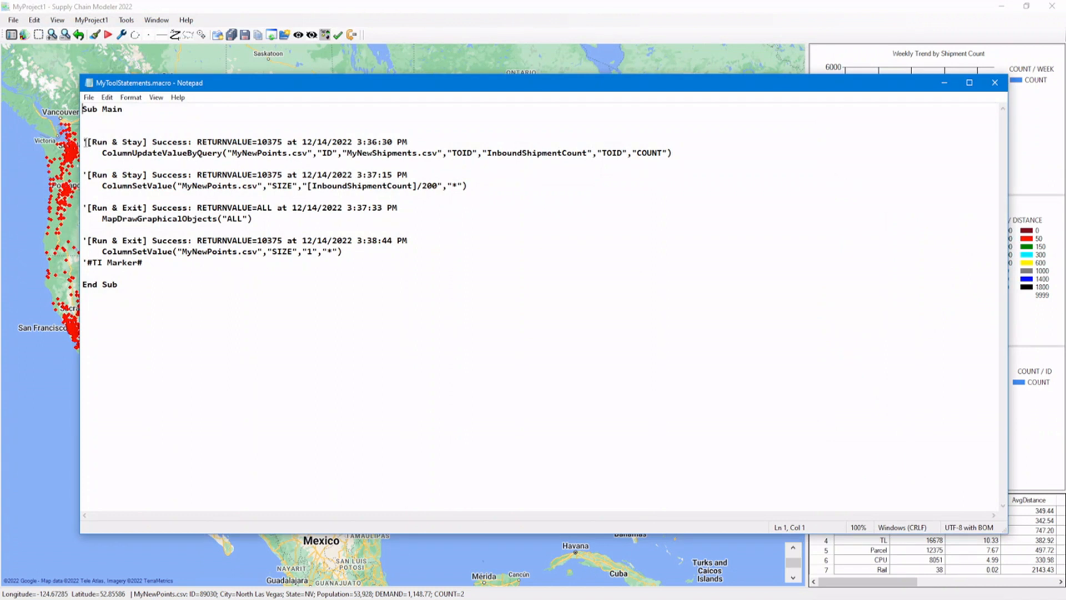
pyautogui.doubleClick(119, 154)
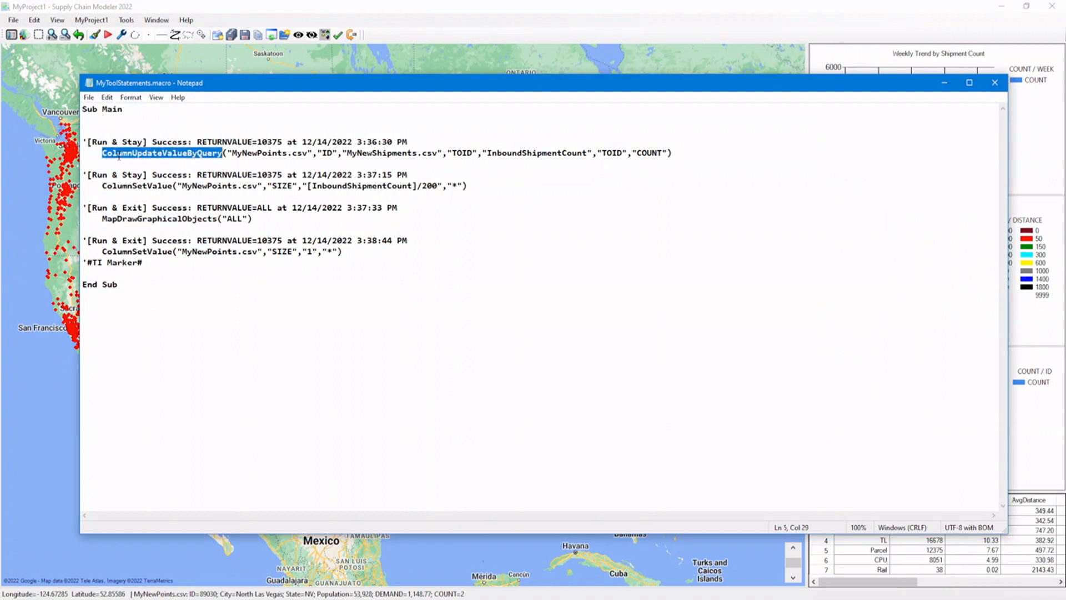
pyautogui.doubleClick(160, 187)
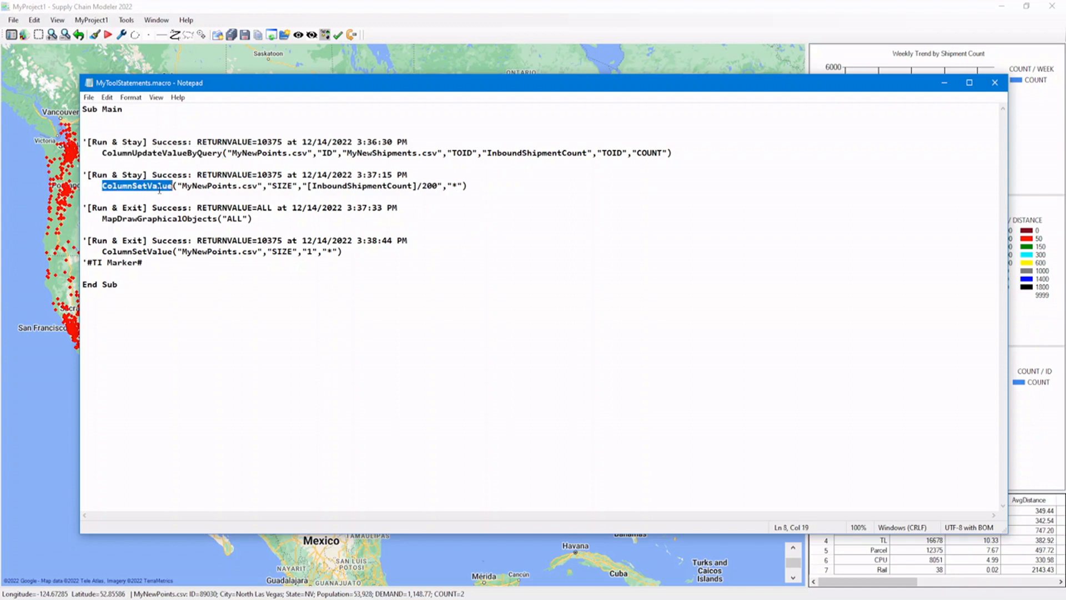
pyautogui.doubleClick(153, 218)
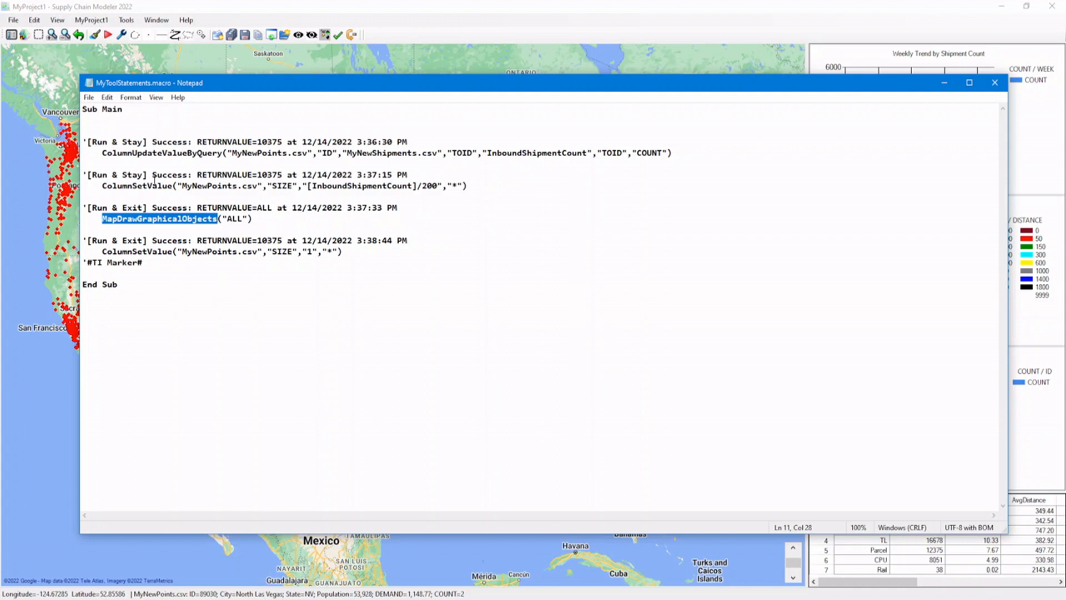
# Copy the entire contents of MyToolStatements.macro into a new blank Notepad document.
pyautogui.moveTo(84, 108); pyautogui.dragTo(175, 286)
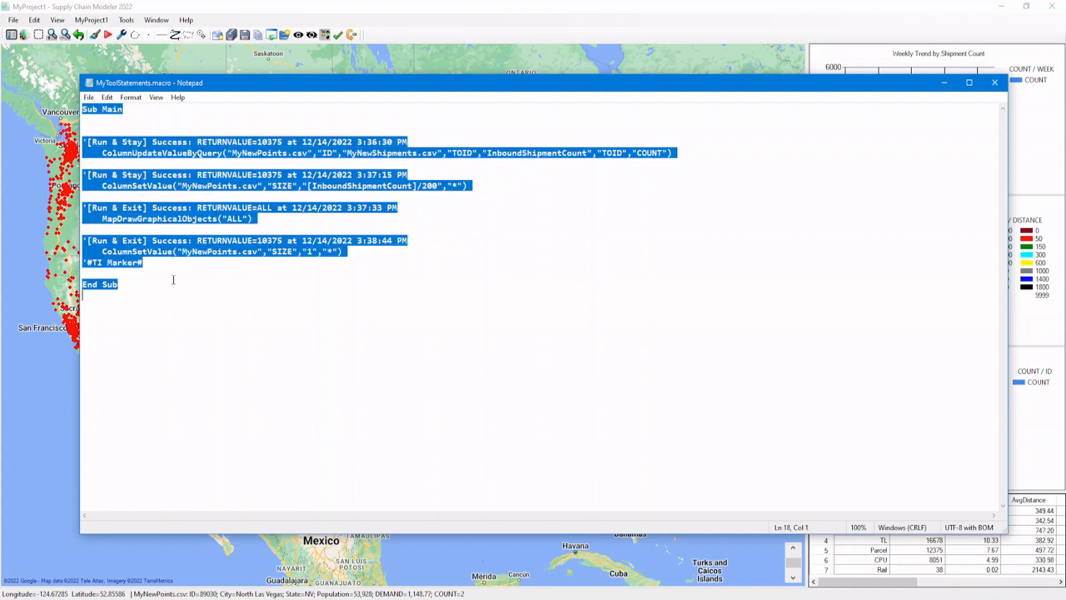
pyautogui.click(106, 97)
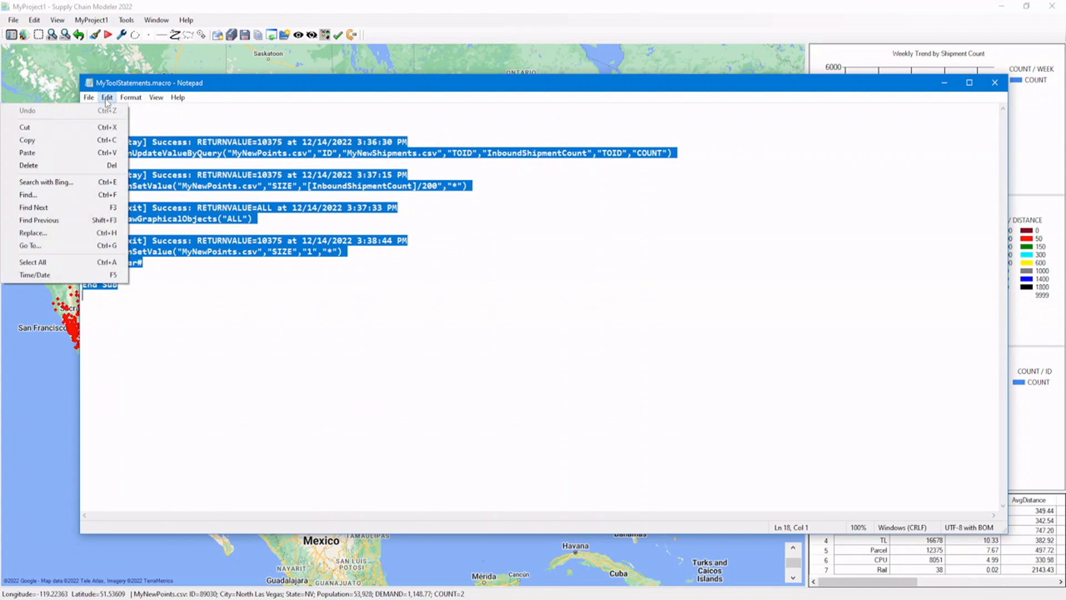
pyautogui.click(96, 141)
pyautogui.click(89, 97)
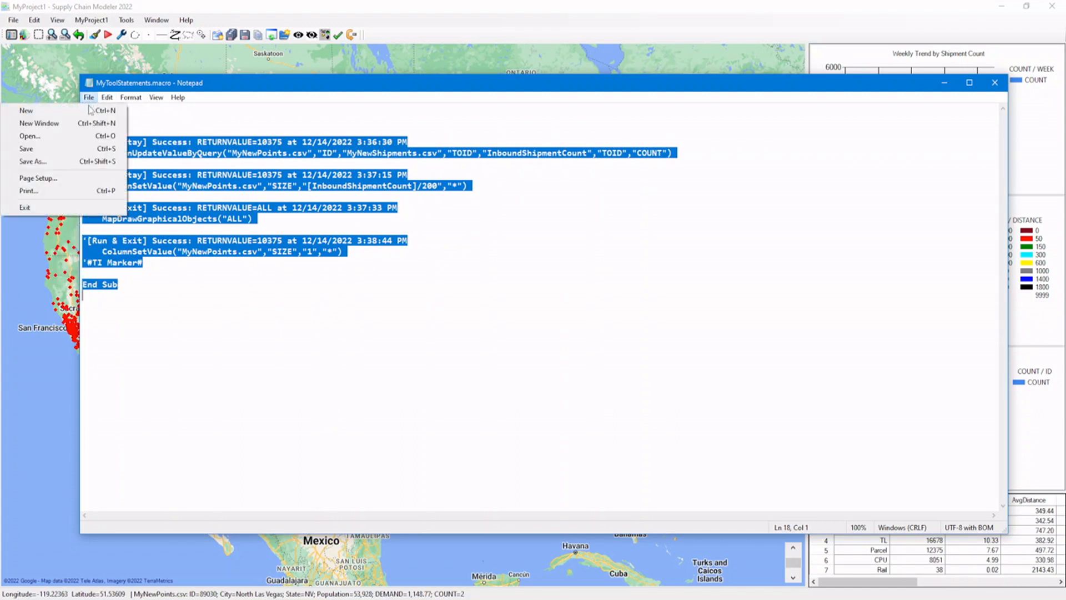
pyautogui.click(90, 110)
pyautogui.click(106, 97)
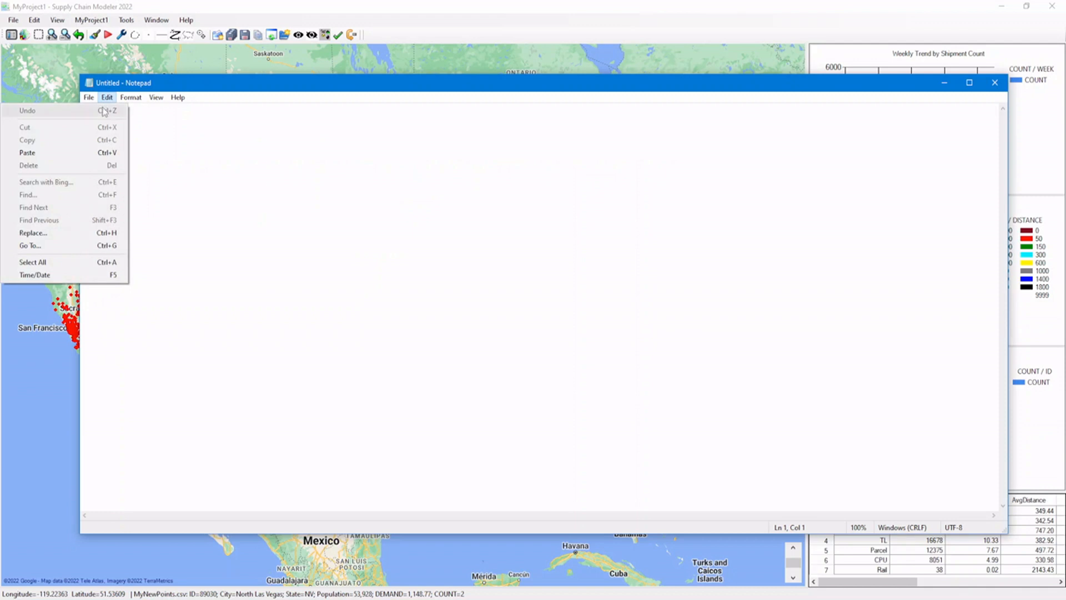
pyautogui.click(106, 152)
# Paste the copied statements and delete the Run log comments and blank lines above the first ColumnSetValue and MapDrawGraphicalObjects statements, leaving the three statements consecutive.
pyautogui.click(127, 130)
pyautogui.hotkey('shift', 'Down')
pyautogui.hotkey('shift', 'Down')
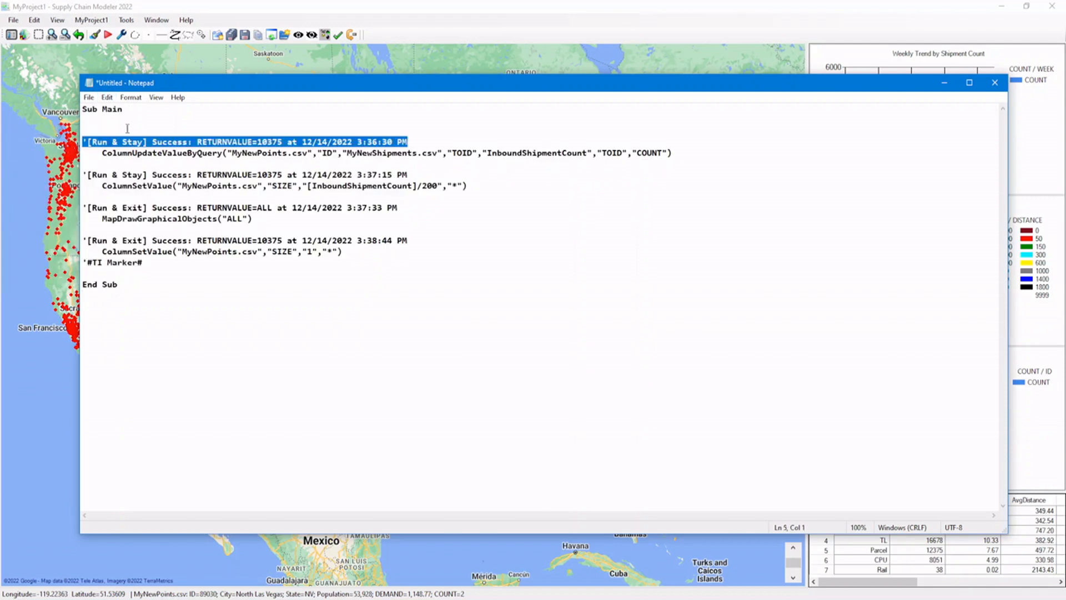
pyautogui.press('Delete')
pyautogui.hotkey('shift', 'Down')
pyautogui.press('Delete')
pyautogui.press('BackSpace')
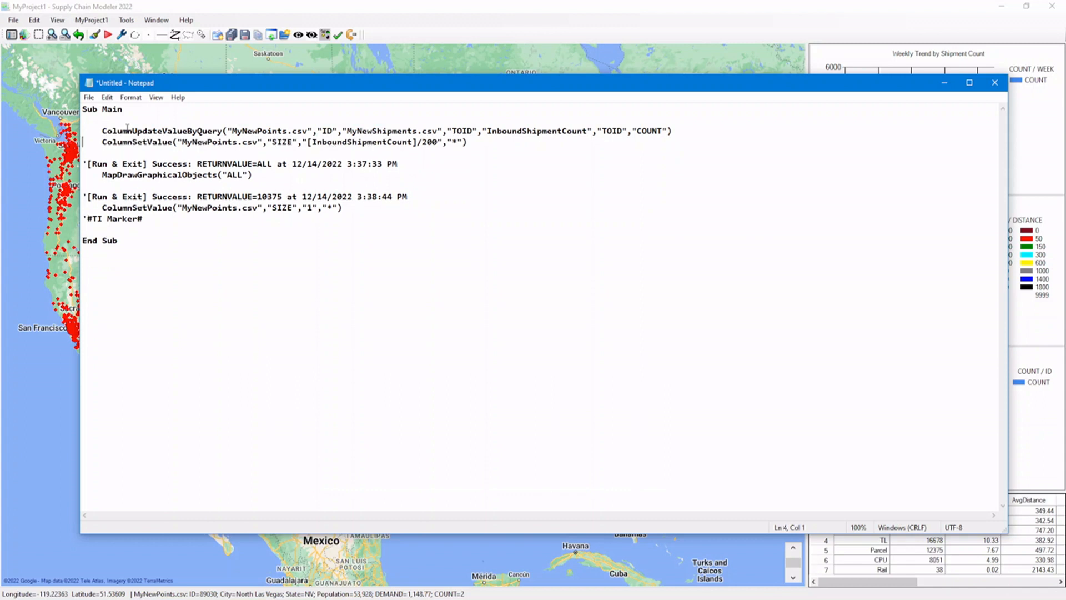
pyautogui.hotkey('shift', 'Down')
pyautogui.hotkey('shift', 'Down')
pyautogui.press('Delete')
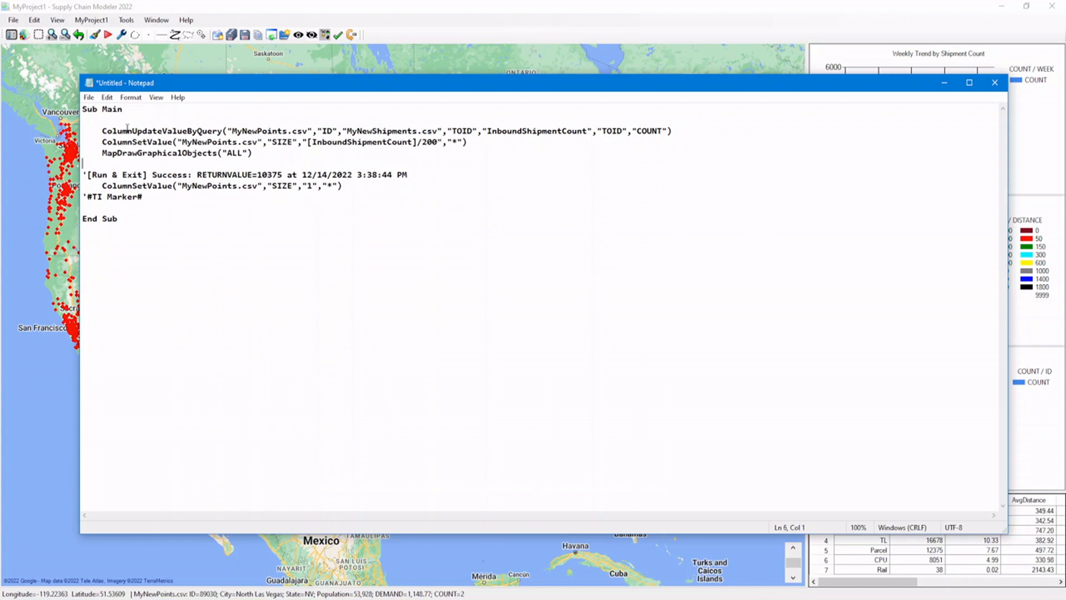
# Delete the last log comment, the ColumnSetValue statement that sets SIZE to 1, and the TI Marker line above End Sub.
pyautogui.hotkey('shift', 'Down')
pyautogui.hotkey('shift', 'Down')
pyautogui.hotkey('shift', 'Down')
pyautogui.hotkey('shift', 'Down')
pyautogui.press('Delete')
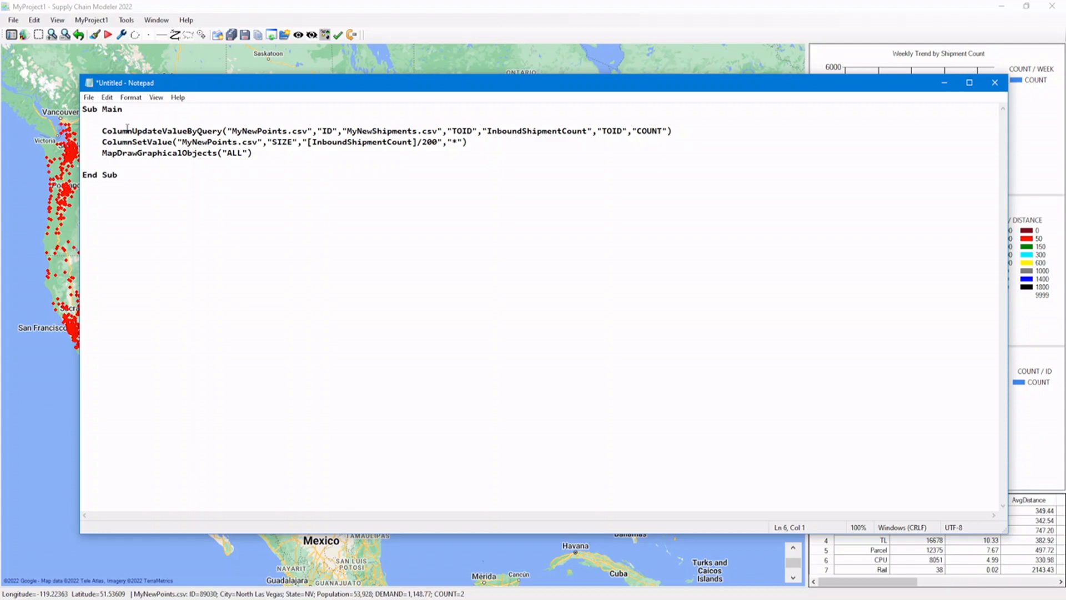
# Save the cleaned macro in the MyUSAProject1 folder as SetPointSizeByInbound.macro.
pyautogui.click(89, 97)
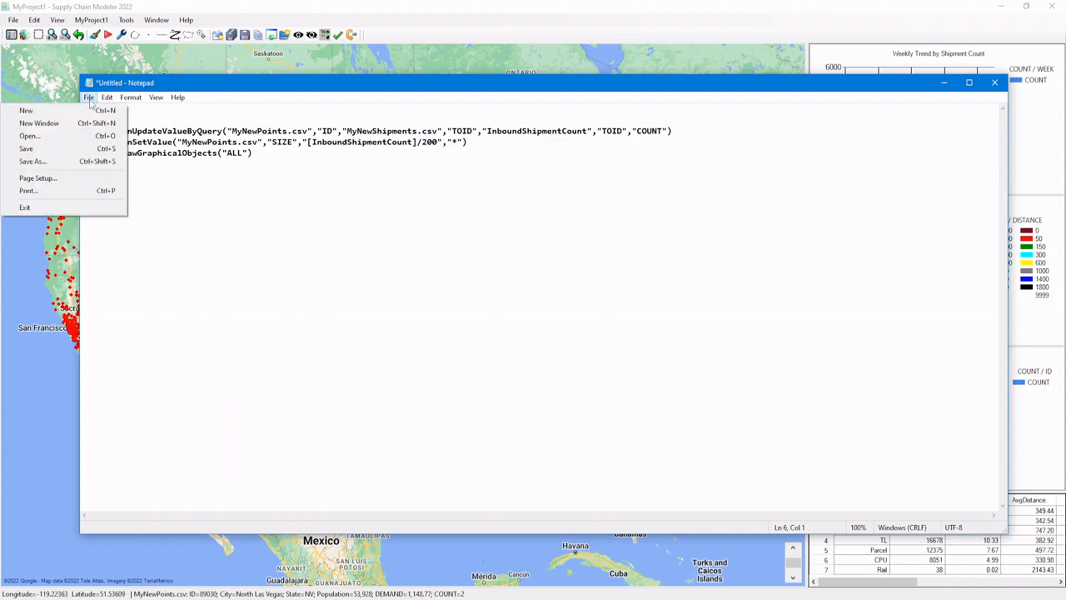
pyautogui.click(88, 161)
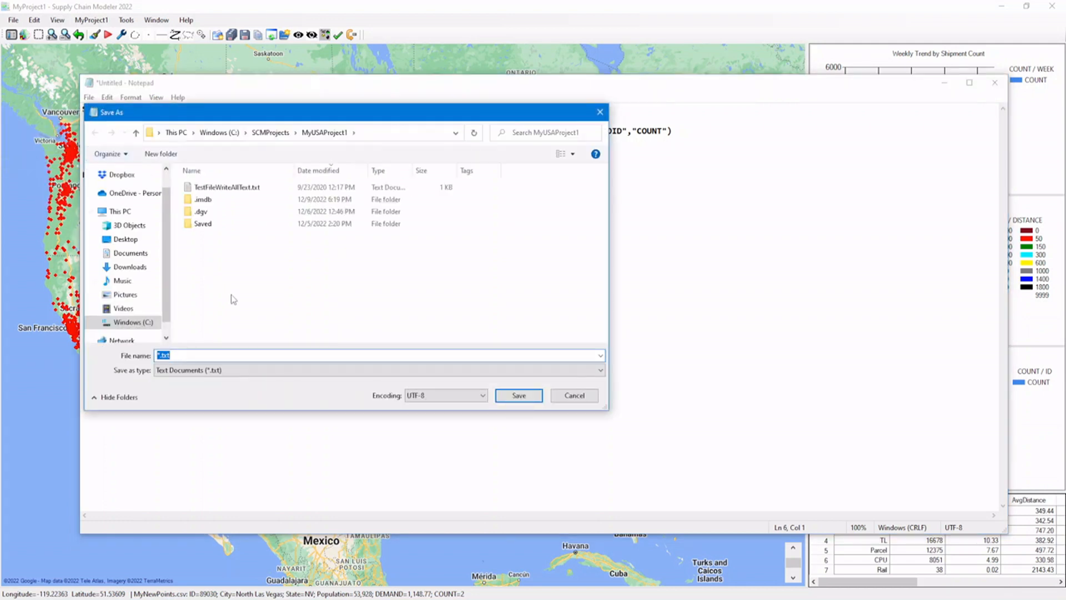
pyautogui.write('Set')
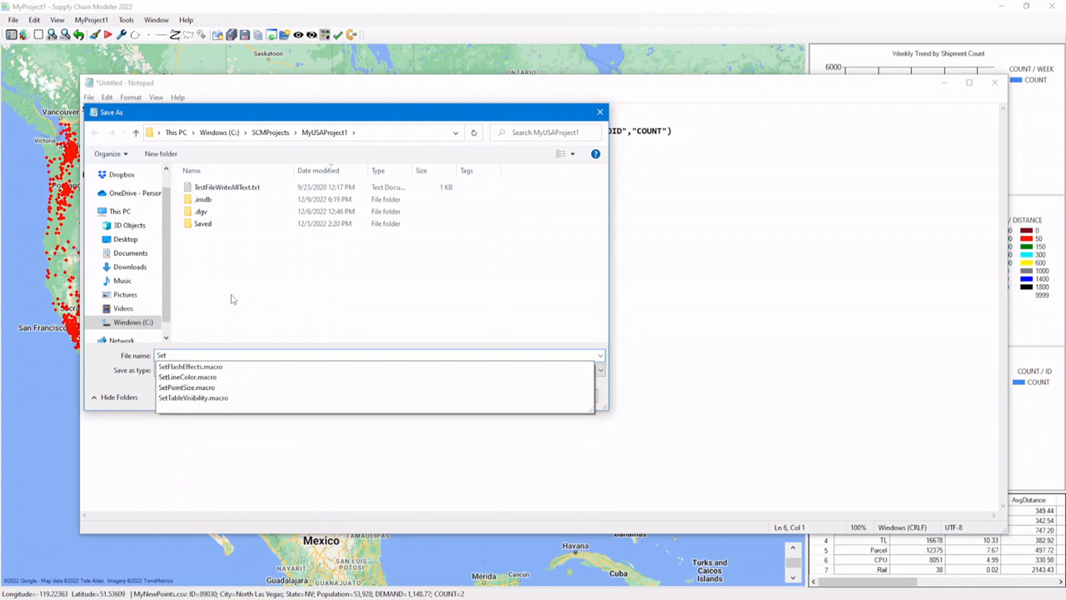
pyautogui.write('Inboun')
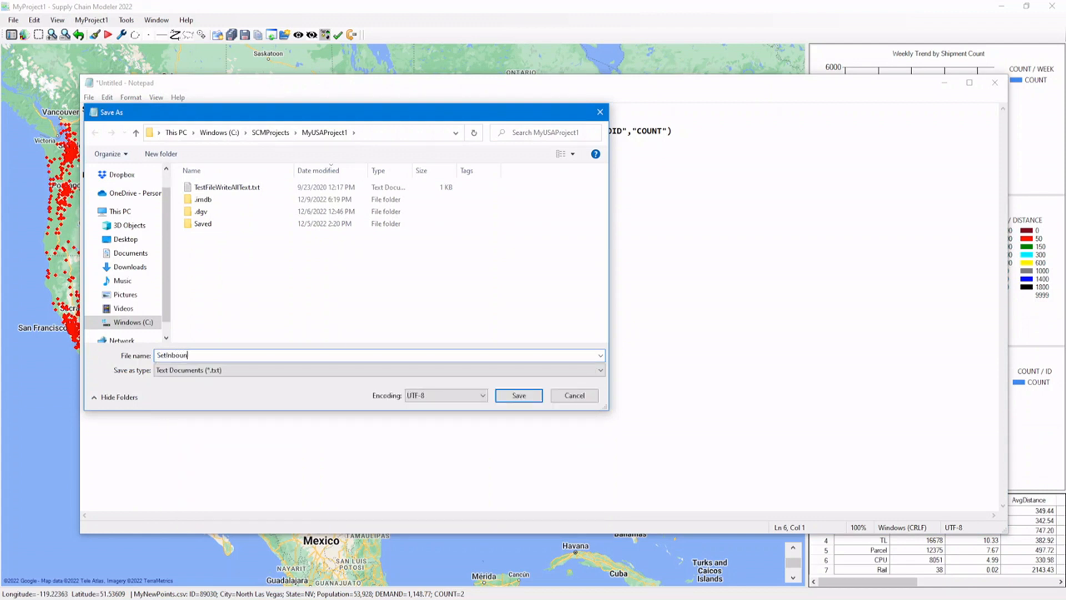
pyautogui.press('BackSpace')
pyautogui.press('BackSpace')
pyautogui.press('BackSpace')
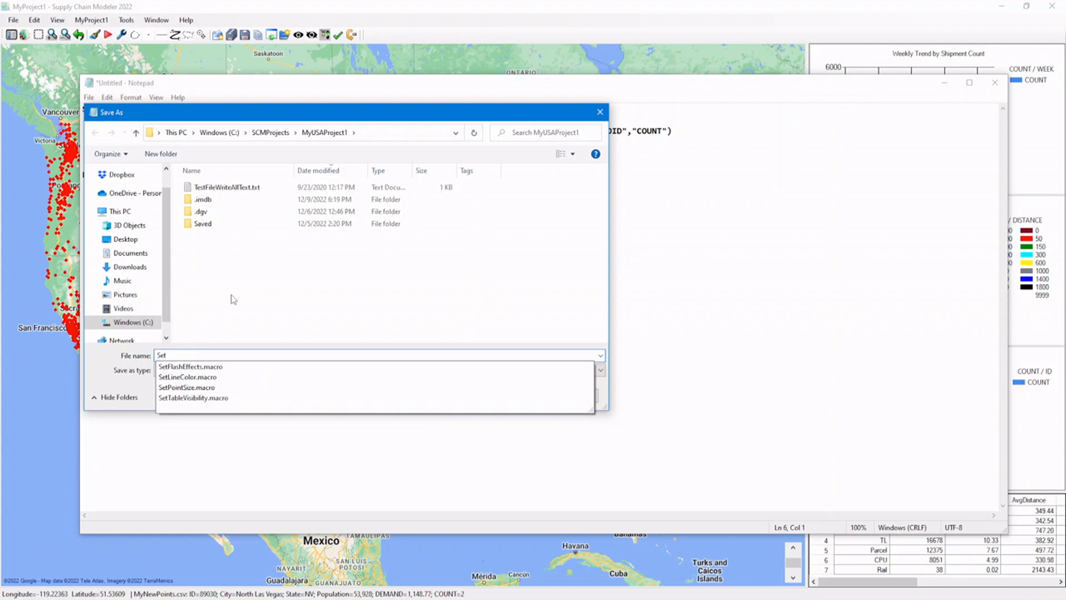
pyautogui.write('Point')
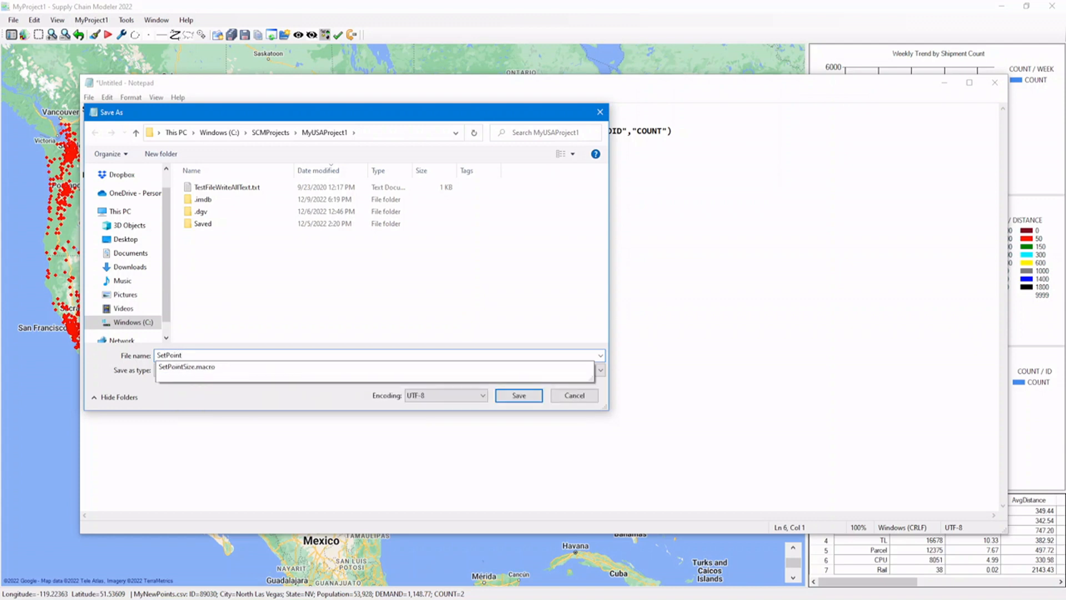
pyautogui.write('SizeByInbound.macro')
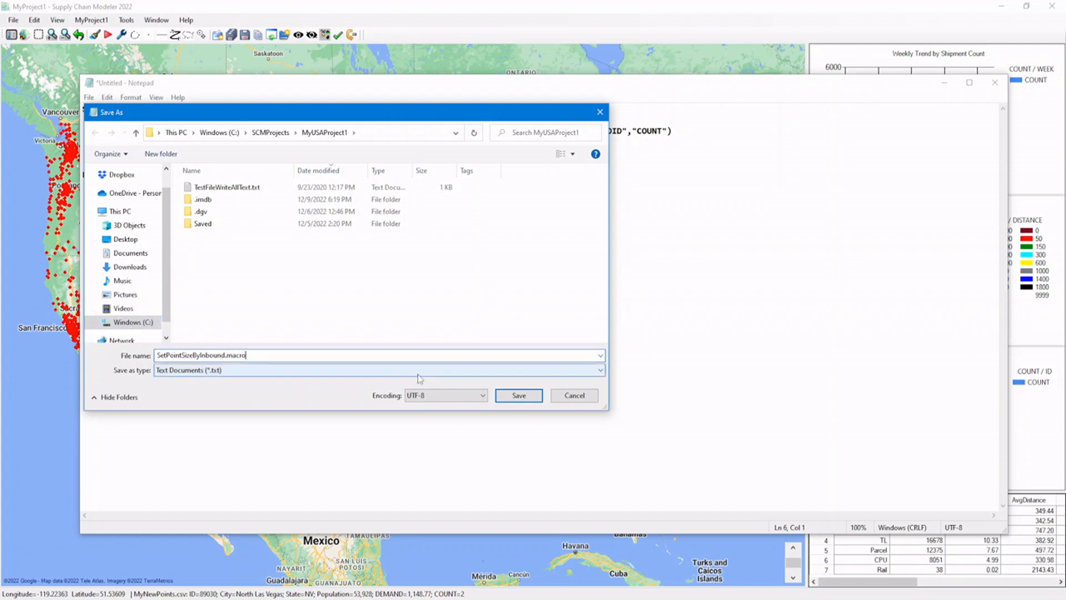
pyautogui.click(519, 396)
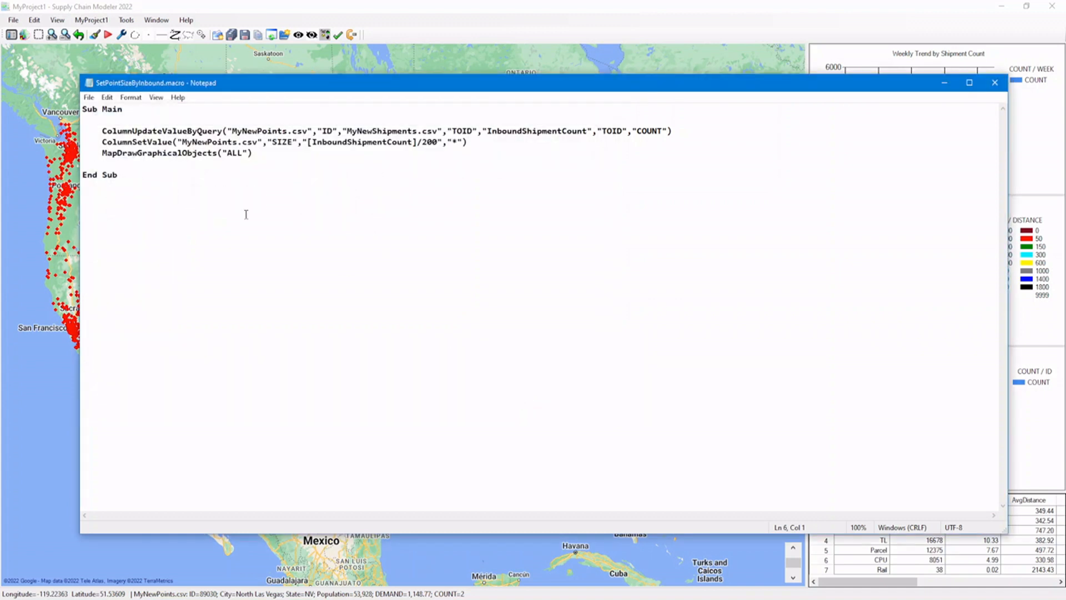
# Run SetPointSizeByInbound.macro in Supply Chain Modeler and examine the large points in Pennsylvania and near Atlanta.
pyautogui.click(108, 35)
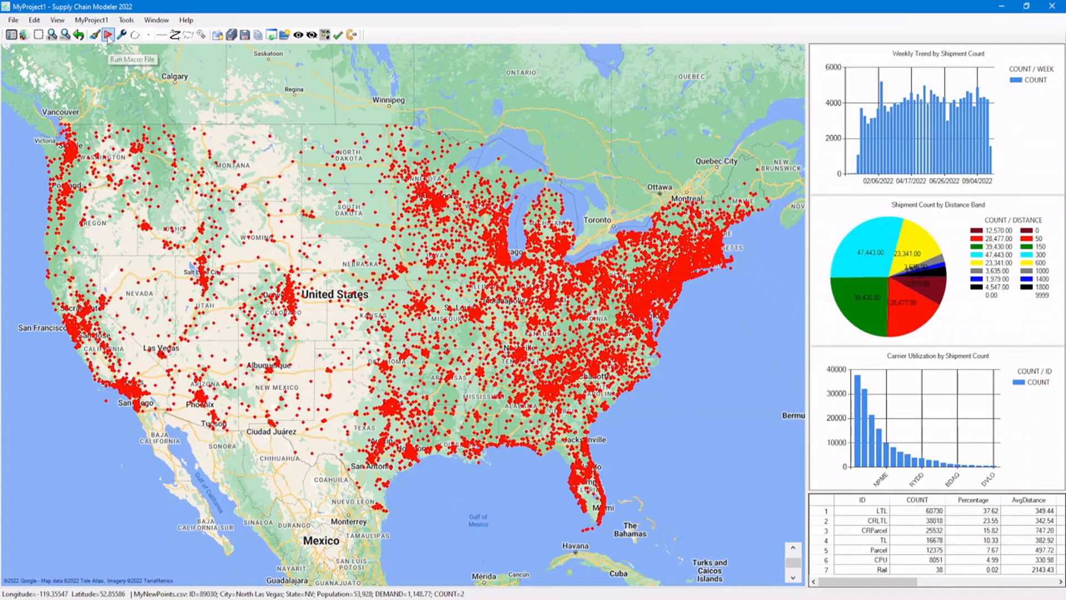
pyautogui.click(108, 35)
pyautogui.click(177, 99)
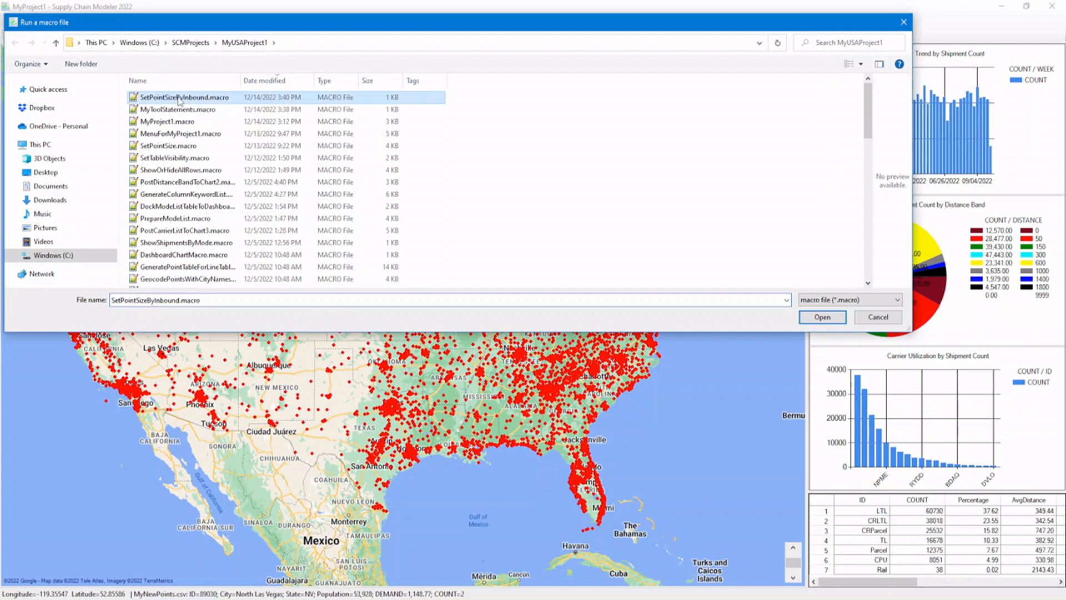
pyautogui.click(820, 316)
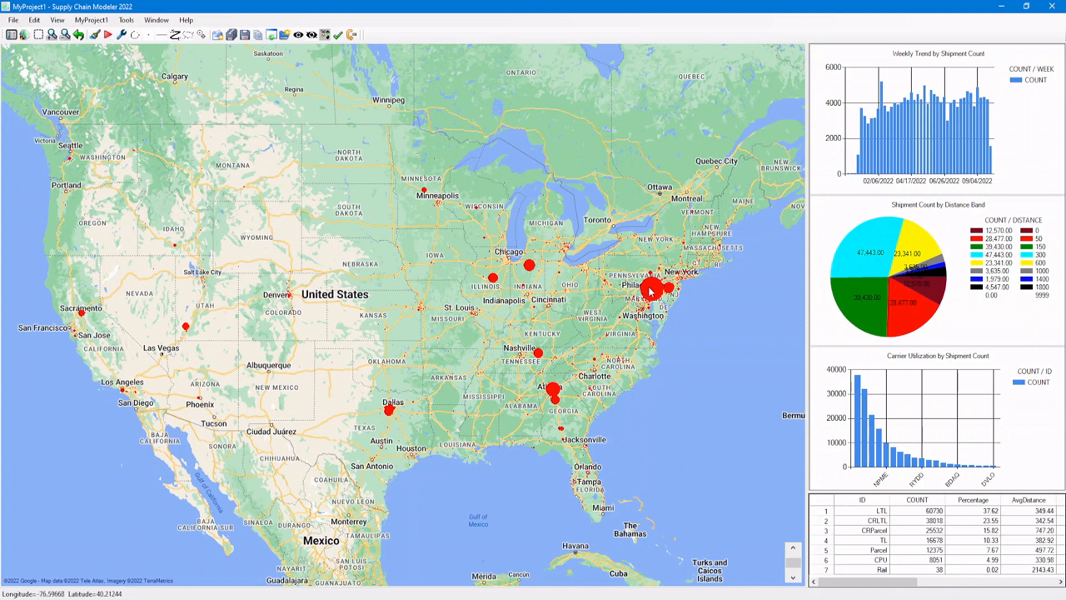
pyautogui.moveTo(652, 295)
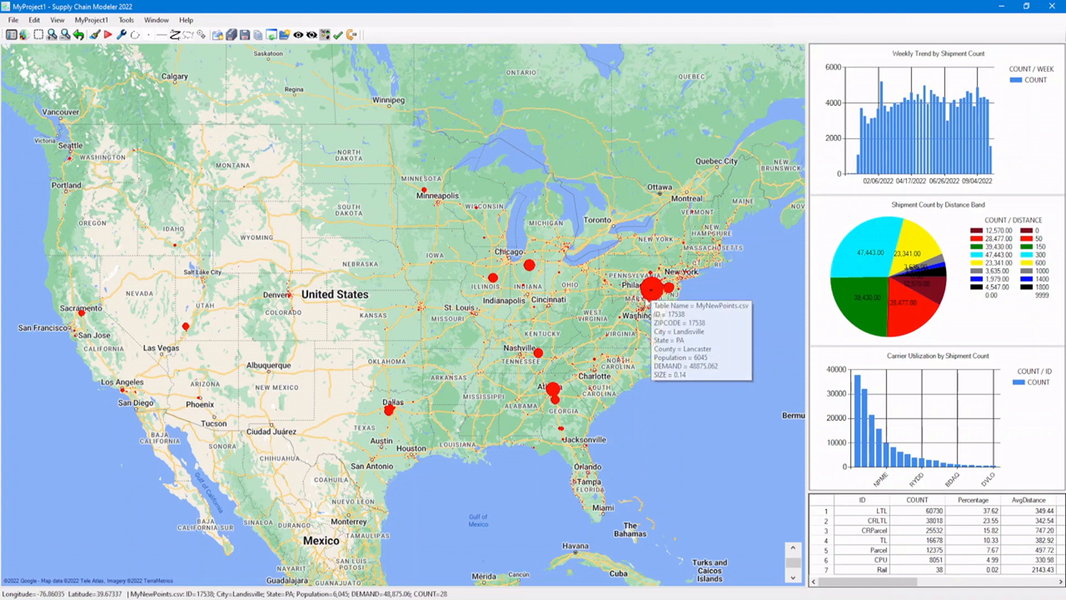
pyautogui.click(554, 387)
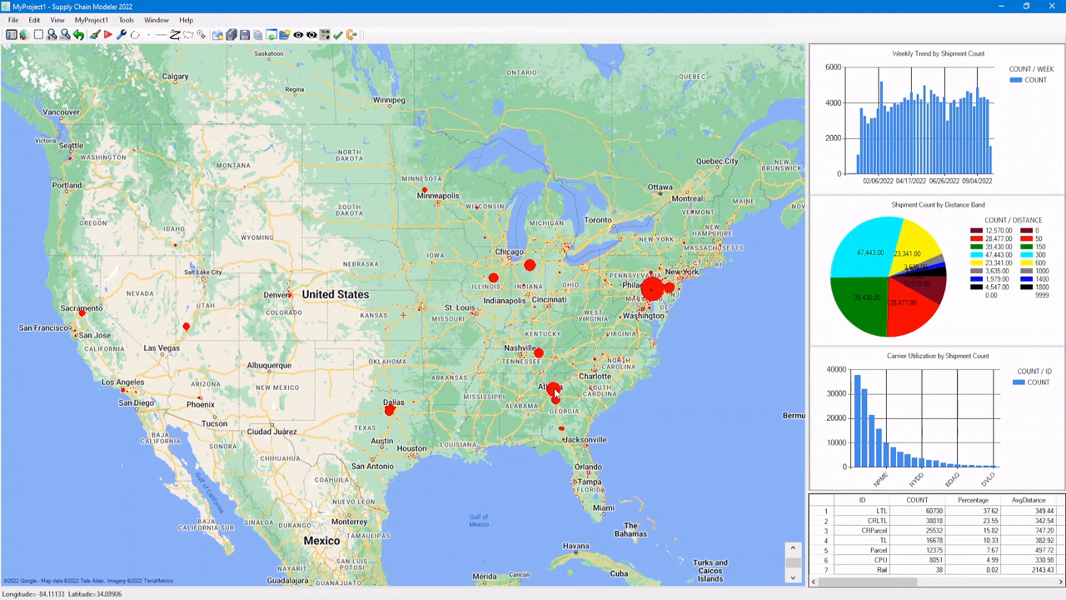
pyautogui.moveTo(555, 390)
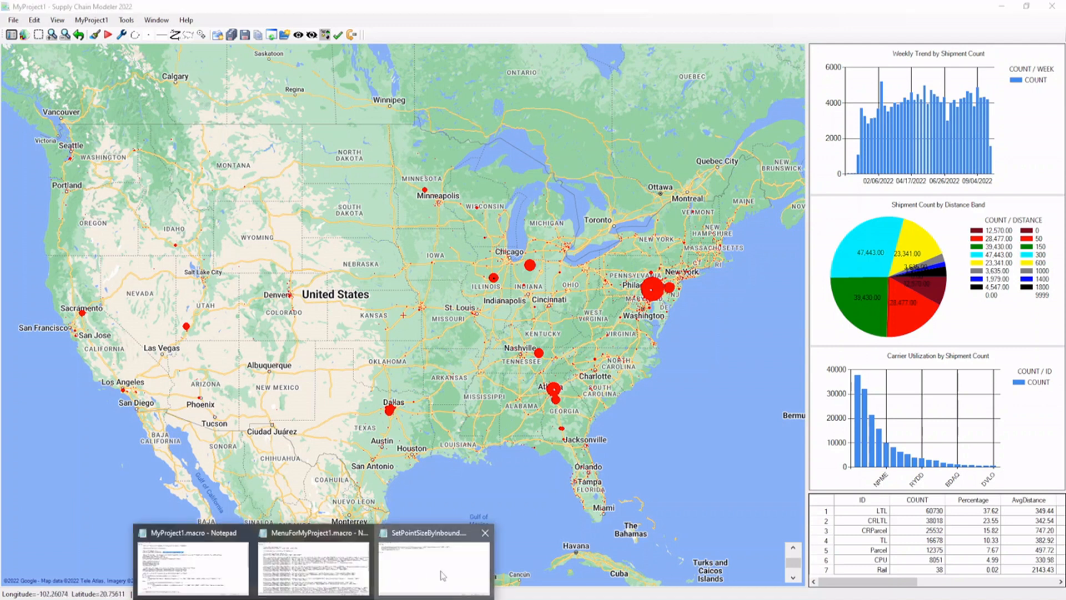
# Add a blank line above End Sub in SetPointSizeByInbound.macro, and copy a StatusBarText statement with the text "Size by Inbound" from the Tool Interface.
pyautogui.click(316, 566)
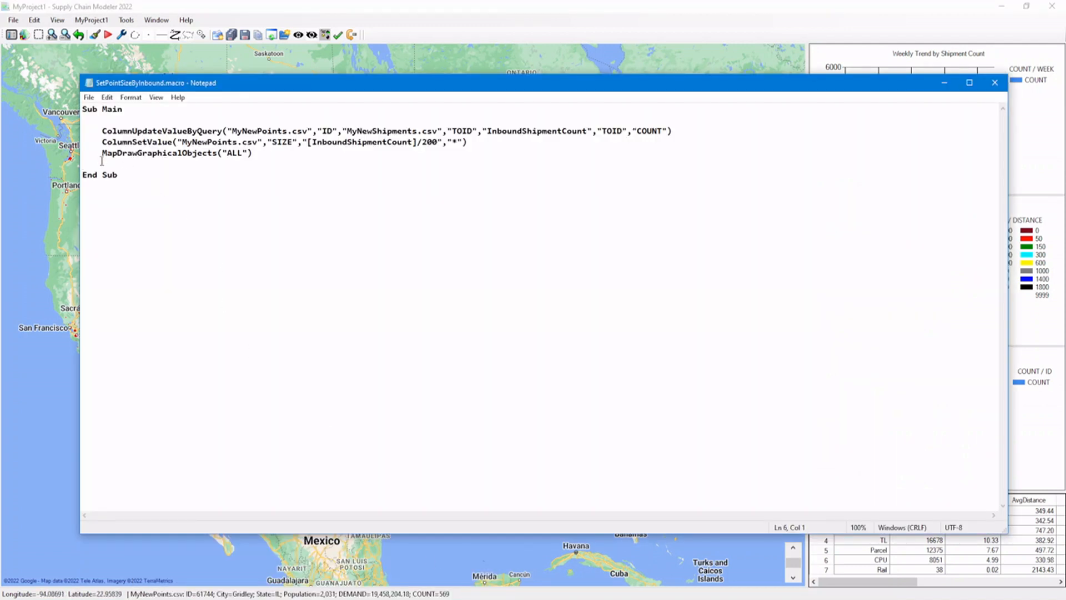
pyautogui.press('Return')
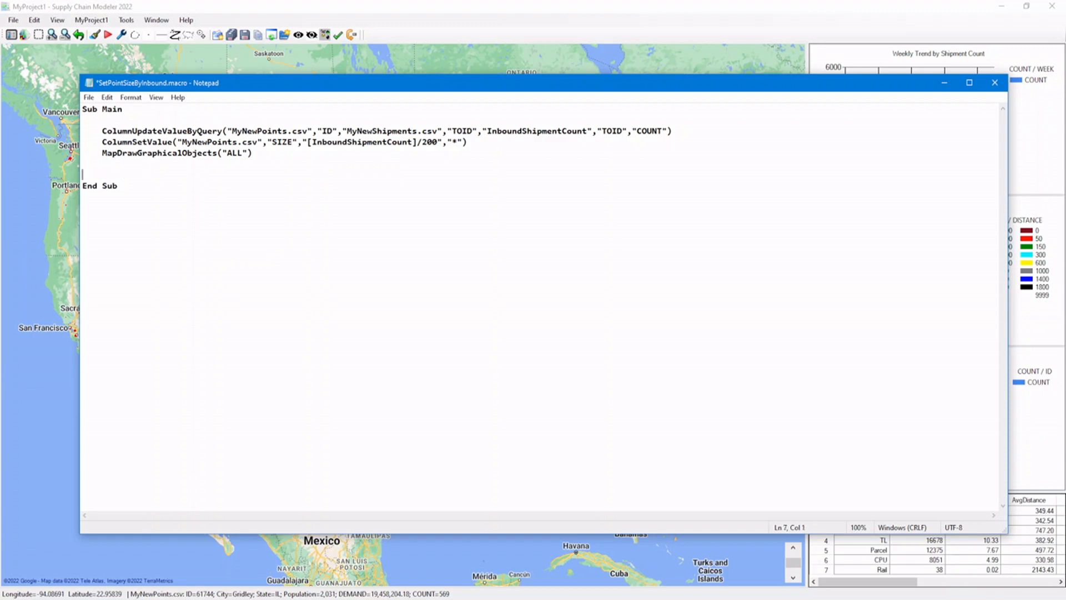
pyautogui.click(122, 34)
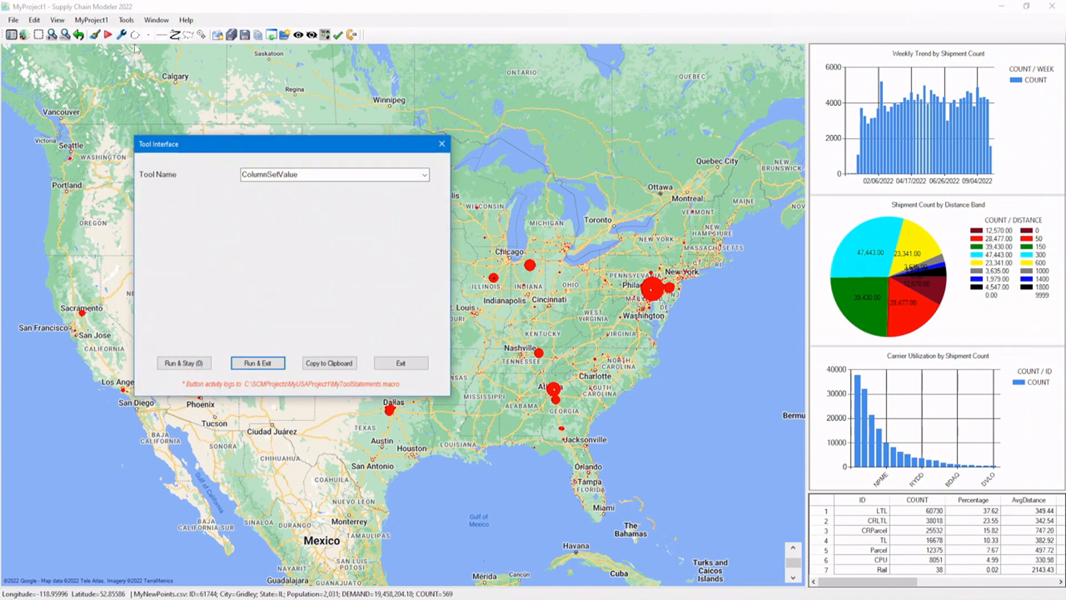
pyautogui.click(425, 175)
pyautogui.write('s')
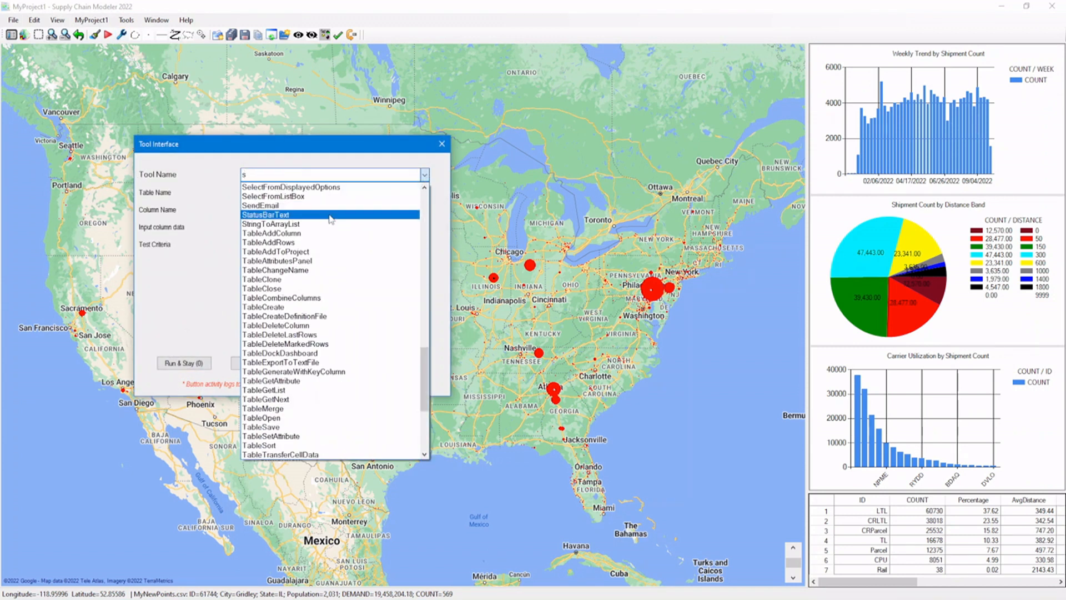
pyautogui.click(331, 214)
pyautogui.click(309, 193)
pyautogui.write('Size b')
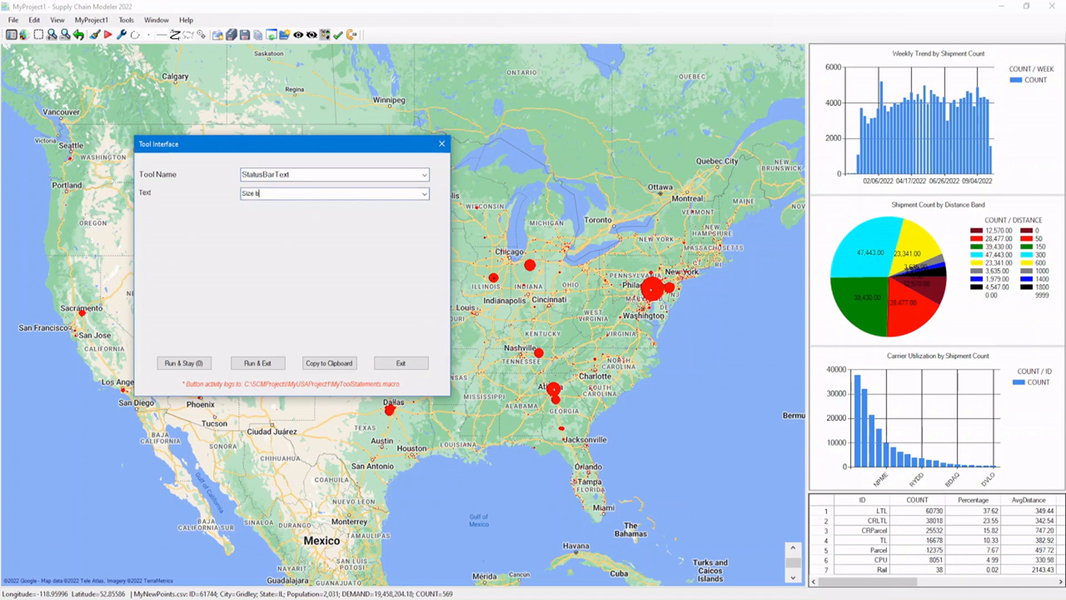
pyautogui.write('y Iribound')
pyautogui.click(327, 366)
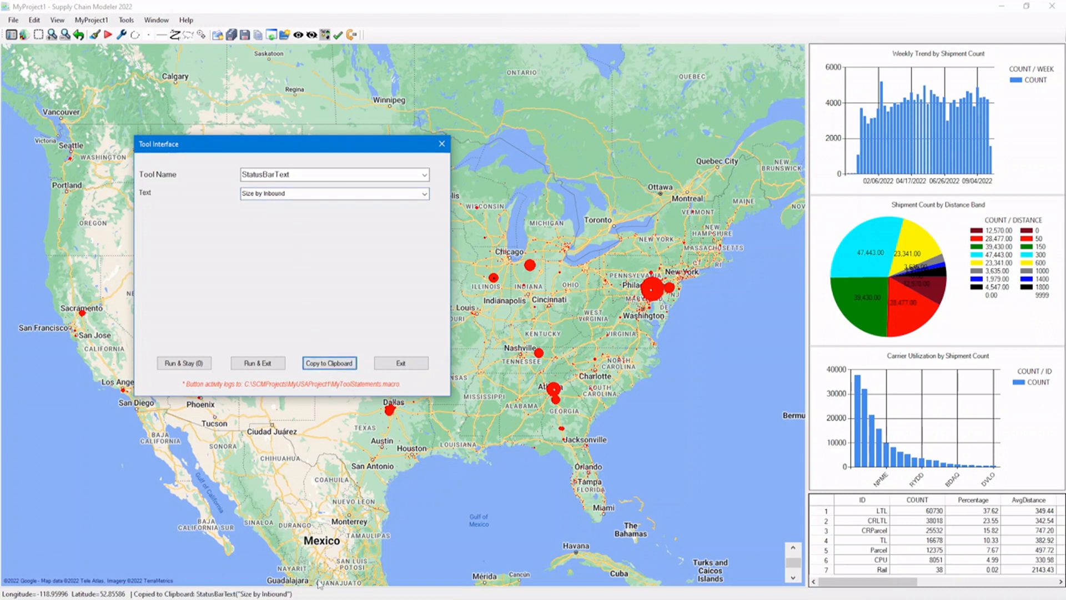
# Paste the StatusBarText statement above End Sub in SetPointSizeByInbound.macro, indent it like the other statements, and save the file.
pyautogui.click(408, 562)
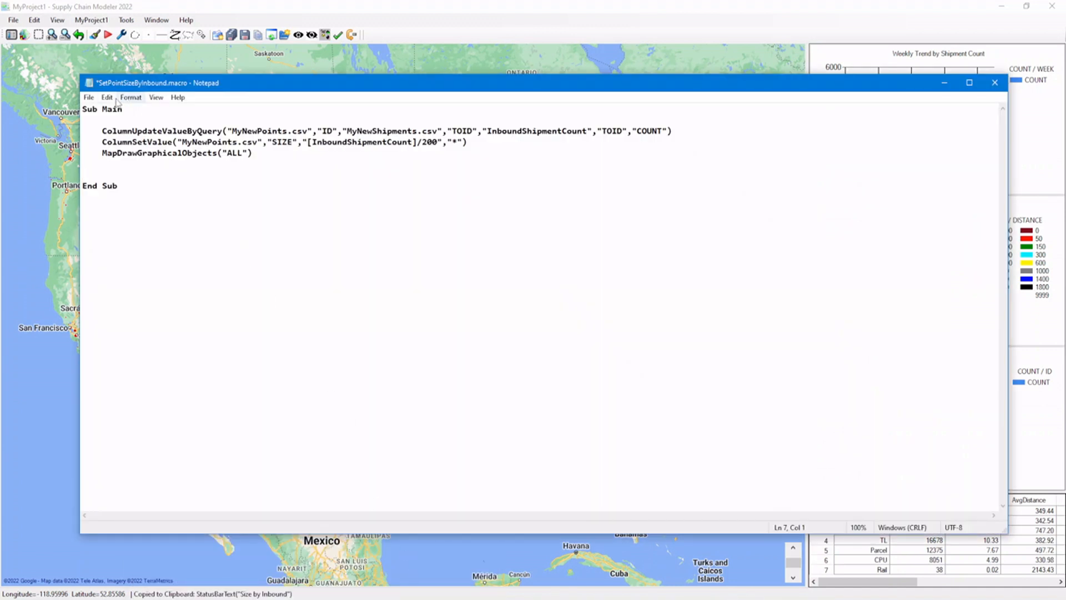
pyautogui.click(107, 97)
pyautogui.click(27, 153)
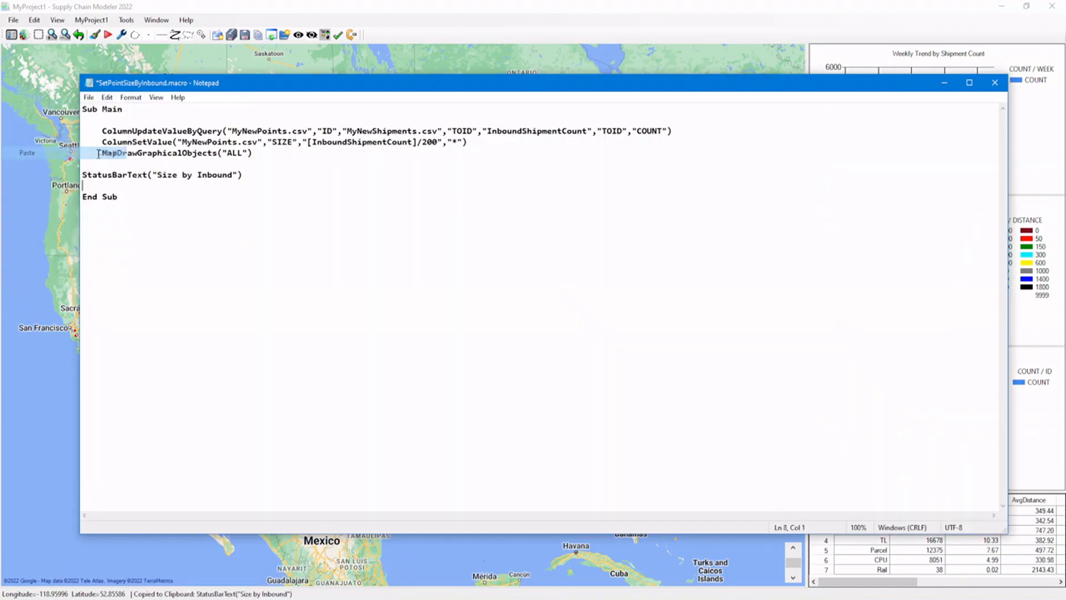
pyautogui.click(114, 175)
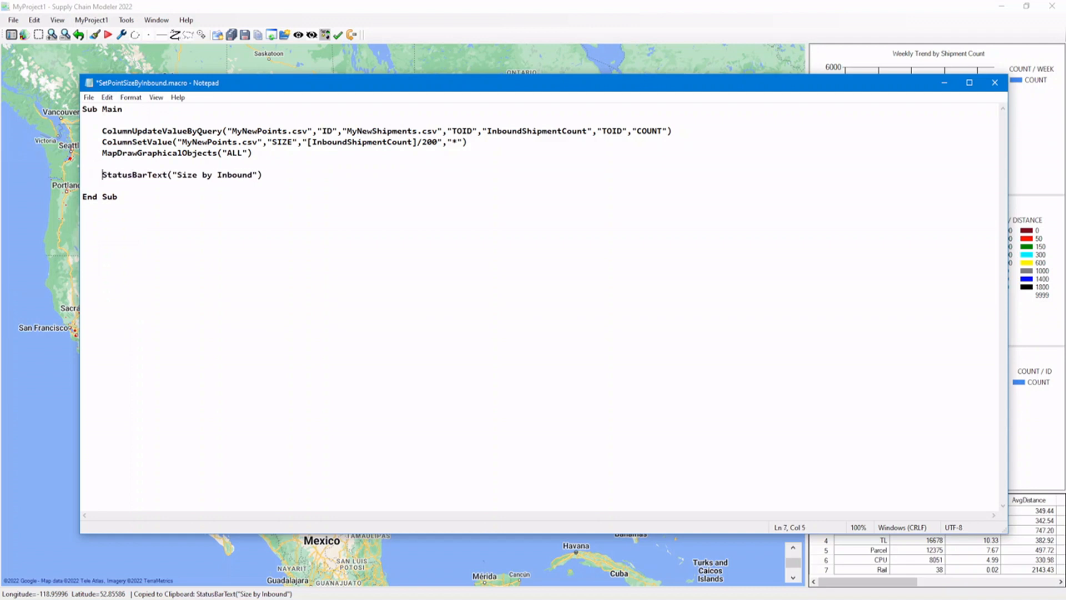
pyautogui.click(88, 97)
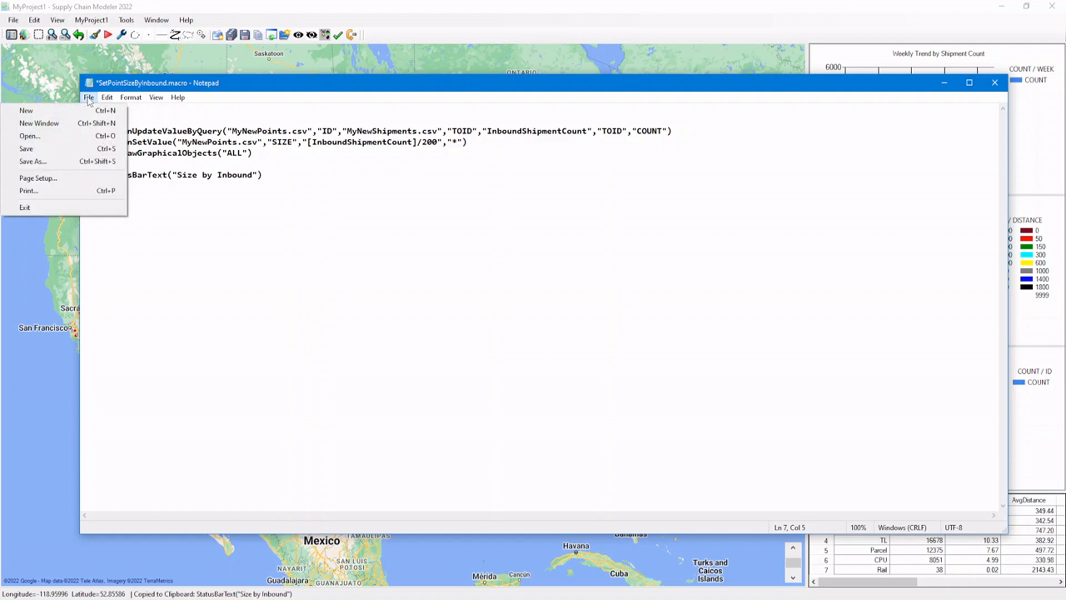
pyautogui.click(74, 151)
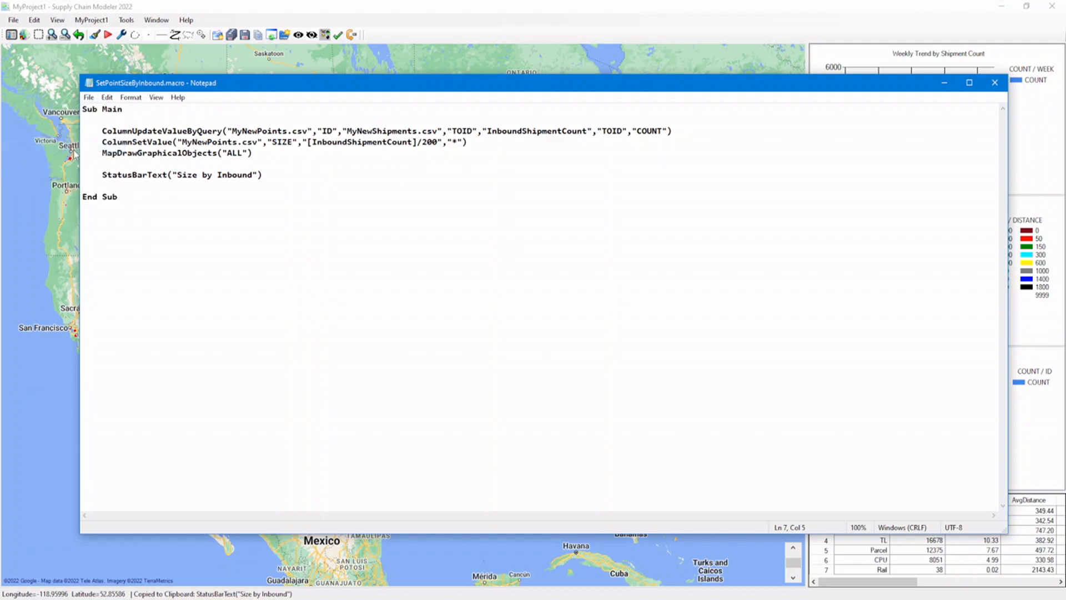
# Exit the Tool Interface, run the updated SetPointSizeByInbound.macro, and examine the large point in northern Indiana.
pyautogui.click(109, 34)
pyautogui.click(395, 366)
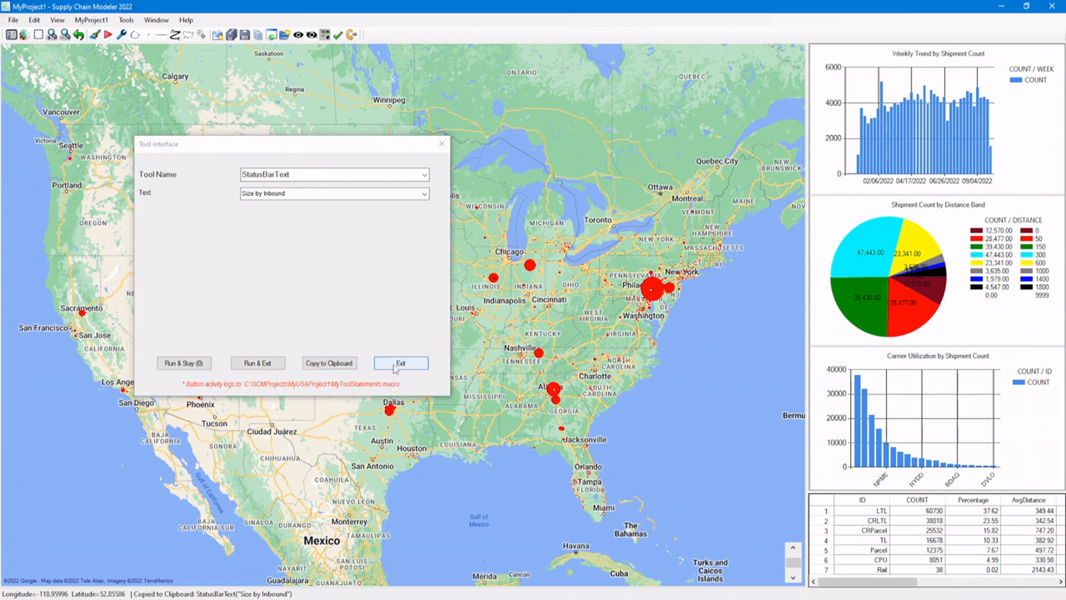
pyautogui.click(109, 35)
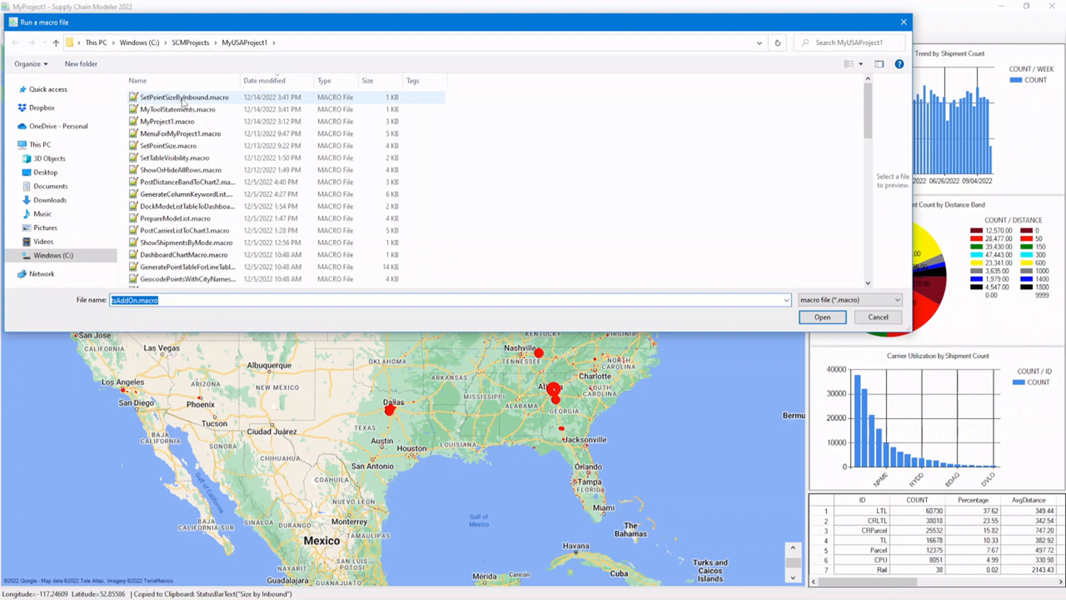
pyautogui.click(183, 100)
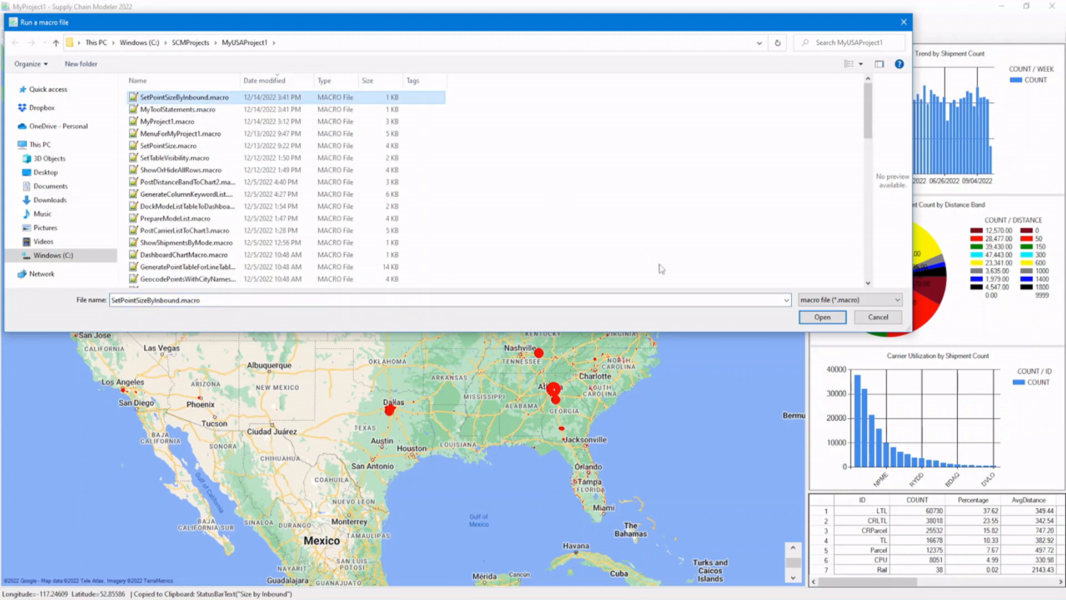
pyautogui.click(811, 321)
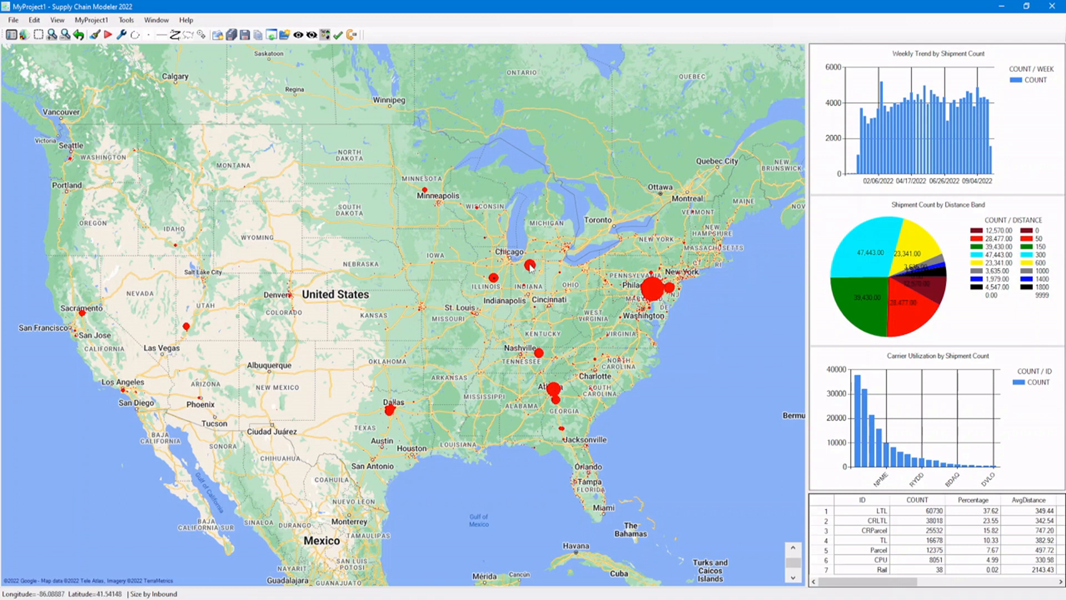
pyautogui.moveTo(530, 267)
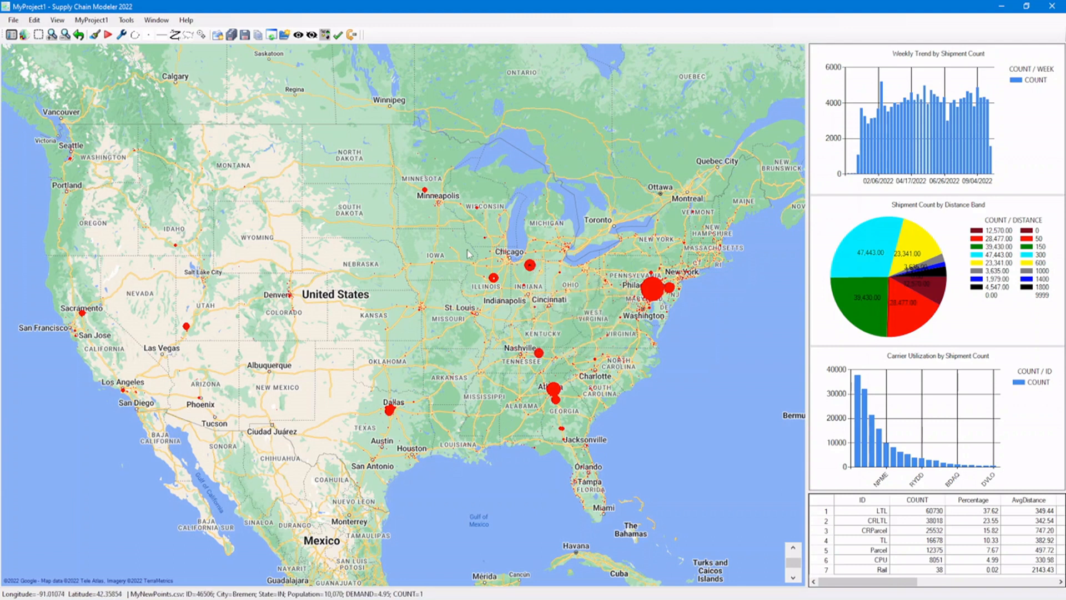
# Switch to SetPointSizeByInbound.macro in Notepad and remove the blank line above the StatusBarText statement.
pyautogui.click(313, 599)
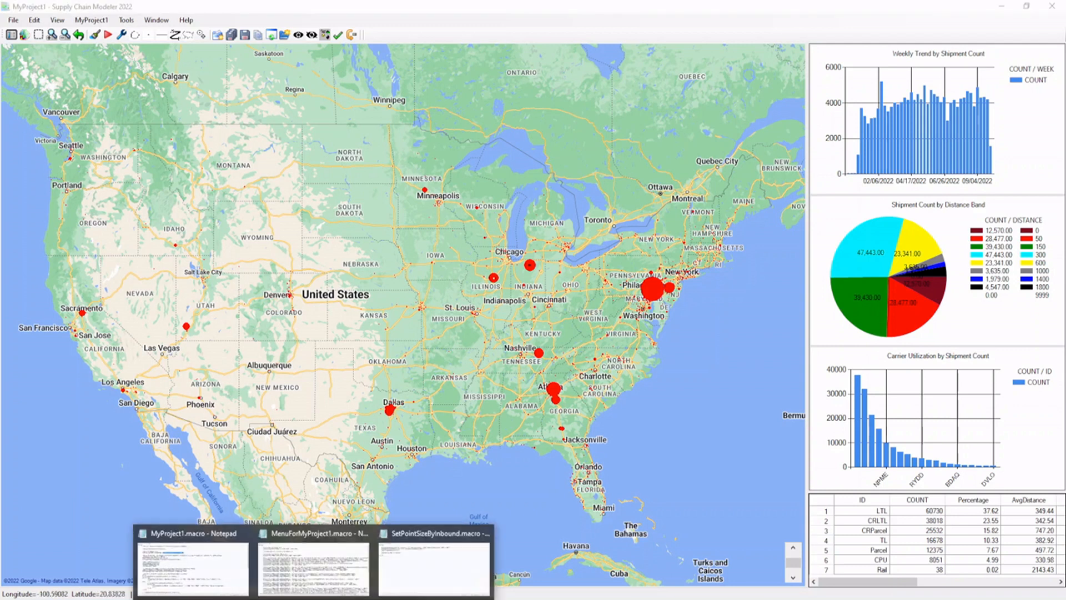
pyautogui.click(415, 562)
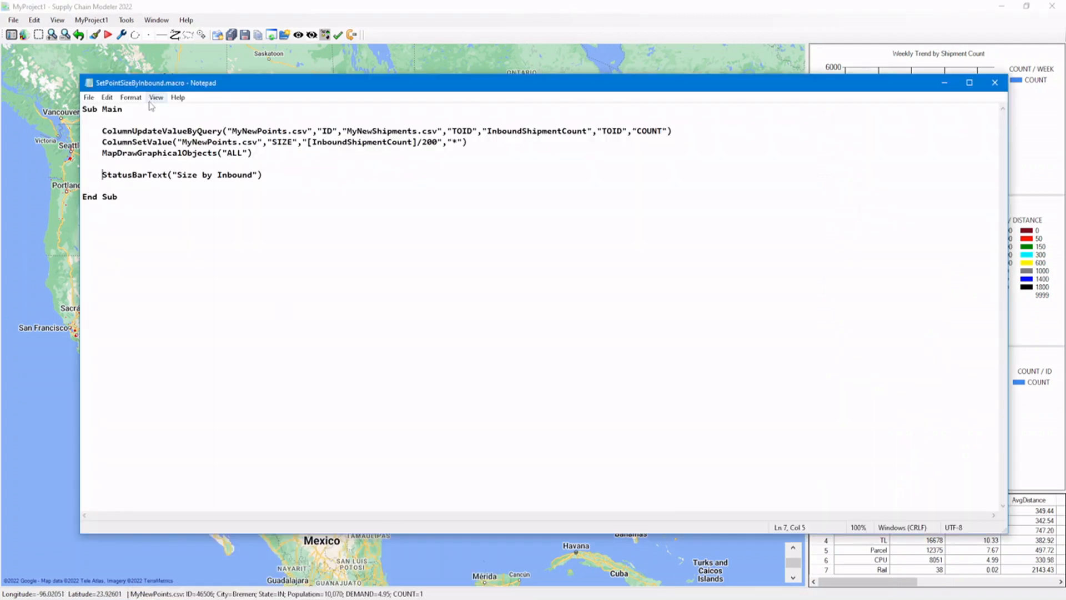
pyautogui.click(164, 164)
pyautogui.press('BackSpace')
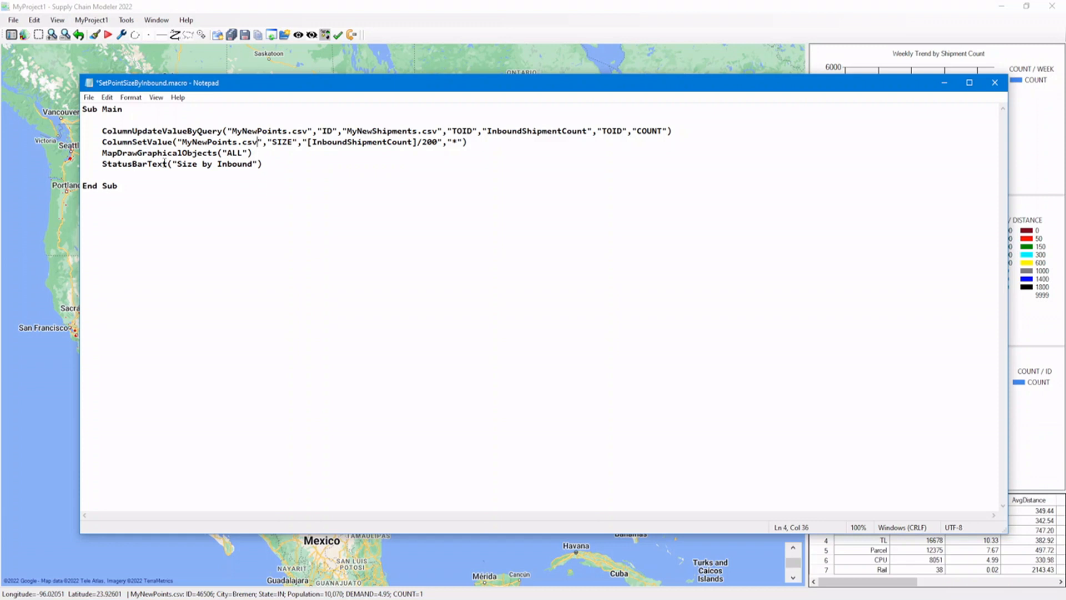
# Copy the four inbound statements and paste a duplicate block above End Sub, separated from the original by blank lines.
pyautogui.hotkey('shift', 'Down')
pyautogui.hotkey('shift', 'Down')
pyautogui.hotkey('shift', 'Down')
pyautogui.hotkey('shift', 'Down')
pyautogui.hotkey('ctrl', 'c')
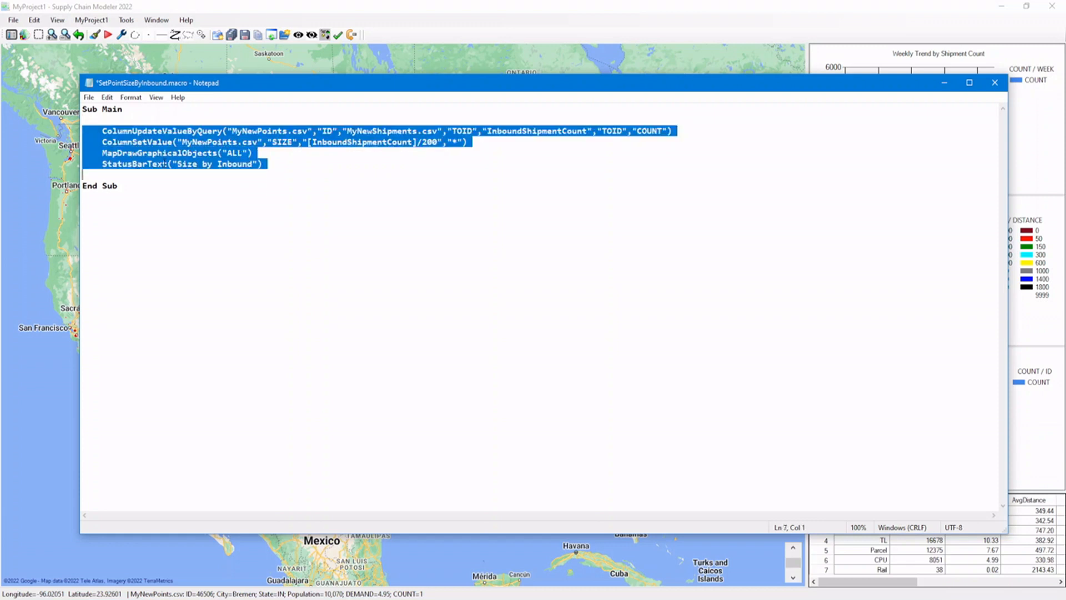
pyautogui.press('Down')
pyautogui.press('Up')
pyautogui.press('Return')
pyautogui.press('Return')
pyautogui.press('Up')
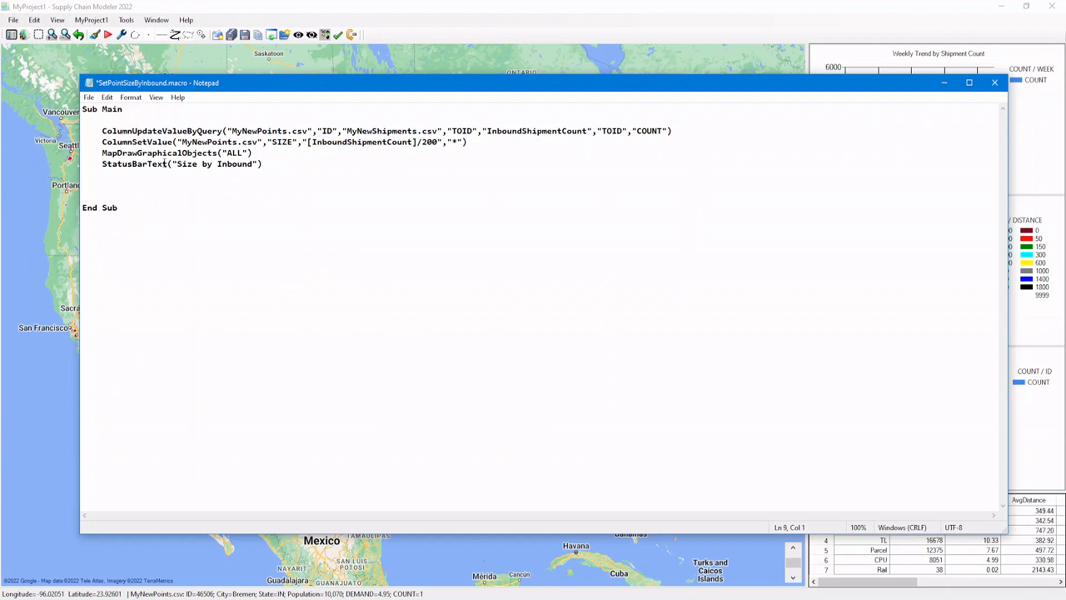
pyautogui.hotkey('ctrl', 'v')
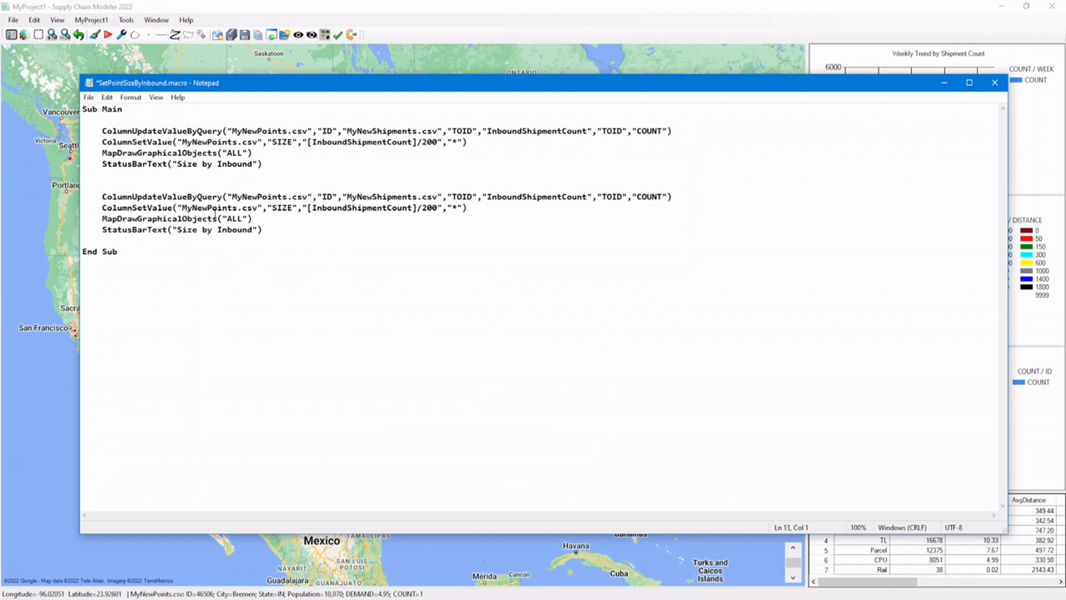
# In the duplicated ColumnUpdateValueByQuery statement, change both TOID arguments to FROMID and the target column to OutboundShipmentCount.
pyautogui.click(238, 196)
pyautogui.click(382, 194)
pyautogui.click(453, 196)
pyautogui.hotkey('shift', 'Right')
pyautogui.hotkey('shift', 'Right')
pyautogui.write('FROM')
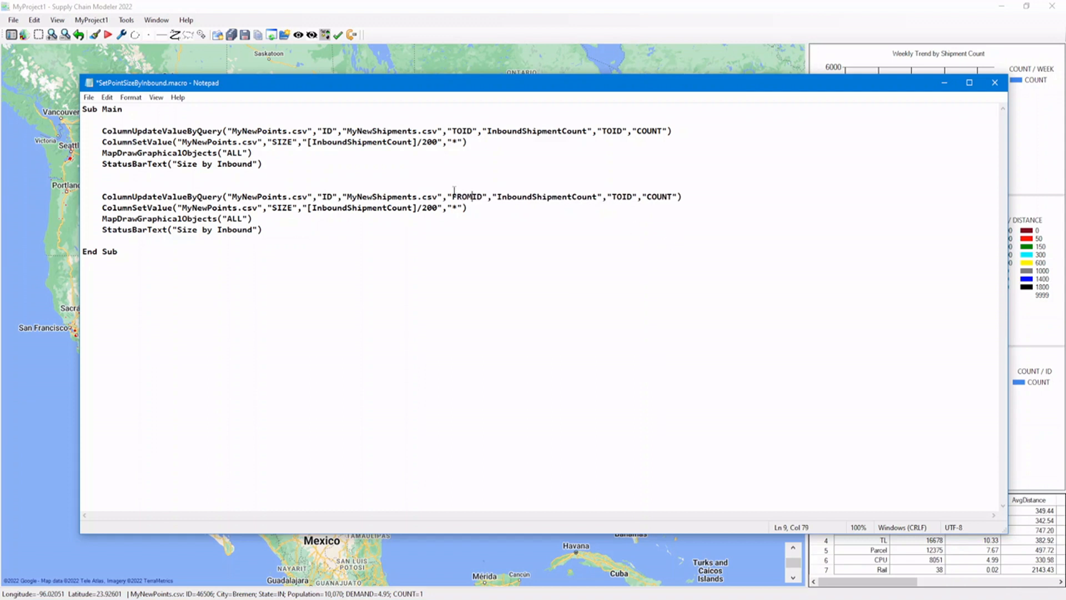
pyautogui.click(498, 197)
pyautogui.hotkey('shift', 'Right')
pyautogui.hotkey('shift', 'Right')
pyautogui.write('Out')
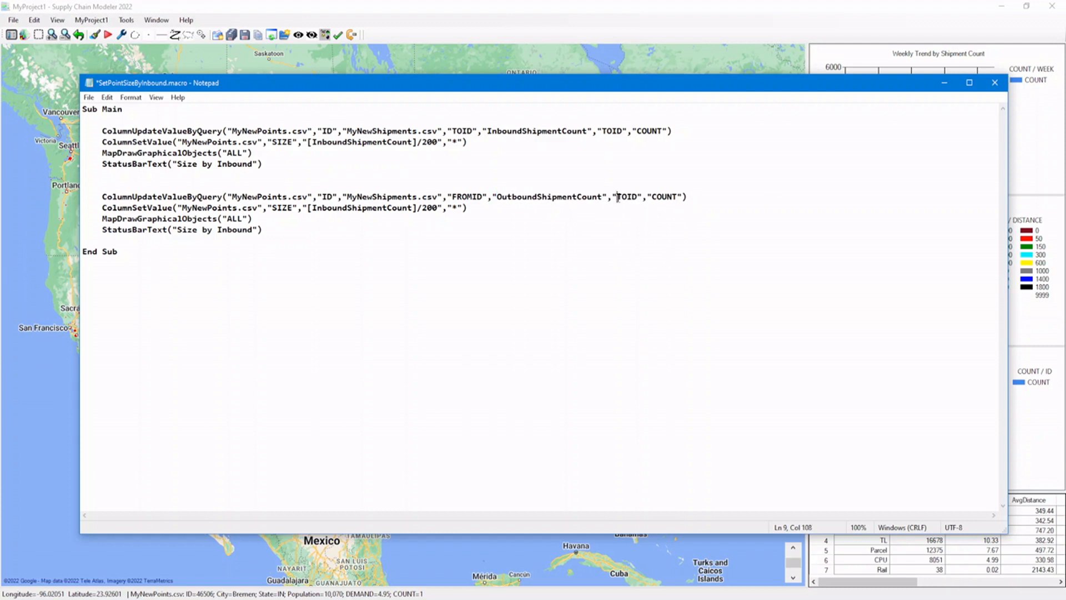
pyautogui.hotkey('shift', 'Right')
pyautogui.hotkey('shift', 'Right')
pyautogui.write('FROM')
# Set the size expression in the duplicated ColumnSetValue statement to [OutboundShipmentCount]/5000.
pyautogui.click(312, 208)
pyautogui.hotkey('shift', 'Right')
pyautogui.hotkey('shift', 'Right')
pyautogui.write('Out')
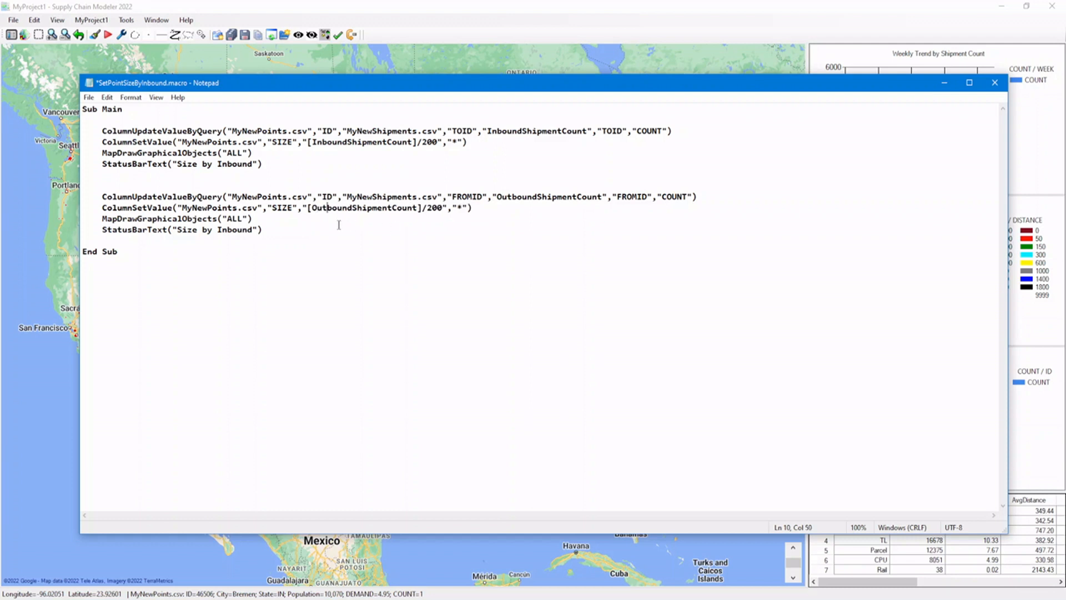
pyautogui.click(426, 207)
pyautogui.hotkey('shift', 'Right')
pyautogui.write('50')
# Change the text of the duplicated StatusBarText statement to "Size by Outbound".
pyautogui.click(217, 229)
pyautogui.hotkey('shift', 'Right')
pyautogui.hotkey('shift', 'Right')
pyautogui.write('Out')
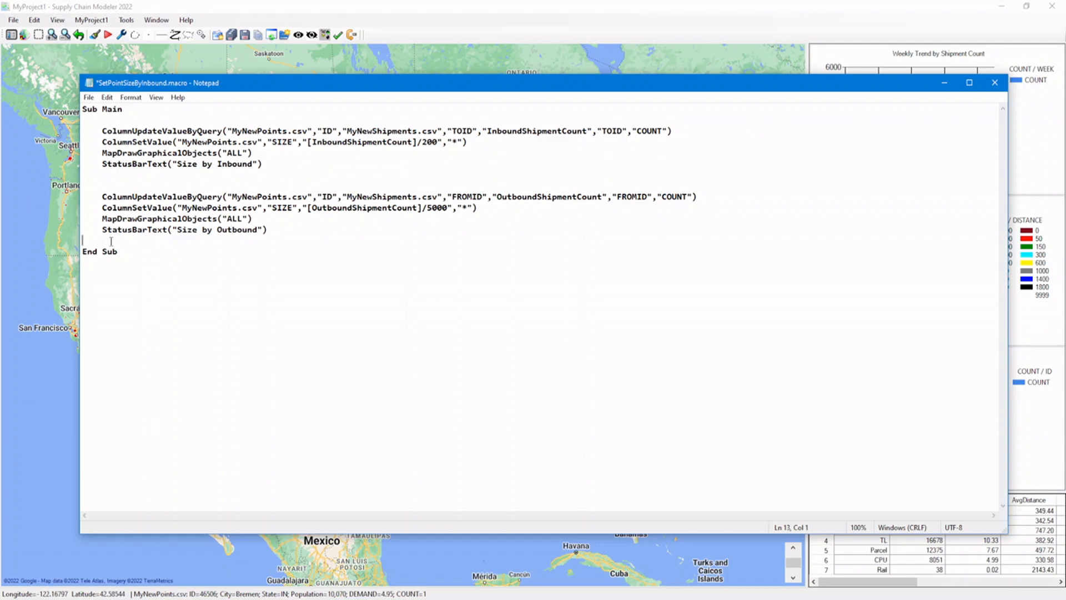
# Insert the line If MACROARGUMENTS="Inbound" Then above the inbound statement block.
pyautogui.click(116, 121)
pyautogui.press('Return')
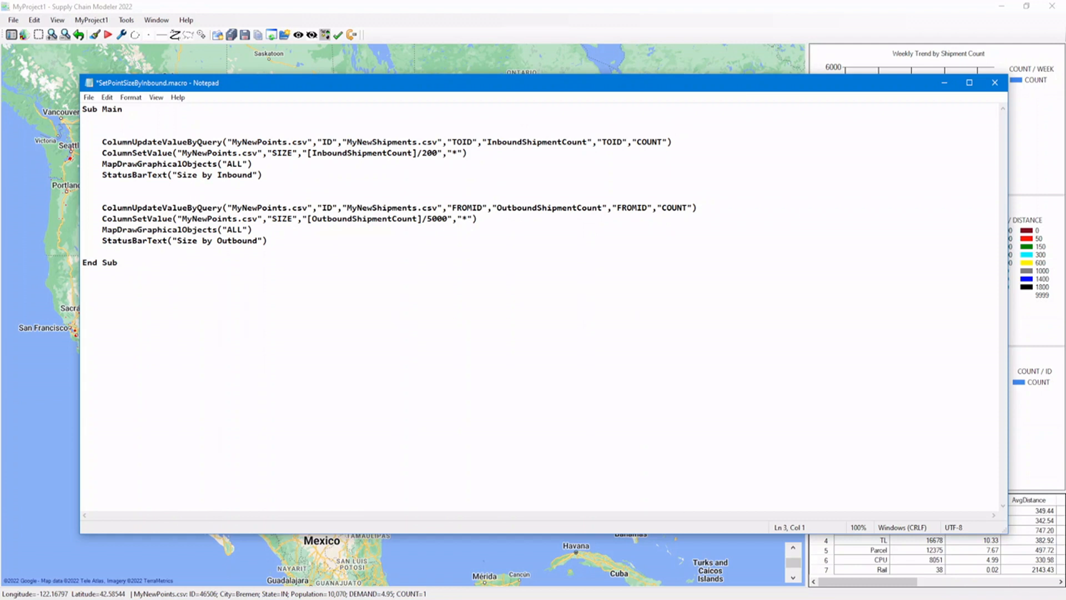
pyautogui.write('If ')
pyautogui.write('MACROA')
pyautogui.write('RGUMENT')
pyautogui.write('S')
pyautogui.write('=""')
pyautogui.write('Inbound')
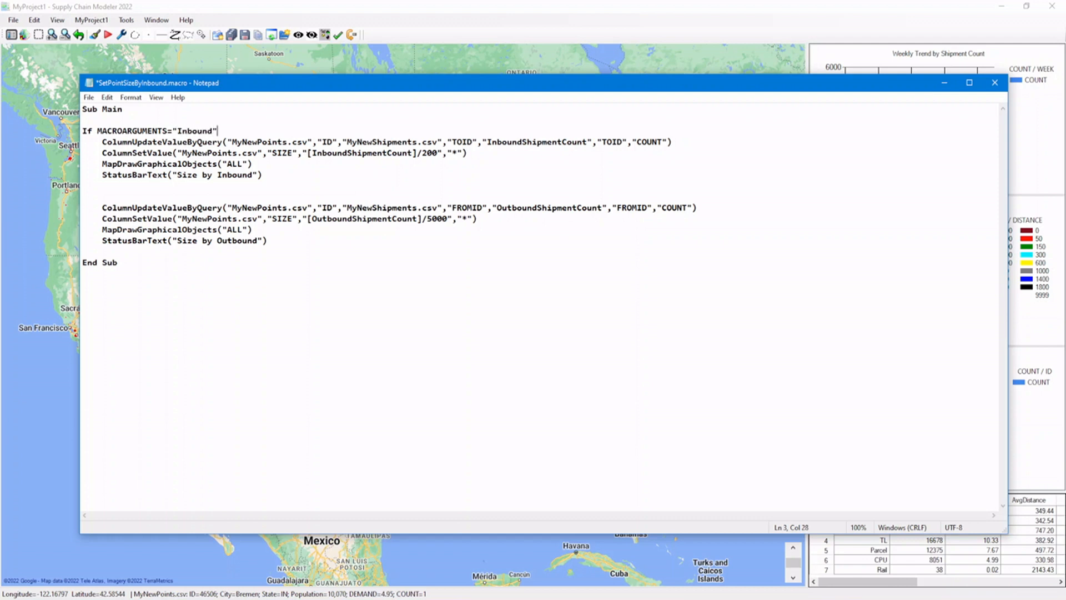
pyautogui.write(' Then')
pyautogui.write('Else')
# Complete the condition with Else above the outbound block and End If below it, leaving a blank line before End Sub.
pyautogui.click(100, 251)
pyautogui.write('End If')
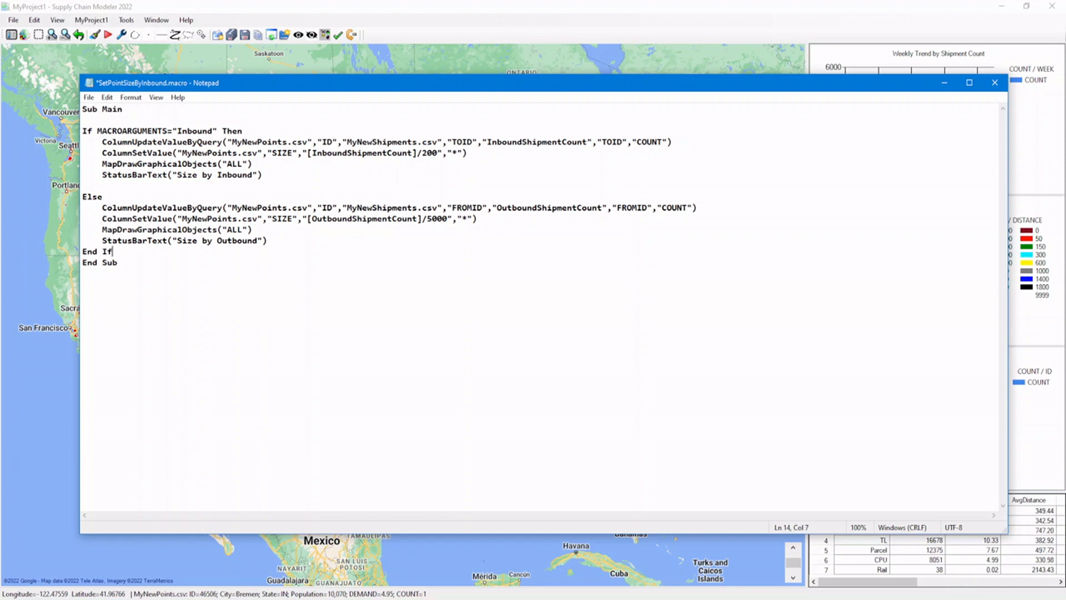
pyautogui.press('Return')
# Add blank lines below the If and Else lines and above End If, and review the inbound and outbound statement blocks.
pyautogui.click(97, 142)
pyautogui.press('Down')
pyautogui.press('Down')
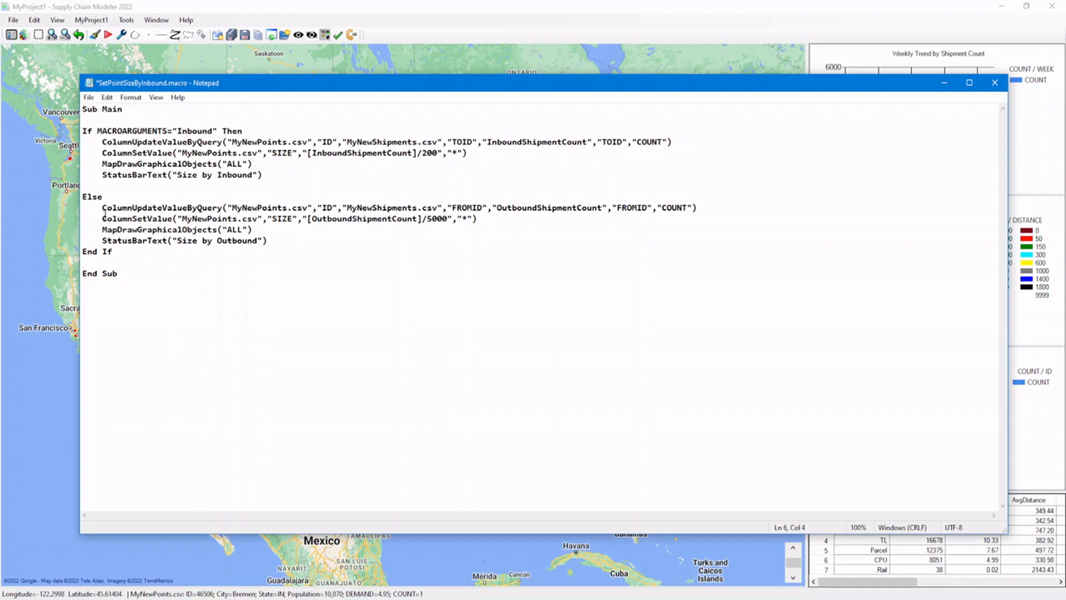
pyautogui.click(102, 210)
pyautogui.click(98, 229)
pyautogui.click(258, 133)
pyautogui.press('Return')
pyautogui.click(288, 250)
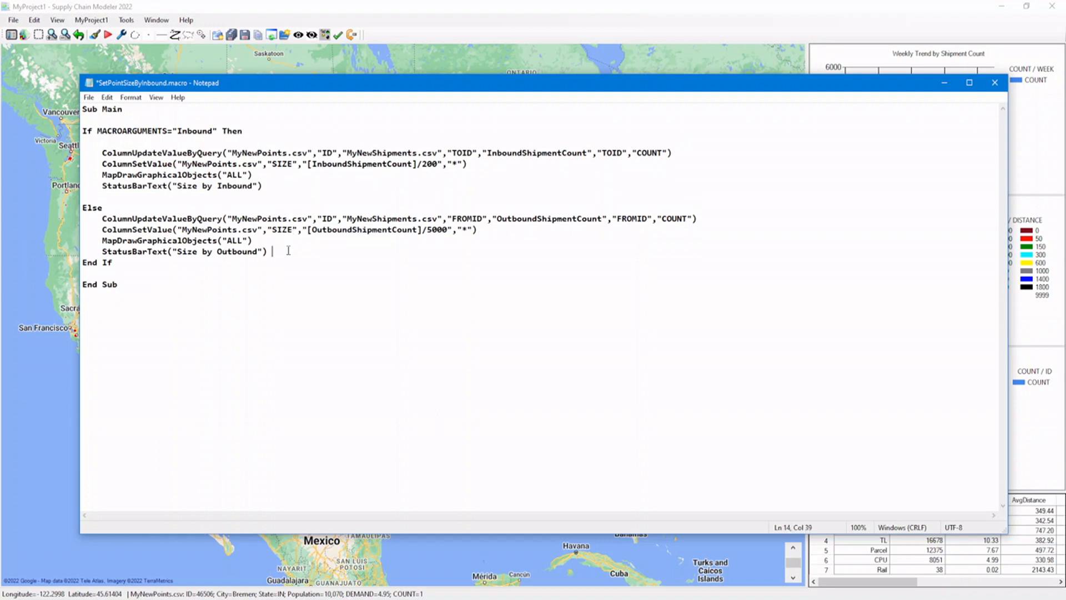
pyautogui.press('Return')
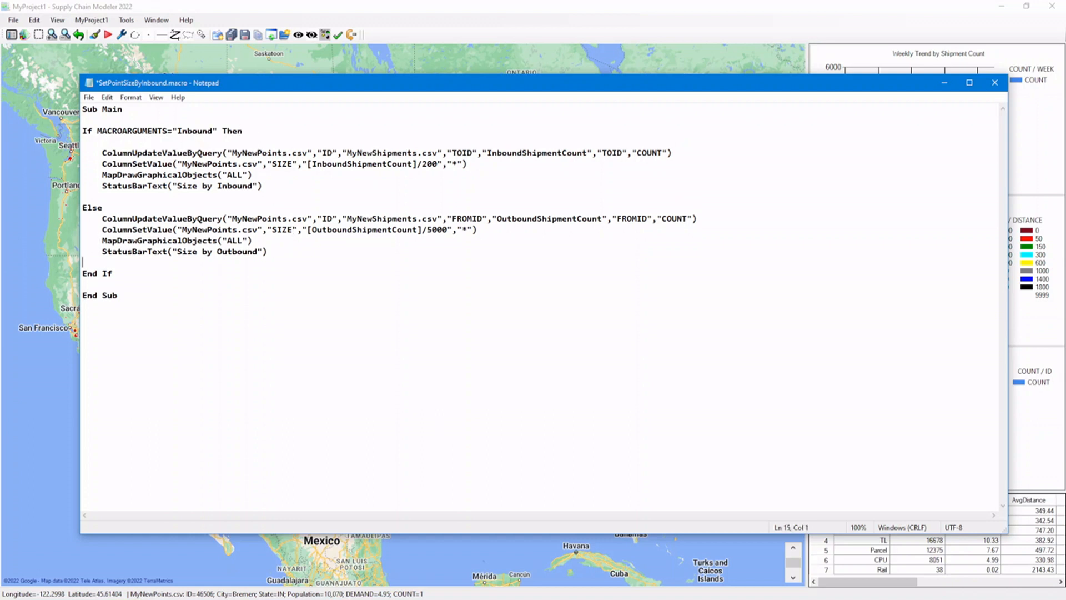
pyautogui.click(237, 209)
pyautogui.press('Return')
pyautogui.click(193, 130)
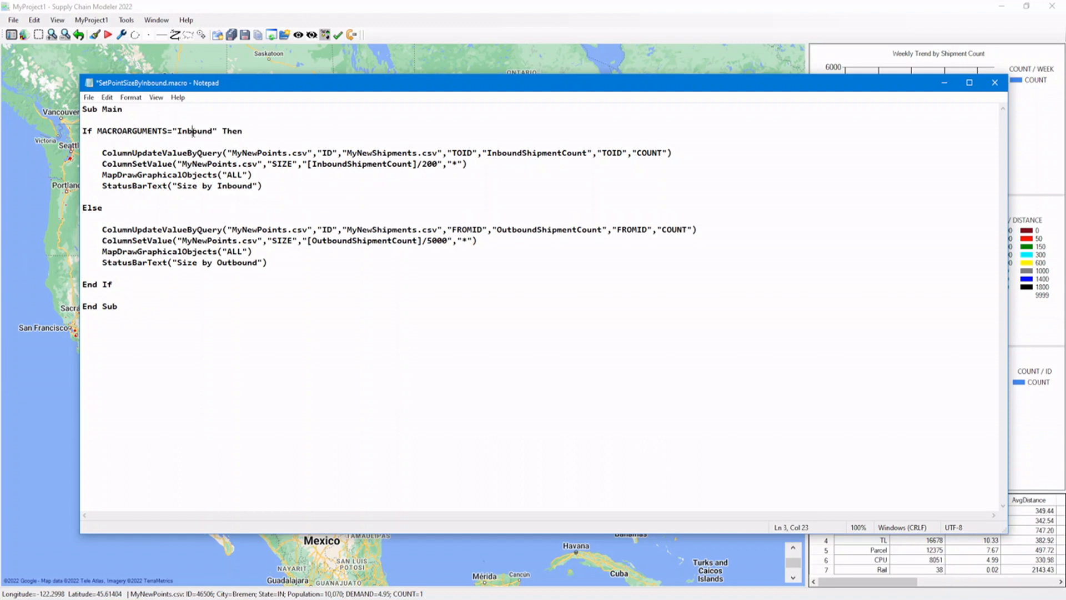
pyautogui.moveTo(83, 152); pyautogui.dragTo(266, 186)
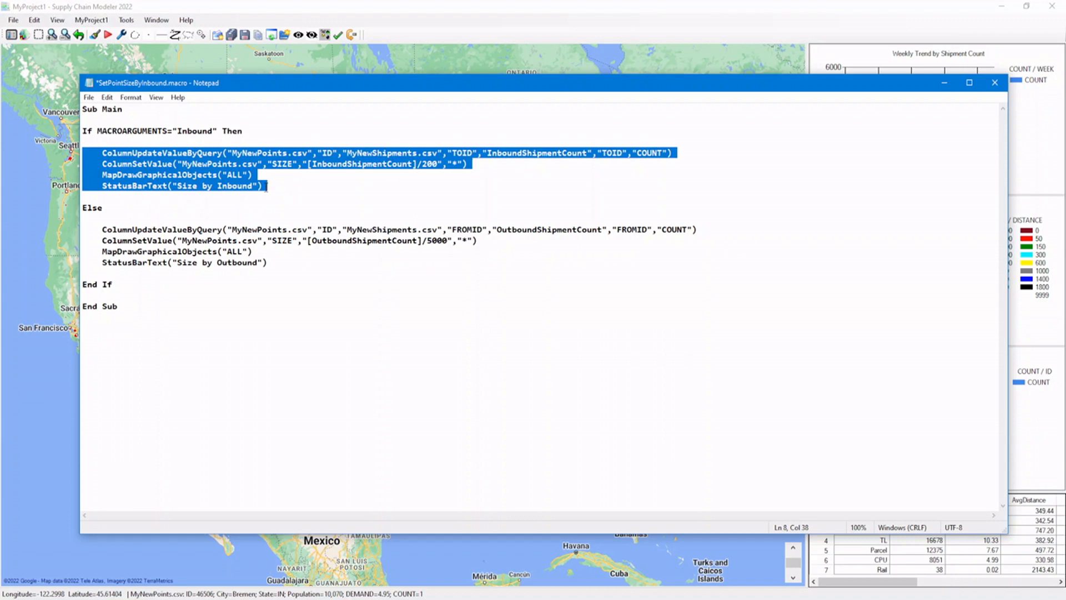
pyautogui.moveTo(84, 229); pyautogui.dragTo(270, 264)
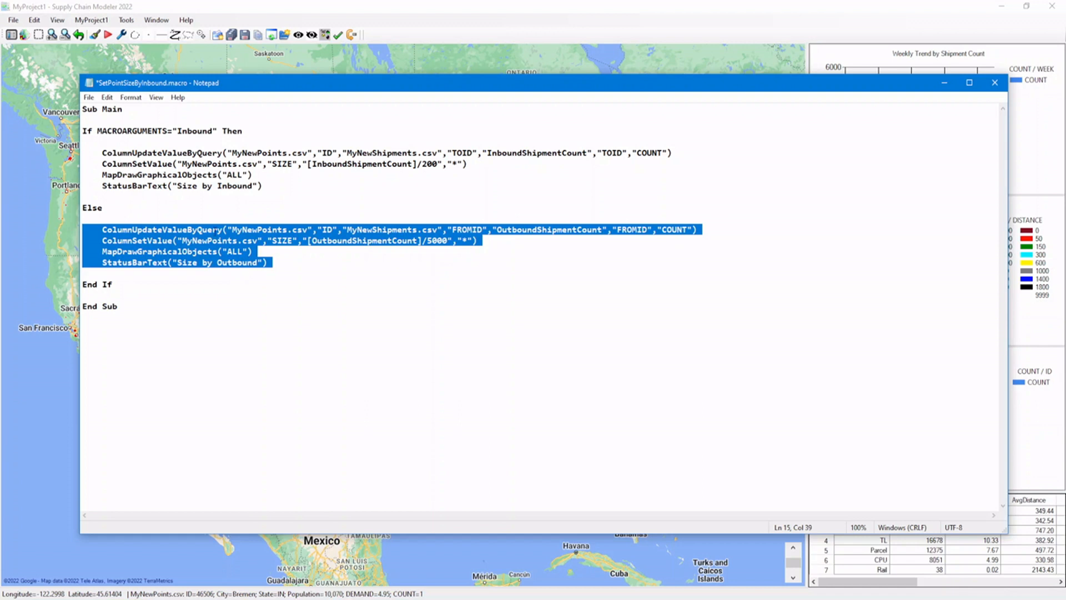
# Save a copy of the macro in the MyUSAProject1 folder as SetPointSizeByMacroArguments.macro.
pyautogui.click(88, 97)
pyautogui.click(106, 162)
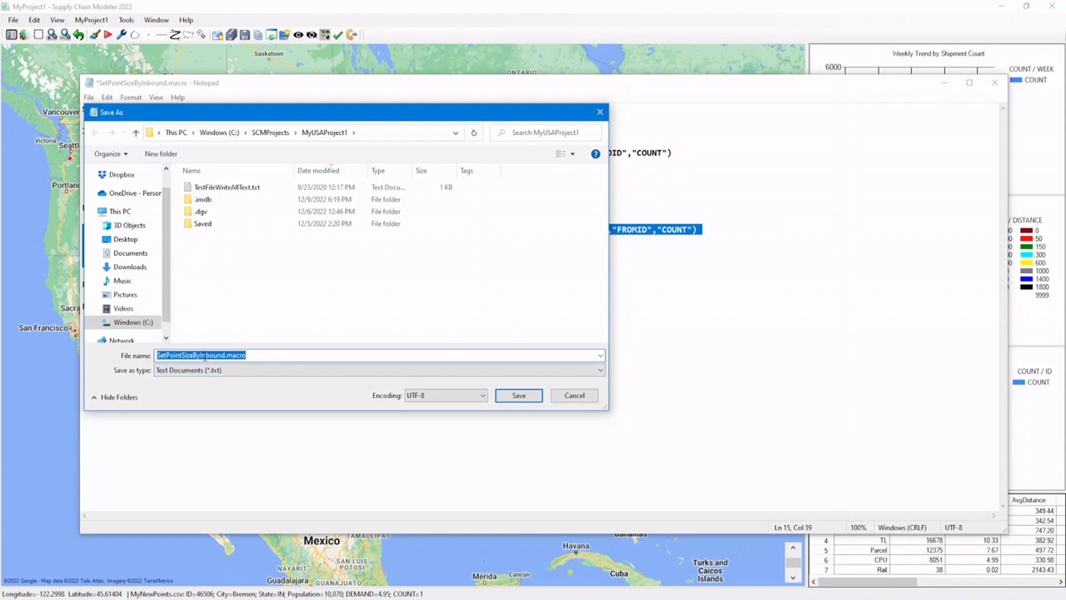
pyautogui.click(202, 355)
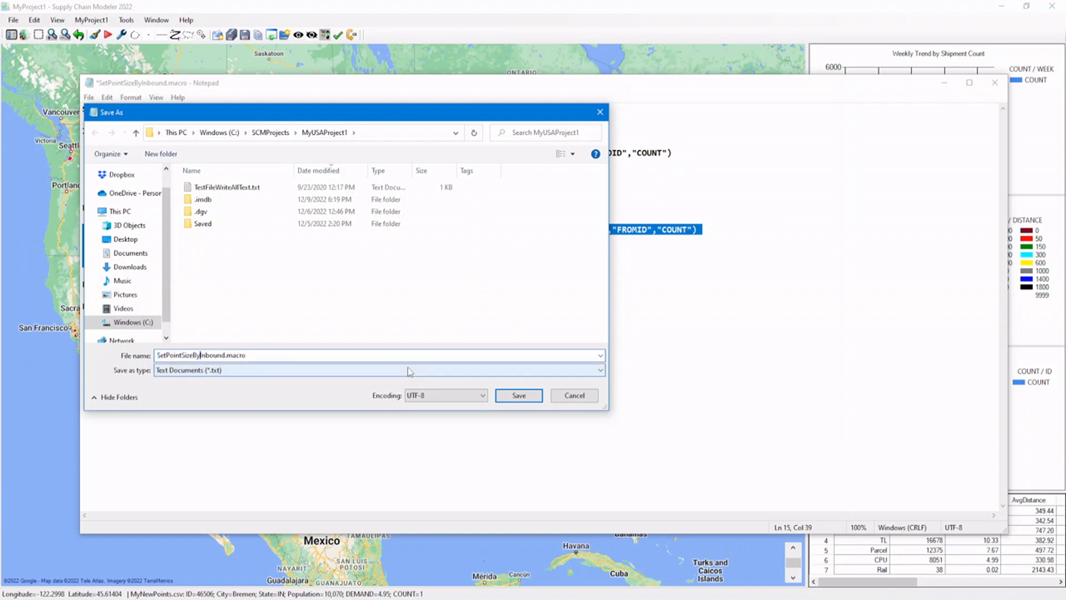
pyautogui.hotkey('shift', 'Right')
pyautogui.hotkey('shift', 'Right')
pyautogui.hotkey('shift', 'Right')
pyautogui.hotkey('shift', 'Right')
pyautogui.hotkey('shift', 'Right')
pyautogui.hotkey('shift', 'Right')
pyautogui.hotkey('shift', 'Right')
pyautogui.write('Macro')
pyautogui.press('BackSpace')
pyautogui.press('BackSpace')
pyautogui.write('croArguments')
pyautogui.click(519, 396)
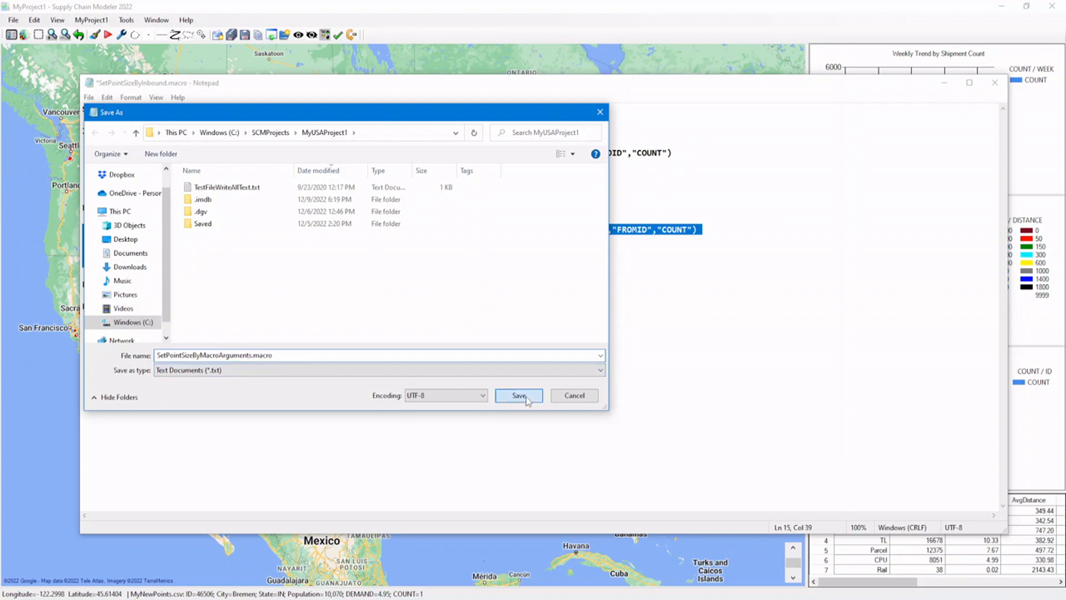
pyautogui.click(235, 131)
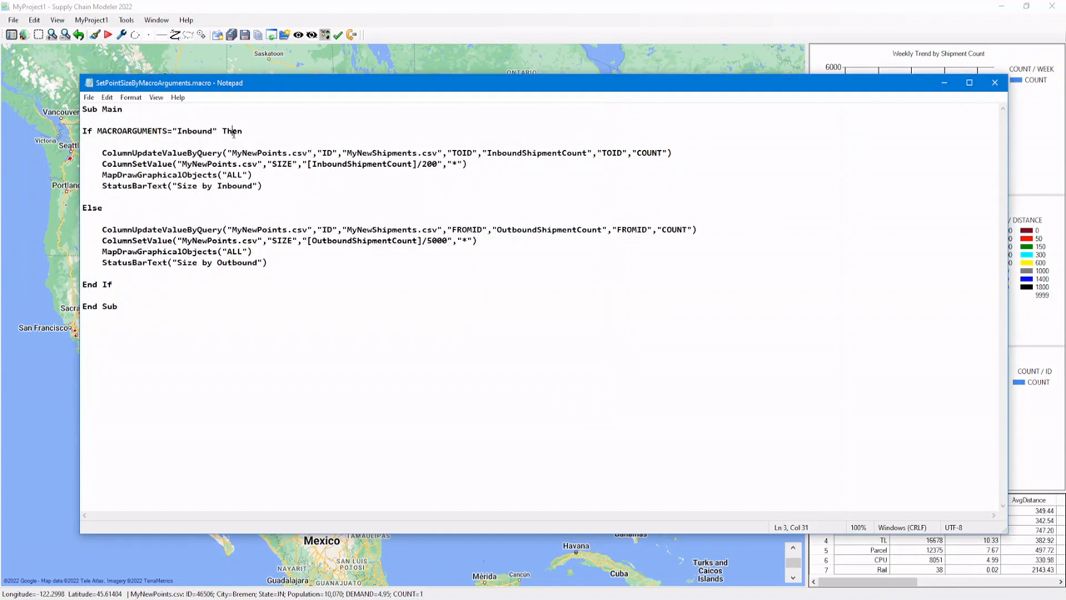
# Switch to Supply Chain Modeler and run SetPointSizeByMacroArguments.macro with the argument Inbound.
pyautogui.click(108, 35)
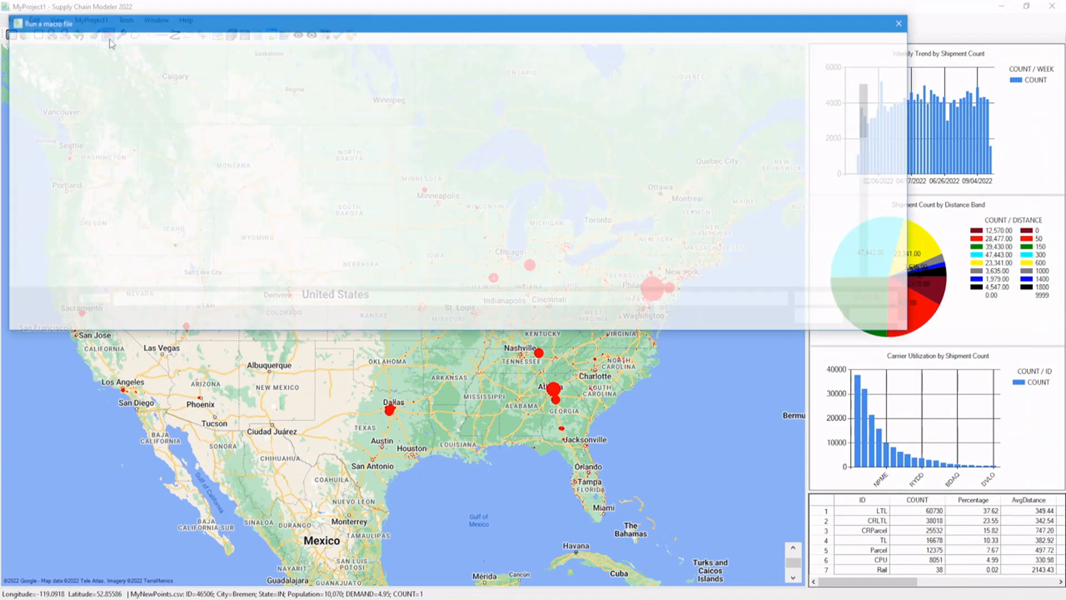
pyautogui.click(190, 101)
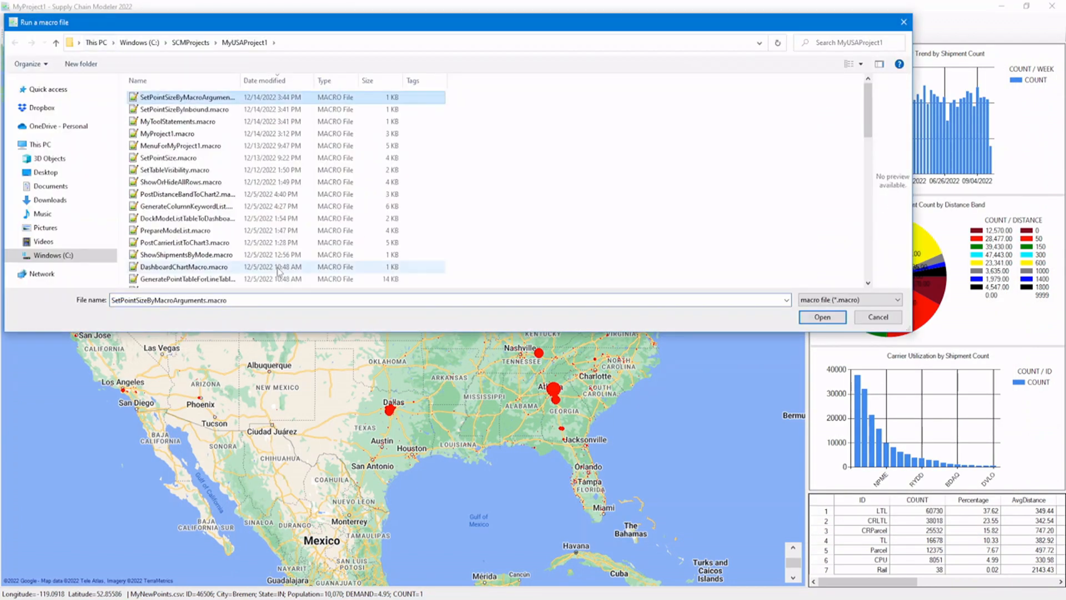
pyautogui.click(245, 301)
pyautogui.click(245, 300)
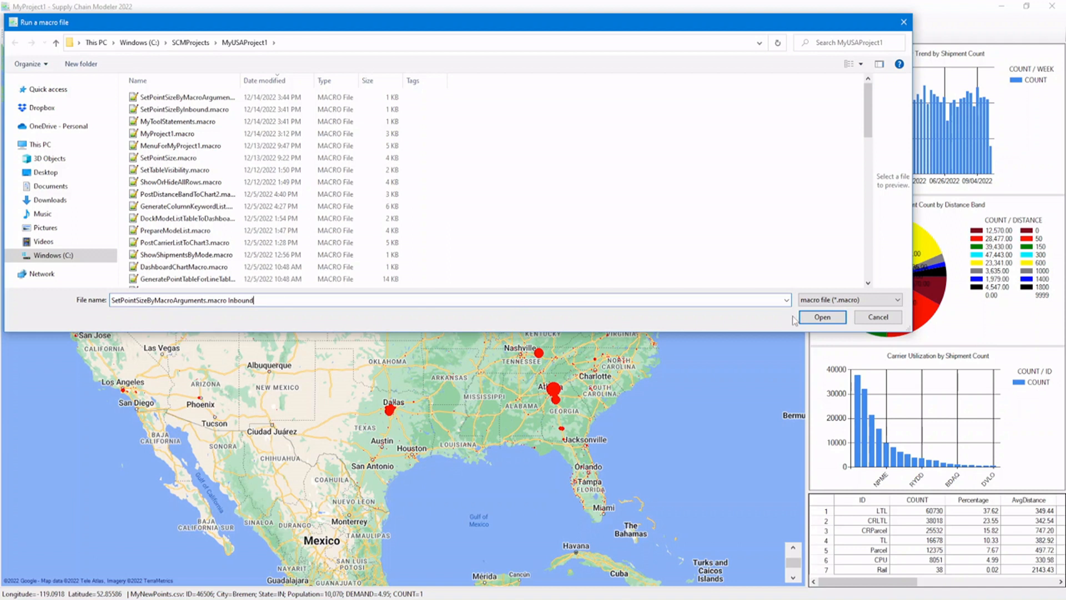
pyautogui.click(806, 319)
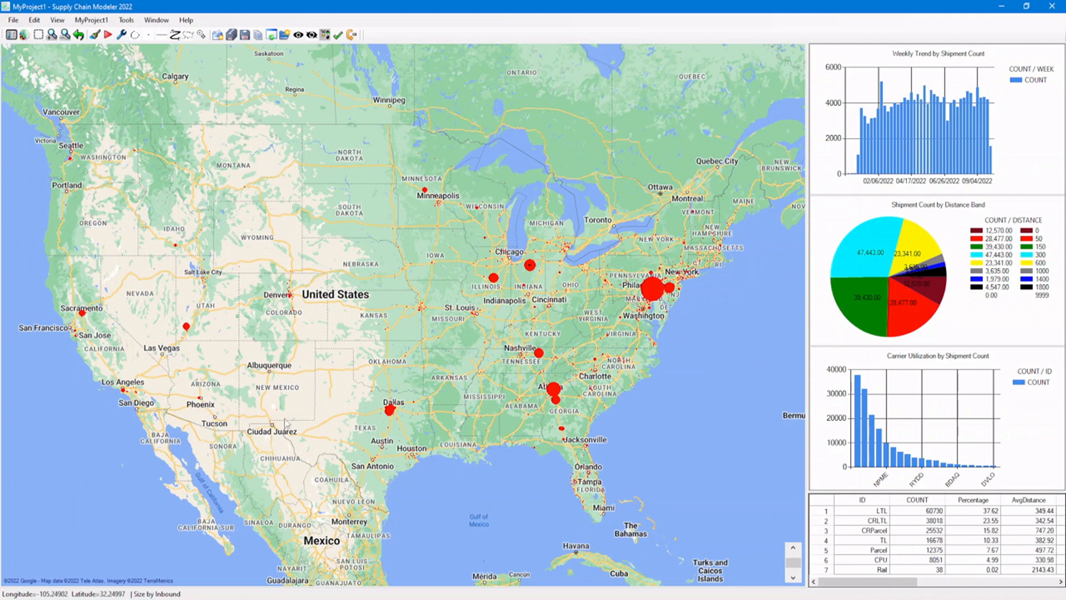
# Run SetPointSizeByMacroArguments.macro with the argument Outbound.
pyautogui.click(107, 36)
pyautogui.click(191, 99)
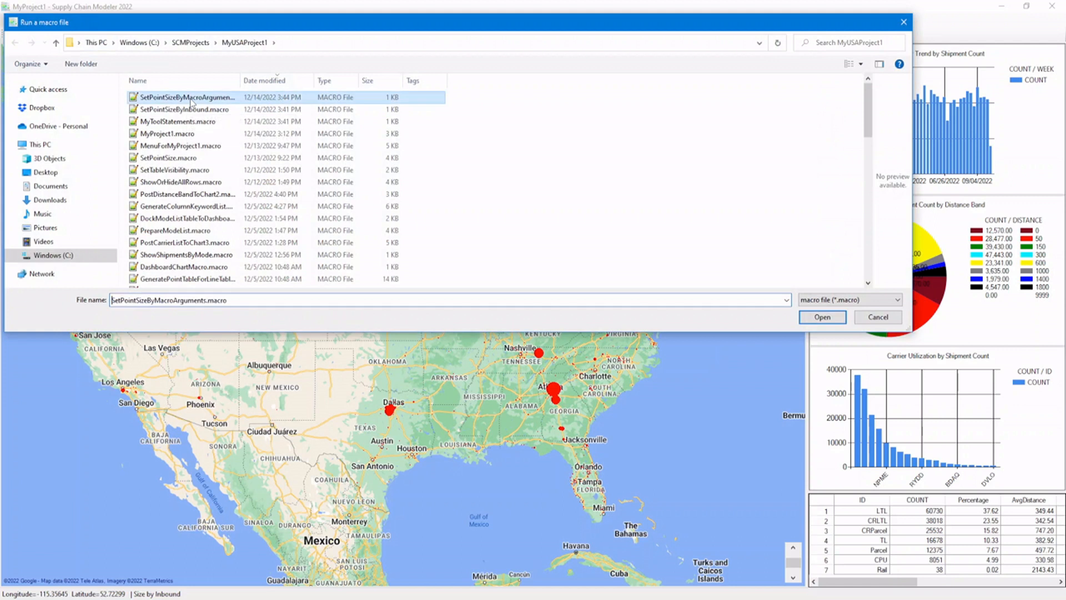
pyautogui.click(243, 298)
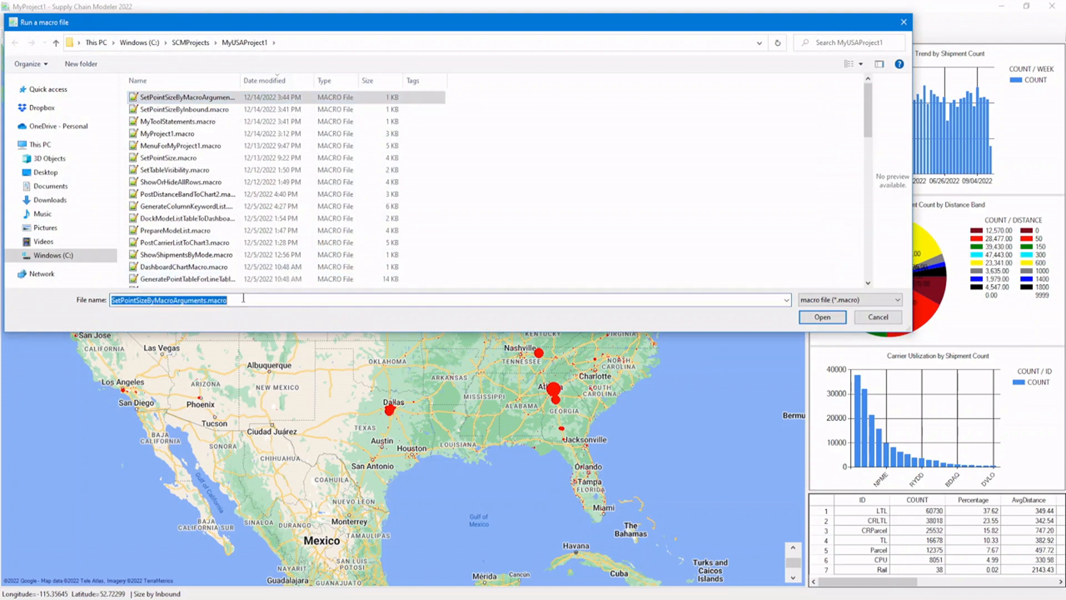
pyautogui.click(276, 298)
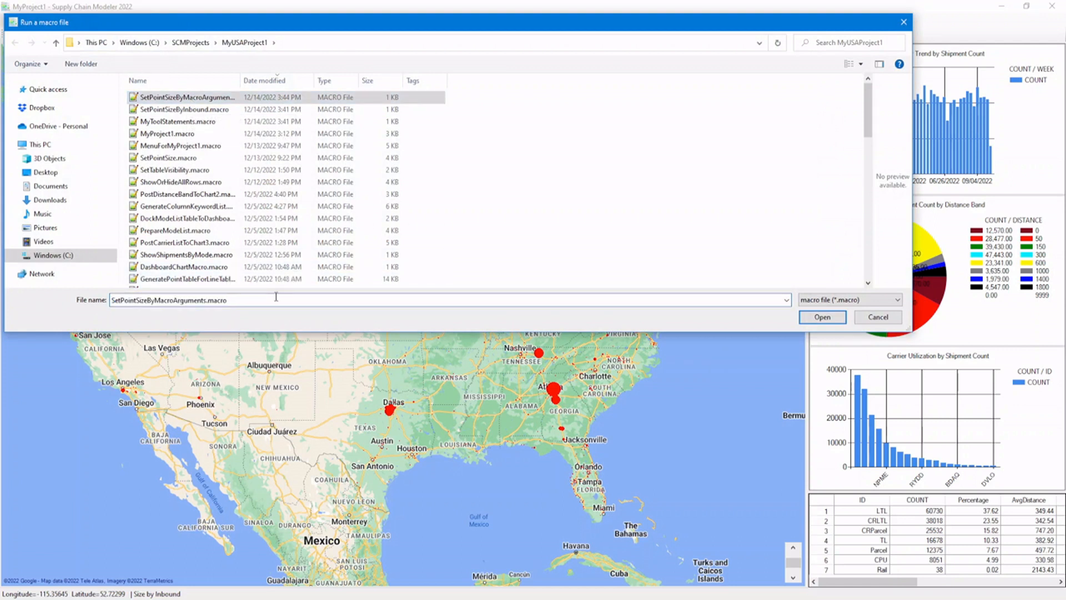
pyautogui.write('Outbound')
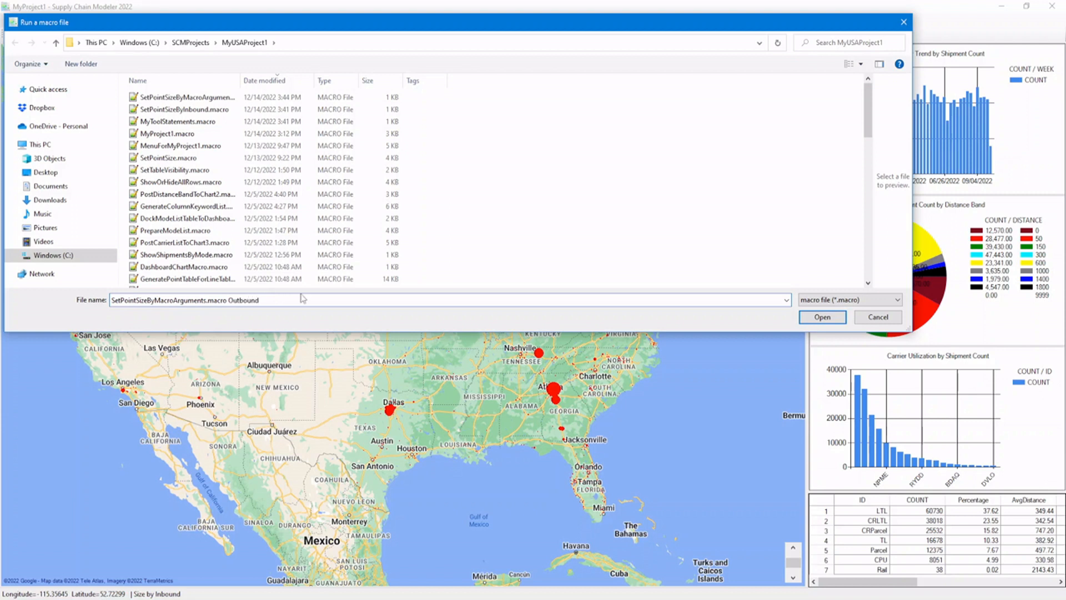
pyautogui.click(814, 324)
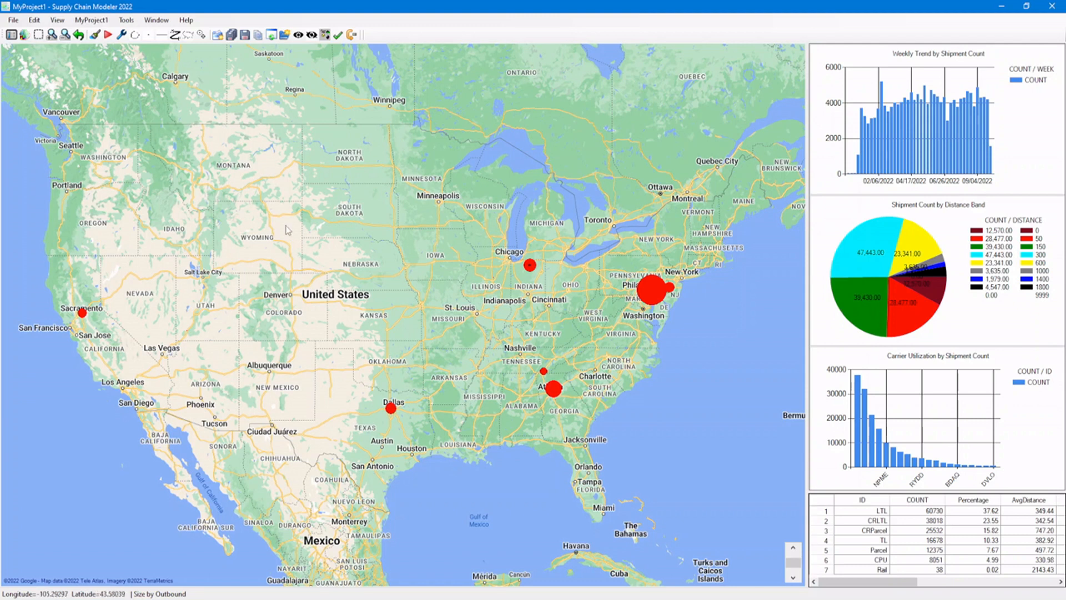
# Open MyNewPoints.csv in the Project/Table Navigator and examine its SIZE, inbound and outbound shipment count columns.
pyautogui.click(11, 35)
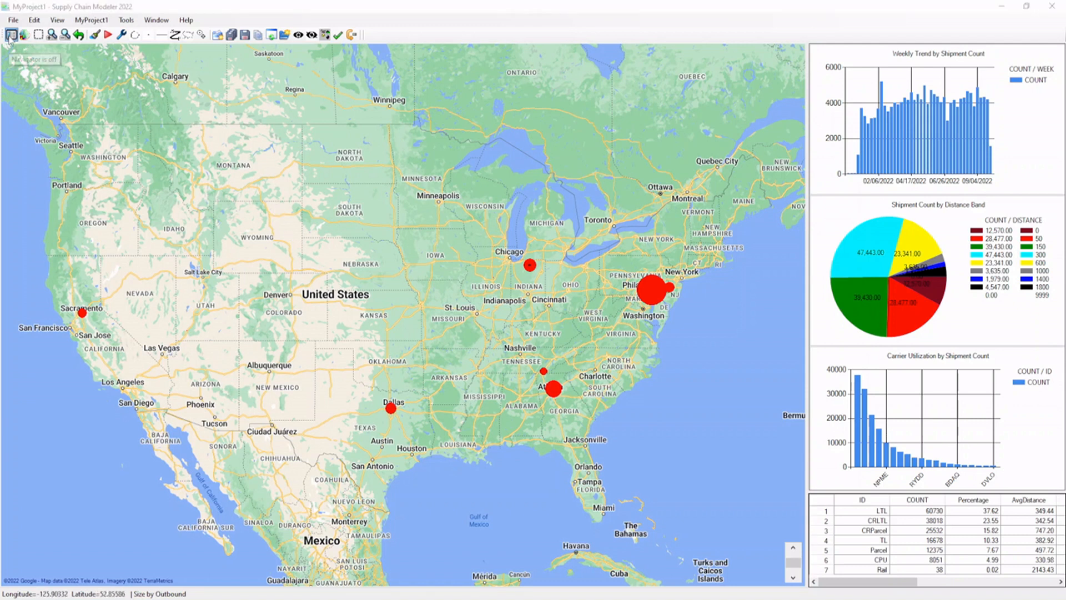
pyautogui.doubleClick(57, 81)
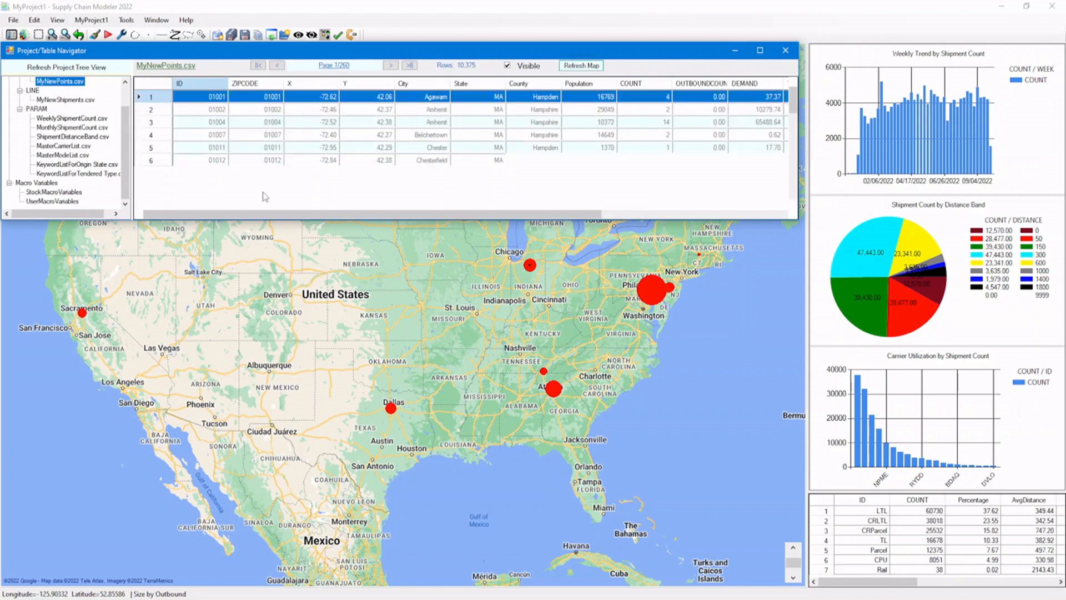
pyautogui.moveTo(445, 222); pyautogui.dragTo(558, 227)
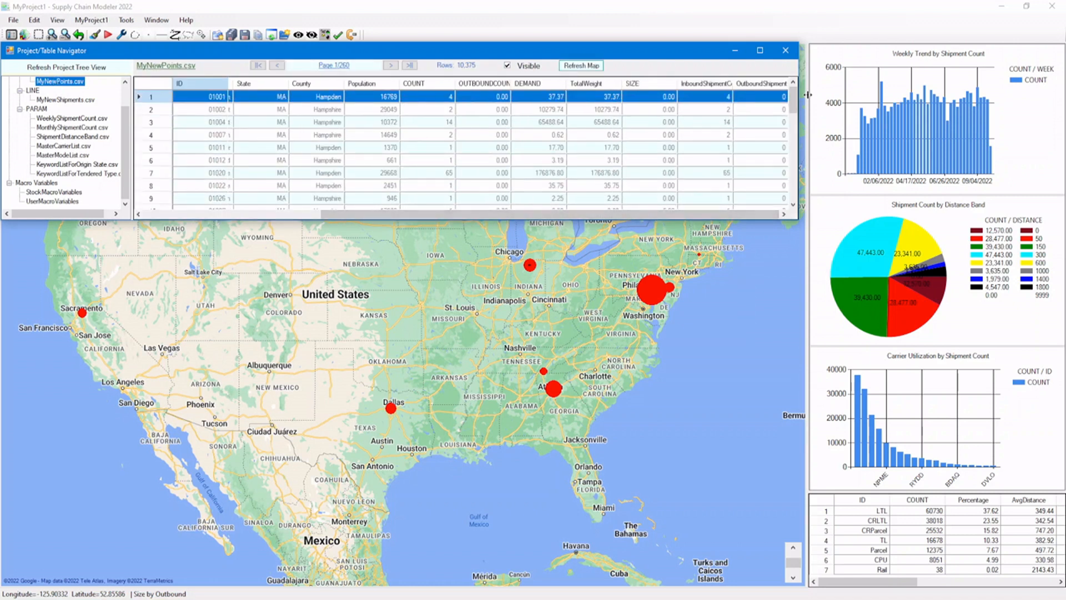
# Compare the inbound and outbound shipment count columns in MyNewPoints.csv, then close the Project/Table Navigator.
pyautogui.click(682, 100)
pyautogui.click(746, 102)
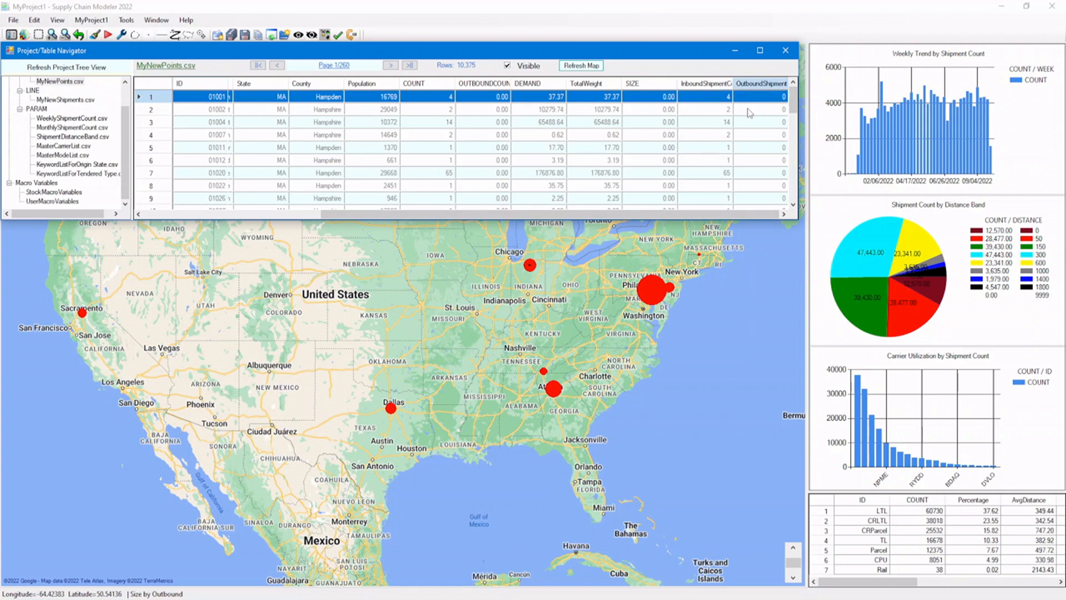
pyautogui.click(748, 111)
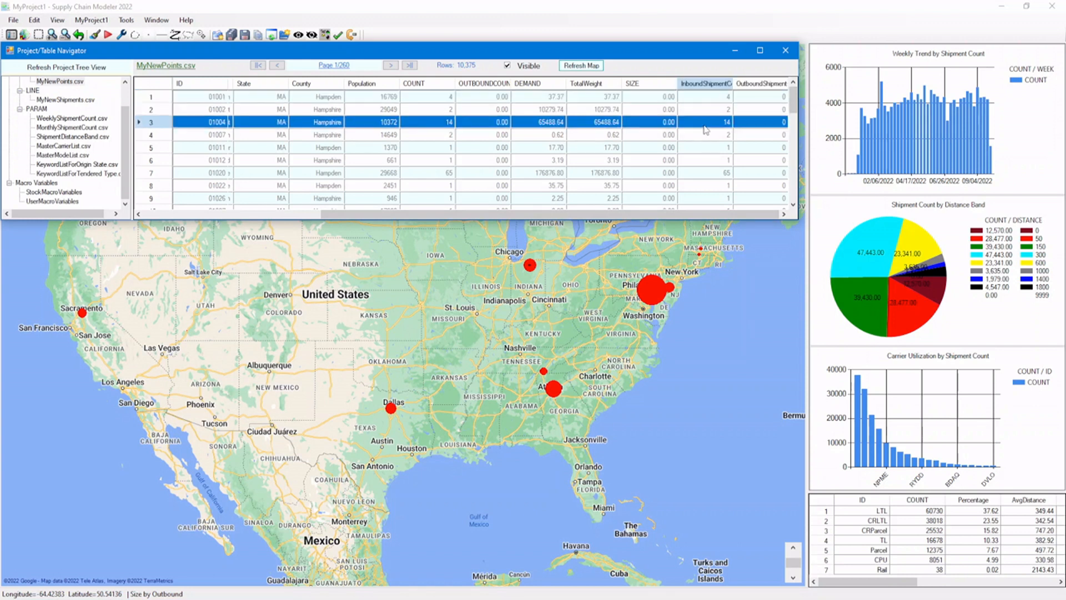
pyautogui.click(785, 50)
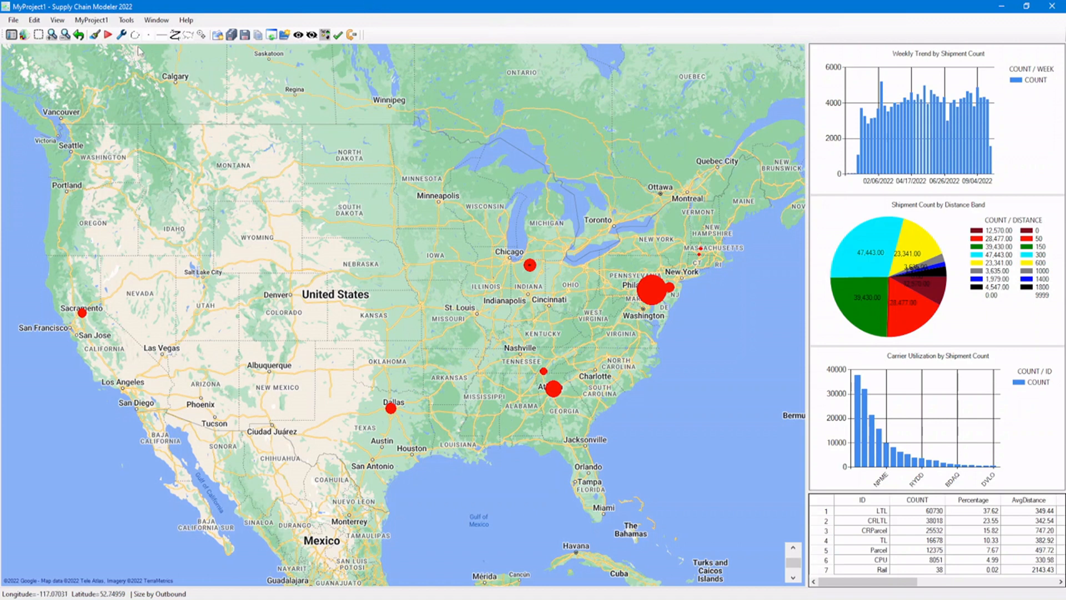
# Run SetPointSizeByMacroArguments.macro again with the argument Inbound to size the map points by inbound shipment count.
pyautogui.click(108, 34)
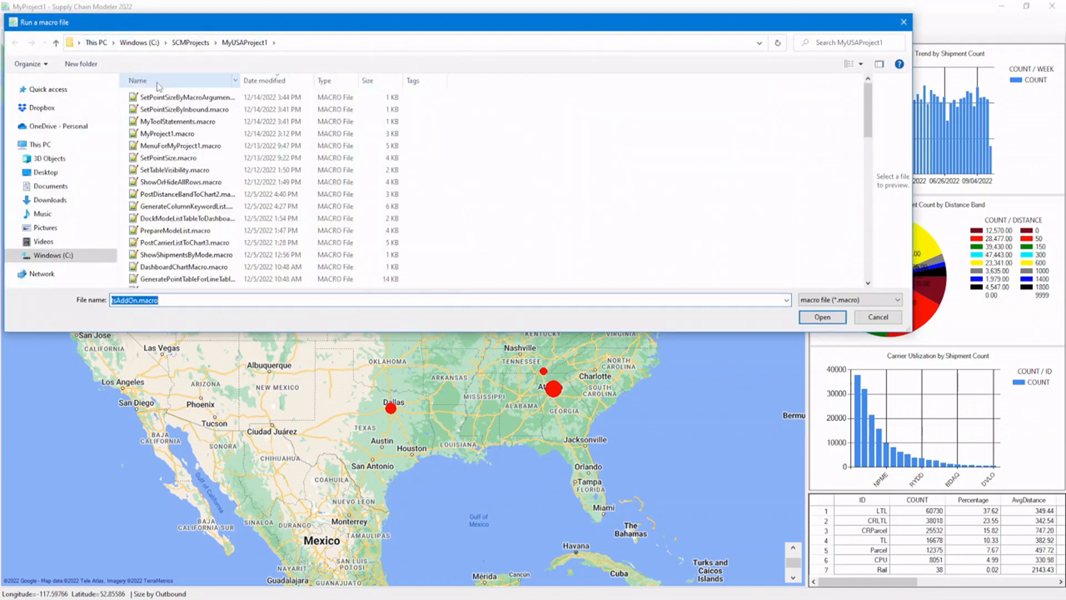
pyautogui.click(174, 99)
pyautogui.click(280, 299)
pyautogui.click(280, 299)
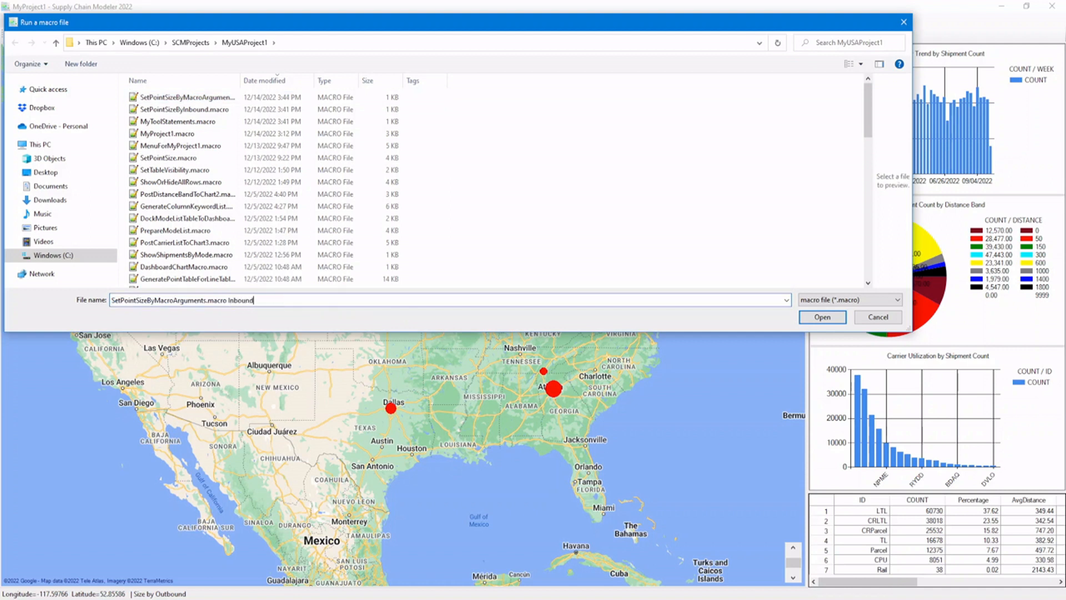
pyautogui.click(811, 318)
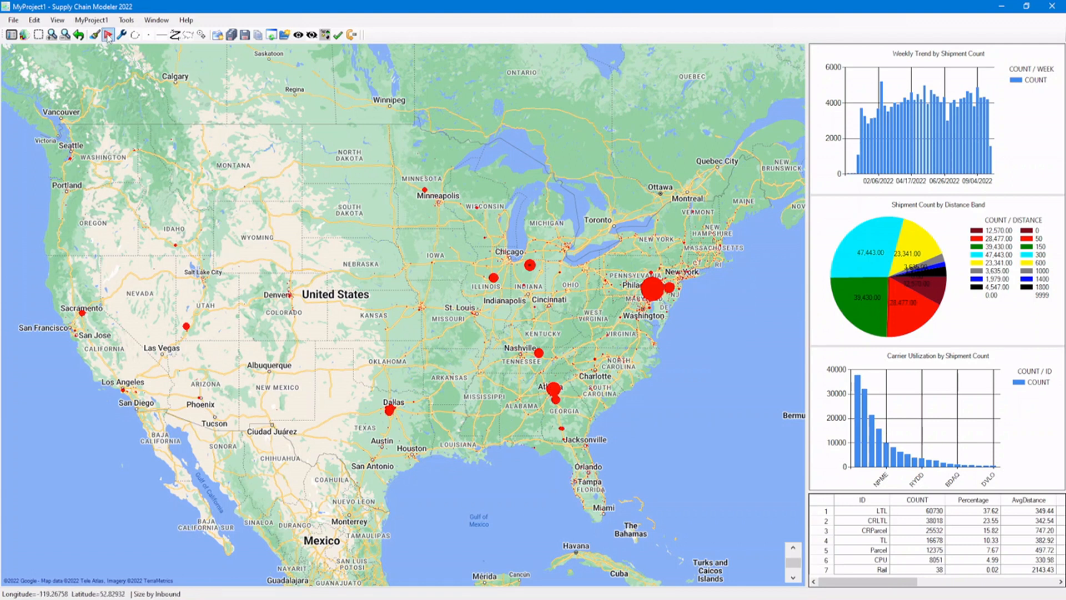
# Rerun SetPointSizeByMacroArguments.macro with the argument Outbound to size the map points by outbound shipment count.
pyautogui.click(108, 36)
pyautogui.click(178, 99)
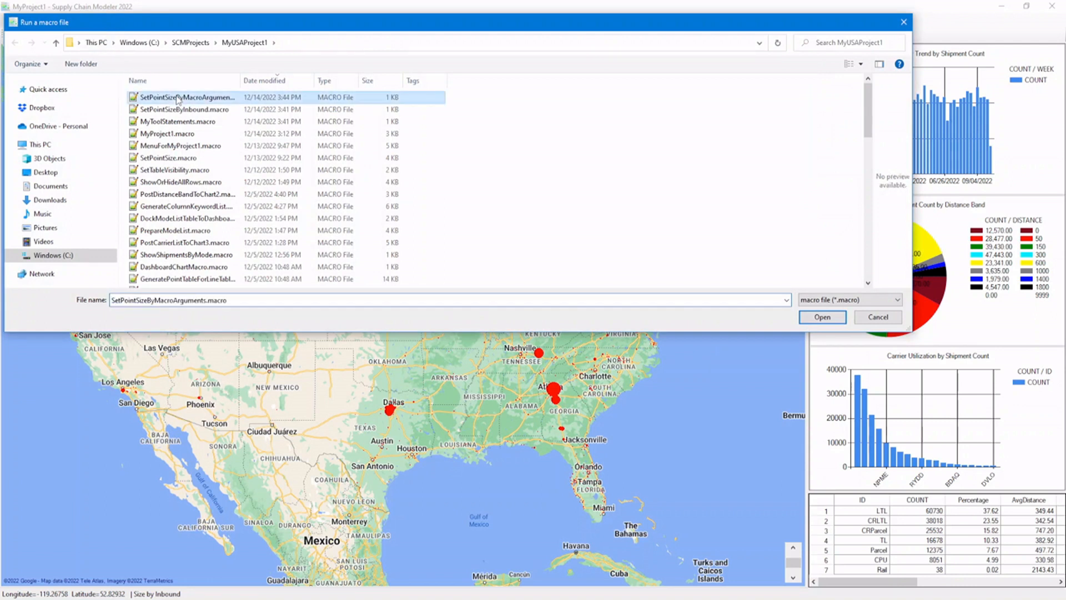
pyautogui.click(244, 301)
pyautogui.click(243, 301)
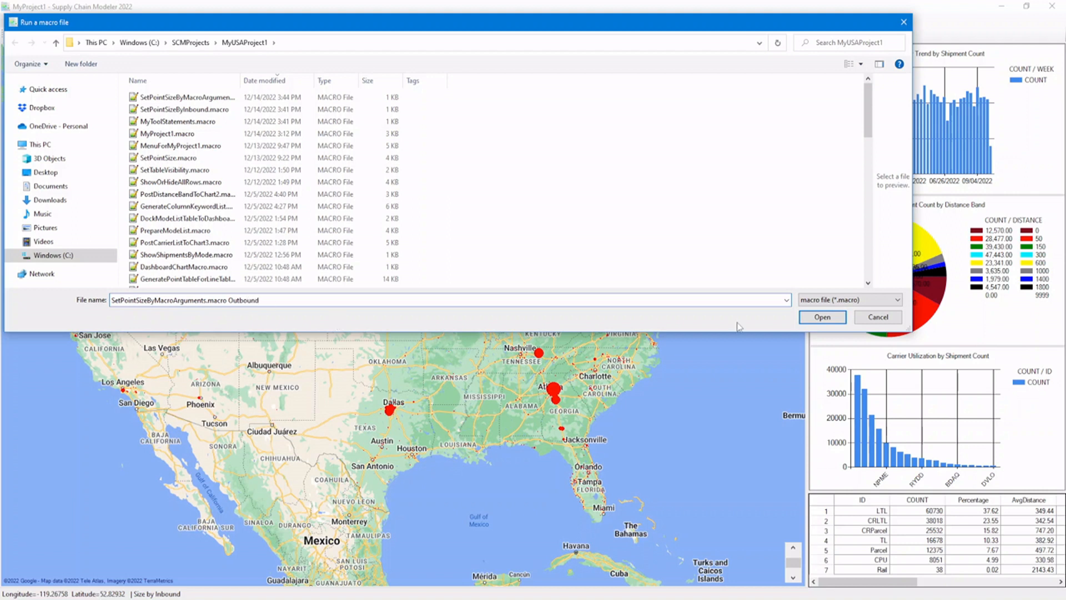
pyautogui.click(823, 317)
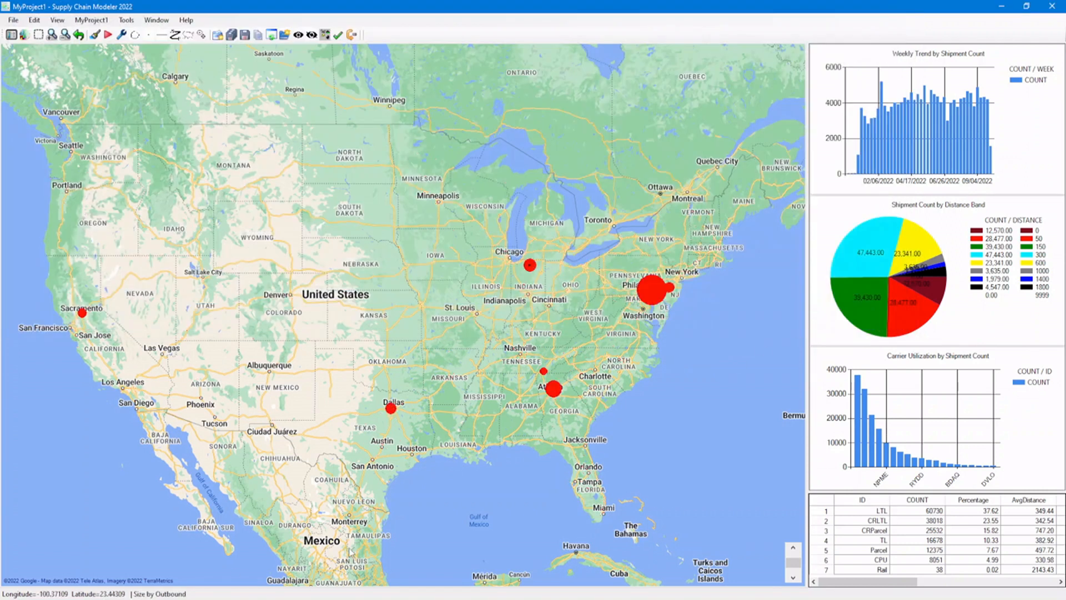
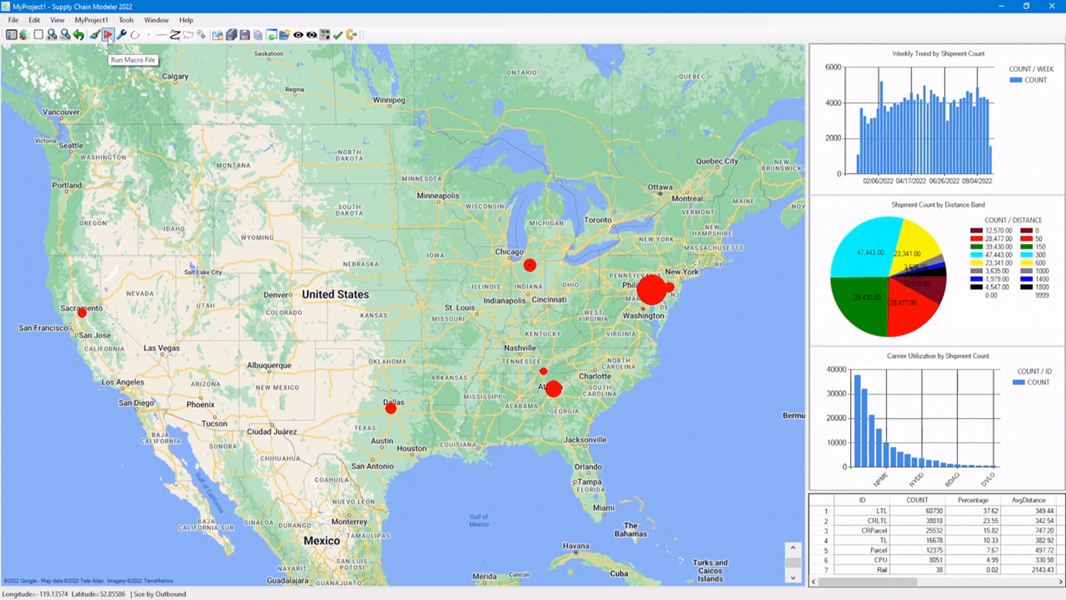
# Review the existing MyProject1 menu items, then choose the MenuItemSetup tool with the menu type PROJECTMENU.
pyautogui.click(91, 20)
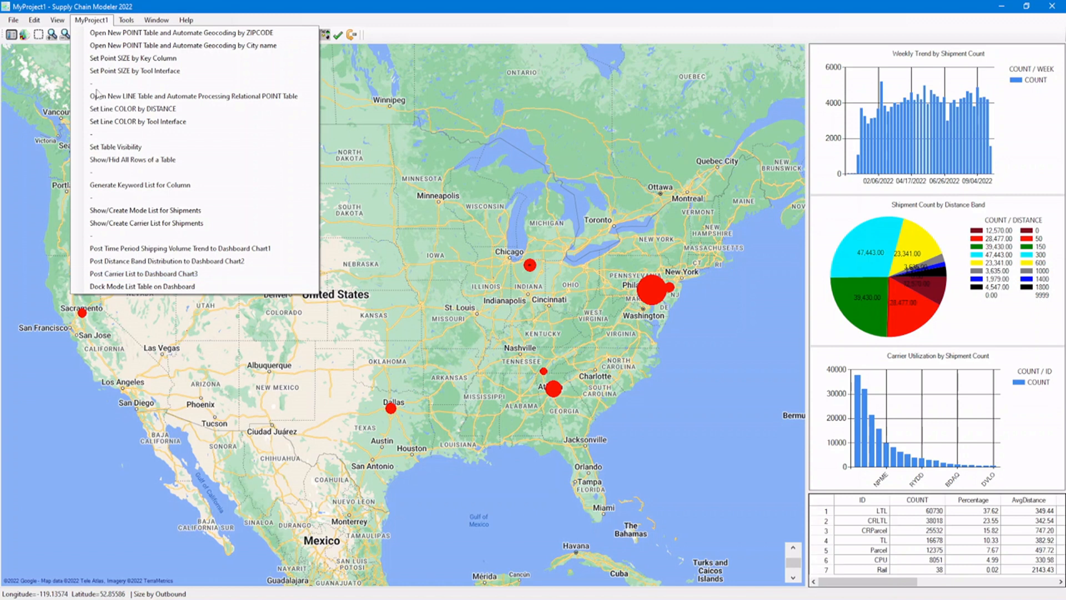
pyautogui.click(95, 20)
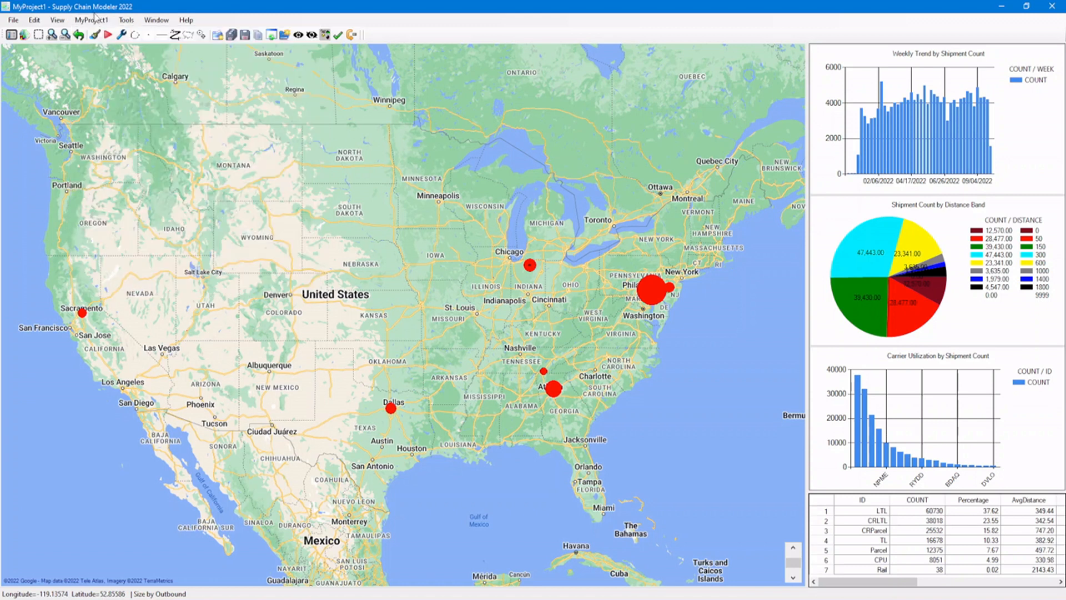
pyautogui.click(122, 36)
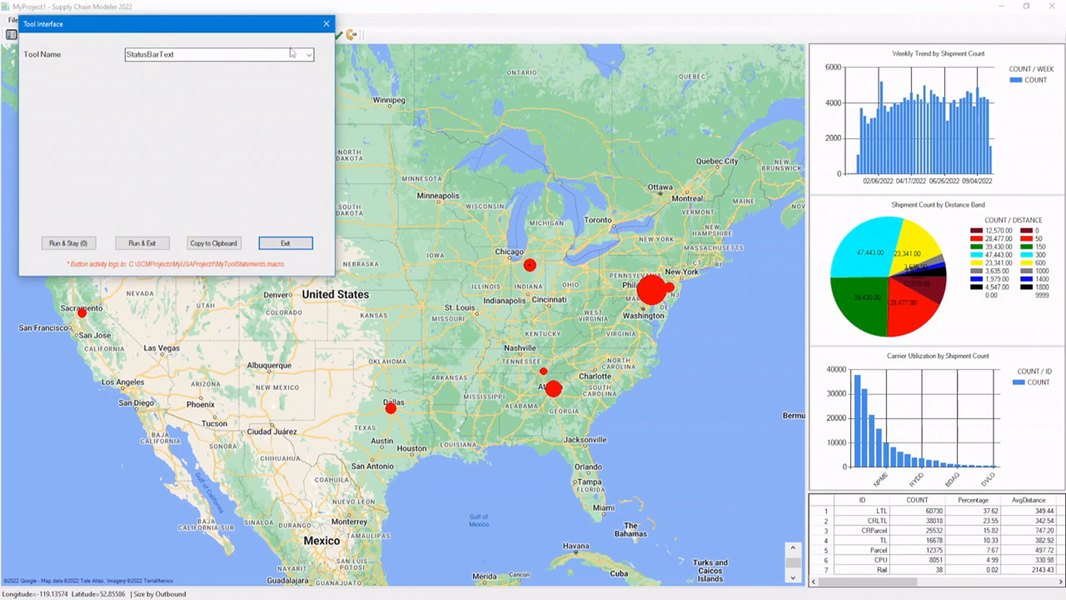
pyautogui.click(309, 55)
pyautogui.write('m')
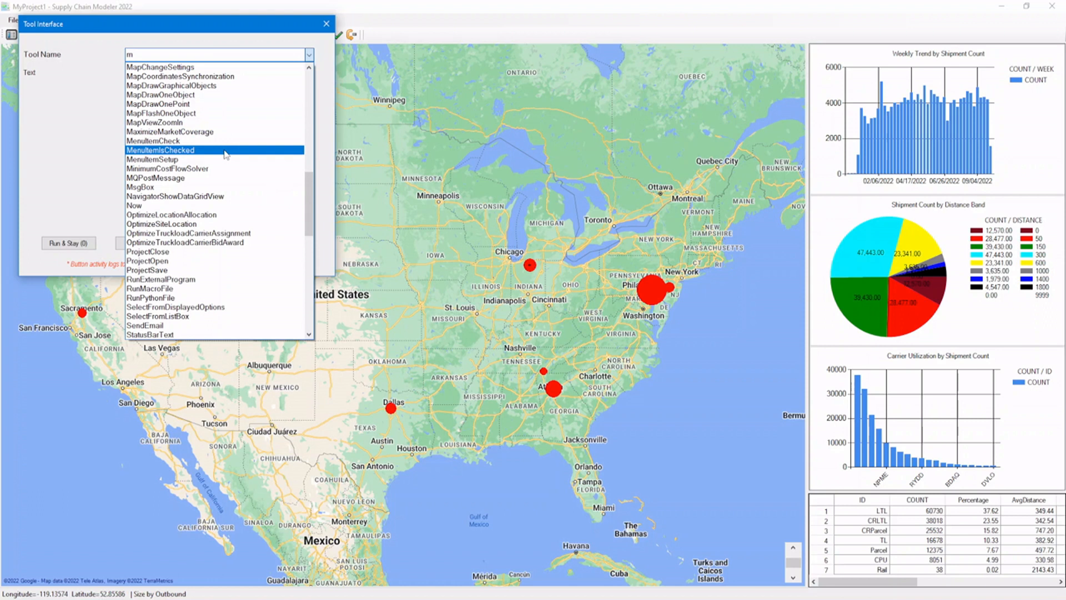
pyautogui.click(229, 161)
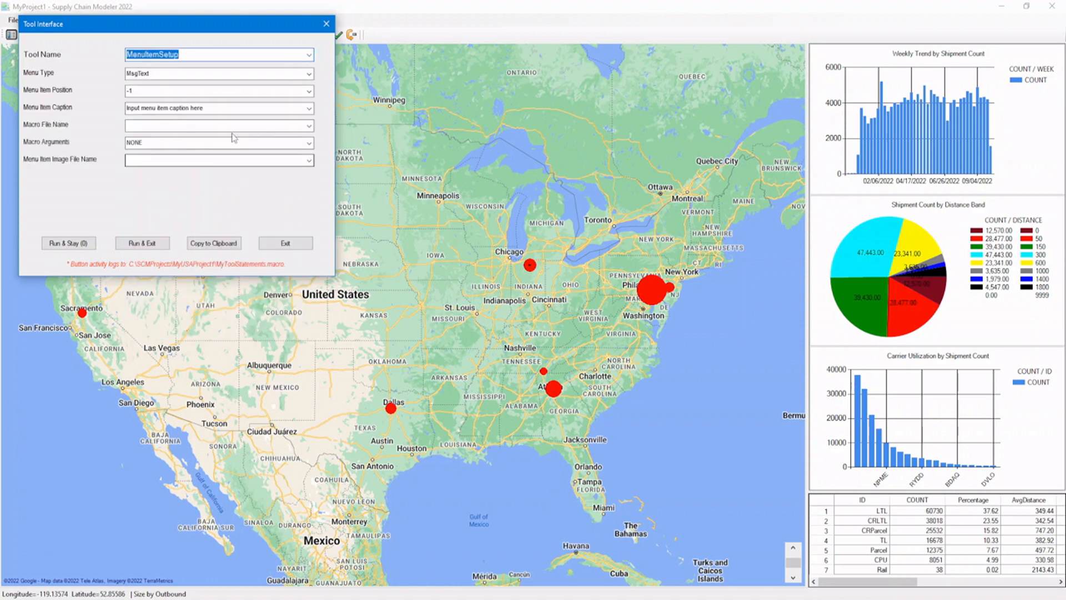
pyautogui.click(308, 73)
pyautogui.click(296, 93)
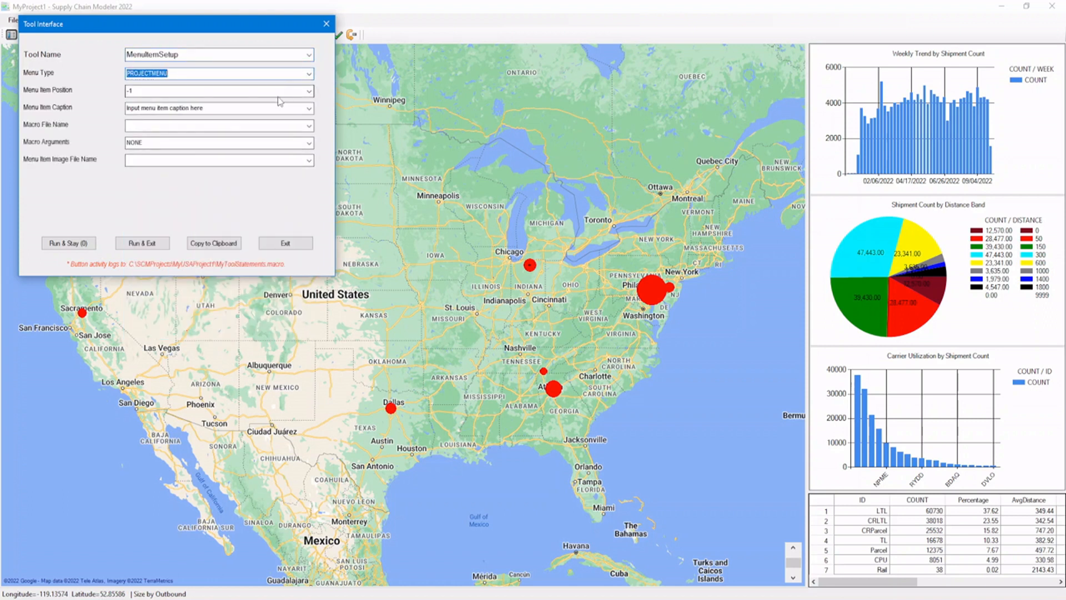
# Set the menu item position to 22 and its caption to "Set Point Size by Inbound".
pyautogui.click(279, 91)
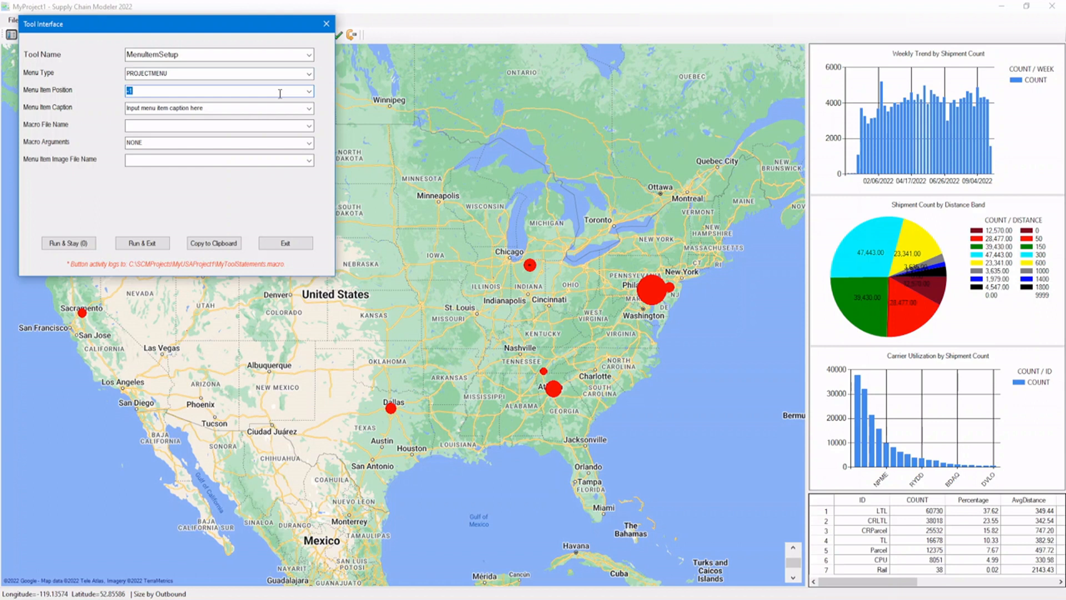
pyautogui.click(248, 105)
pyautogui.hotkey('shift', 'Right')
pyautogui.hotkey('shift', 'Right')
pyautogui.hotkey('shift', 'Right')
pyautogui.hotkey('shift', 'Right')
pyautogui.hotkey('shift', 'Right')
pyautogui.hotkey('shift', 'Right')
pyautogui.hotkey('shift', 'Right')
pyautogui.hotkey('shift', 'Right')
pyautogui.hotkey('shift', 'Right')
pyautogui.hotkey('shift', 'Right')
pyautogui.hotkey('shift', 'Right')
pyautogui.hotkey('shift', 'Right')
pyautogui.hotkey('shift', 'Right')
pyautogui.hotkey('shift', 'Right')
pyautogui.hotkey('shift', 'Right')
pyautogui.hotkey('shift', 'Right')
pyautogui.hotkey('shift', 'Right')
pyautogui.hotkey('shift', 'Right')
pyautogui.hotkey('shift', 'Right')
pyautogui.hotkey('shift', 'Right')
pyautogui.write('Set Point Size by Inbound')
# Assign SetPointSizeByMacroArguments.macro as the menu item's macro file with the macro argument Inbound.
pyautogui.click(313, 129)
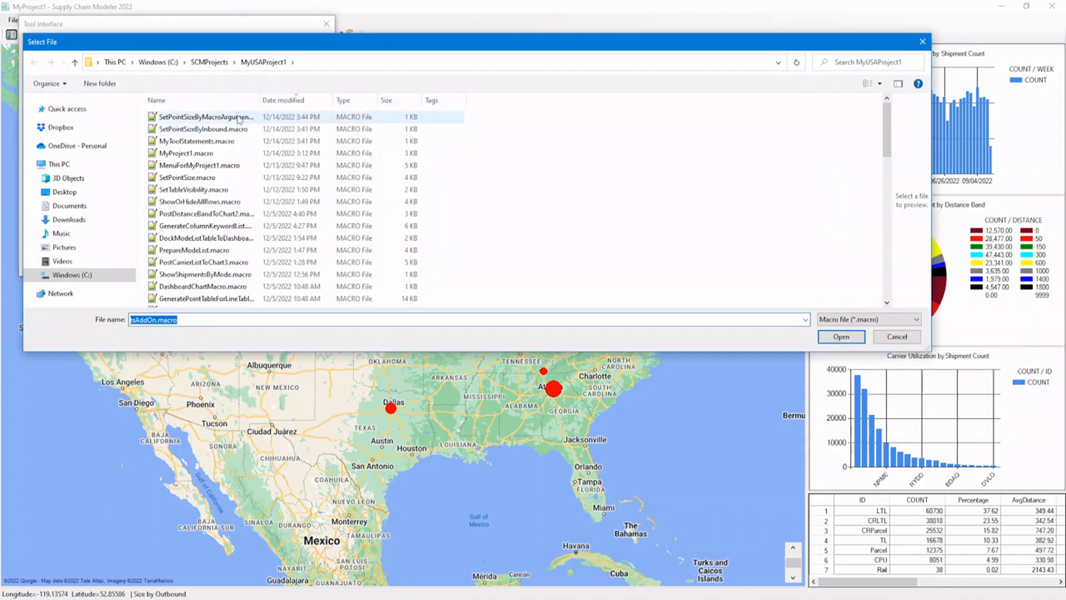
pyautogui.click(239, 118)
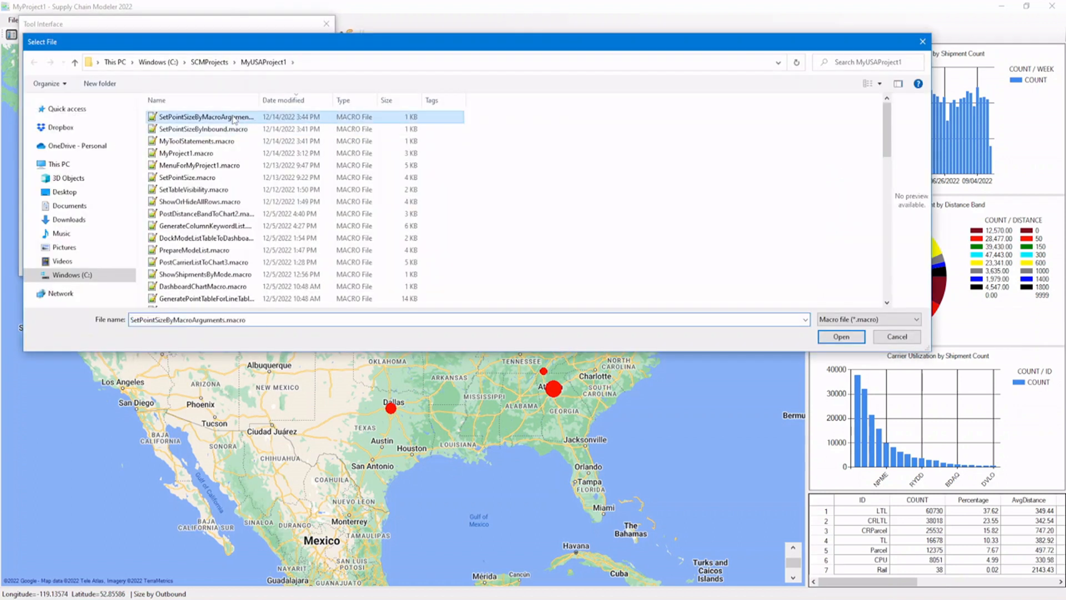
pyautogui.click(841, 337)
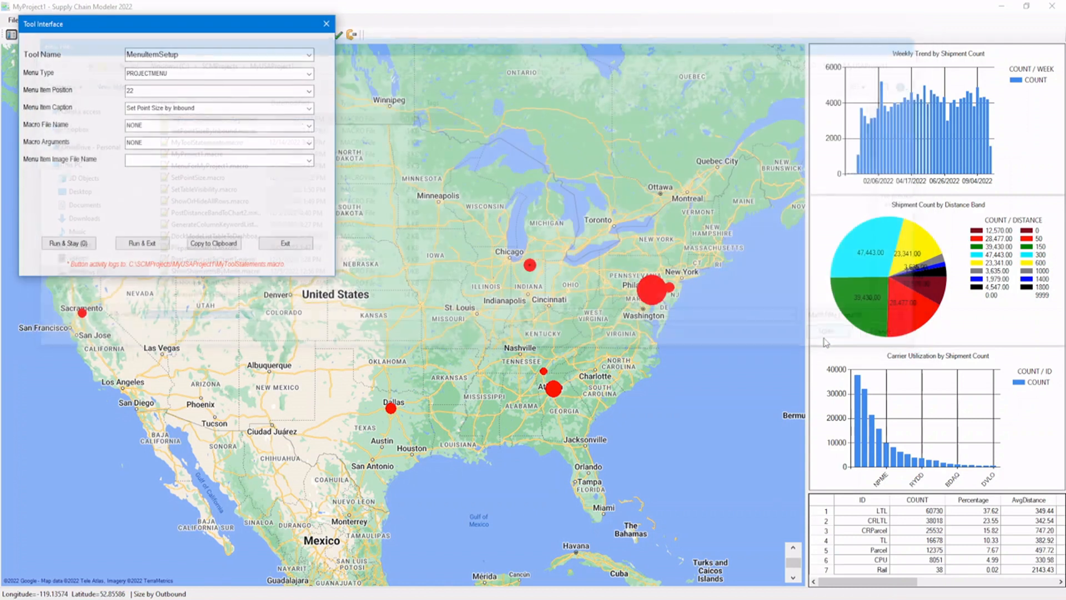
pyautogui.click(237, 142)
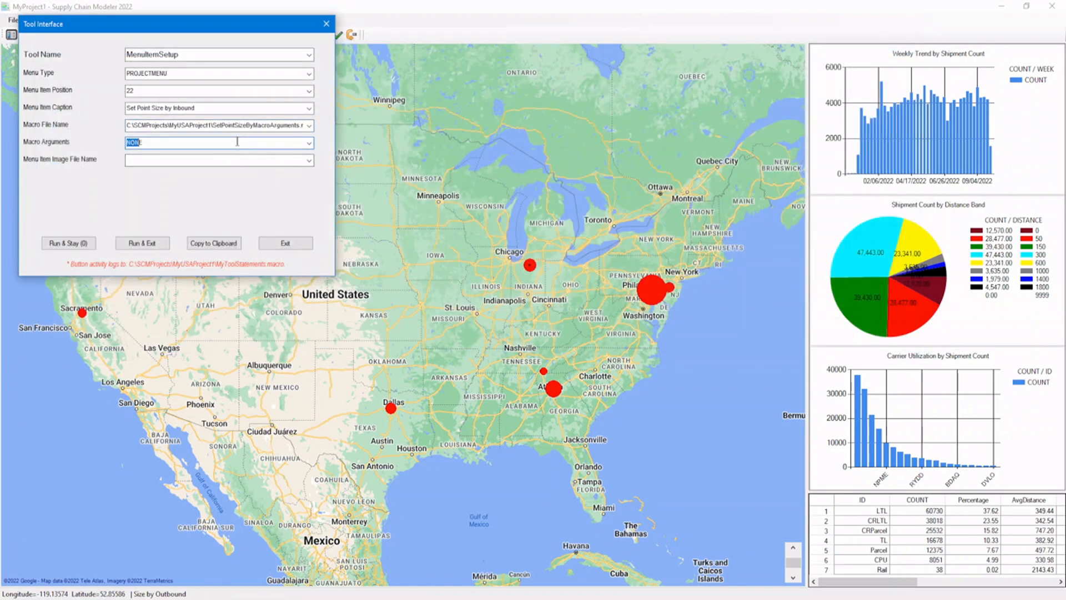
pyautogui.press('BackSpace')
pyautogui.write('Inbound')
# Use Image01.png as the menu item image and run MenuItemSetup, keeping the tool open.
pyautogui.click(308, 162)
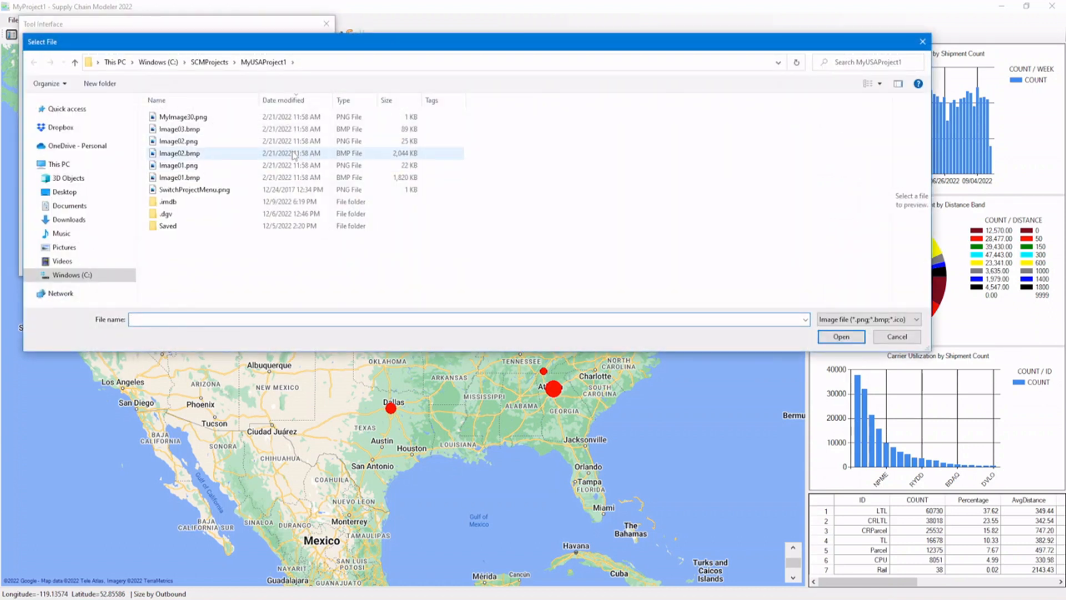
pyautogui.click(295, 167)
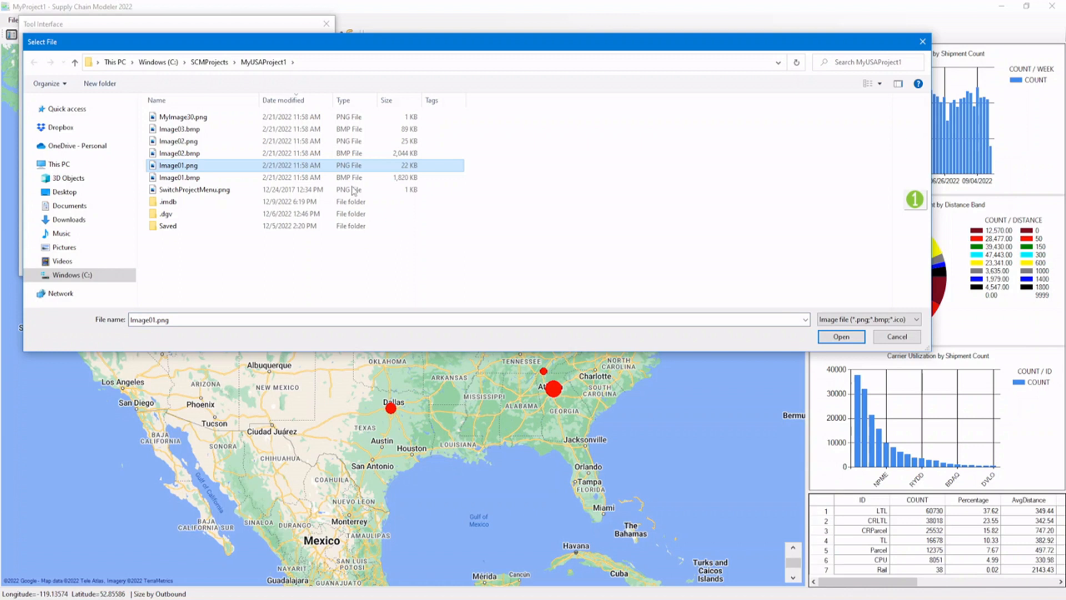
pyautogui.click(833, 338)
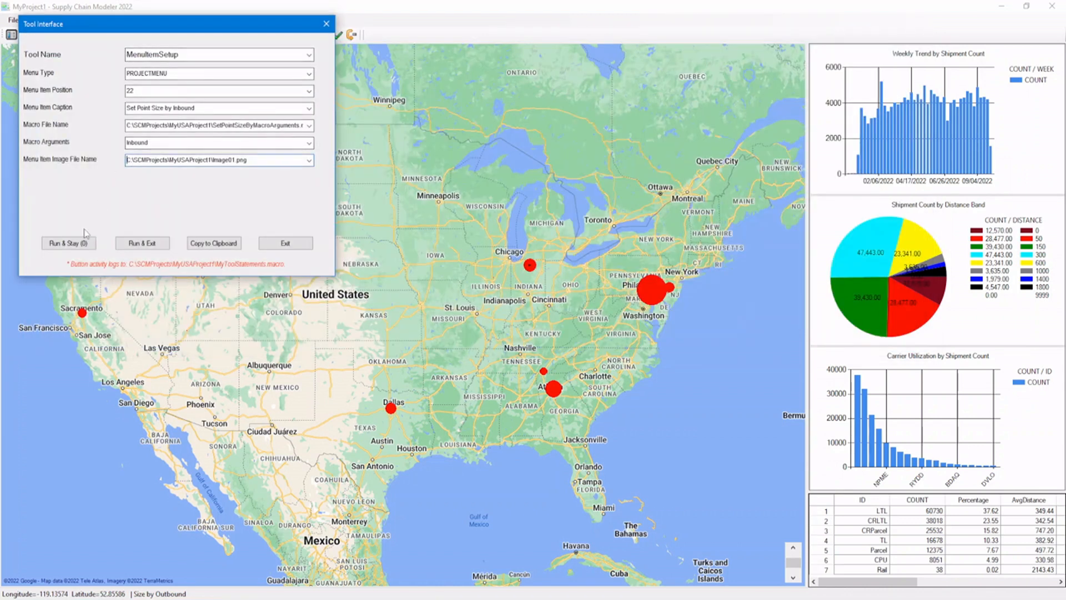
pyautogui.click(79, 244)
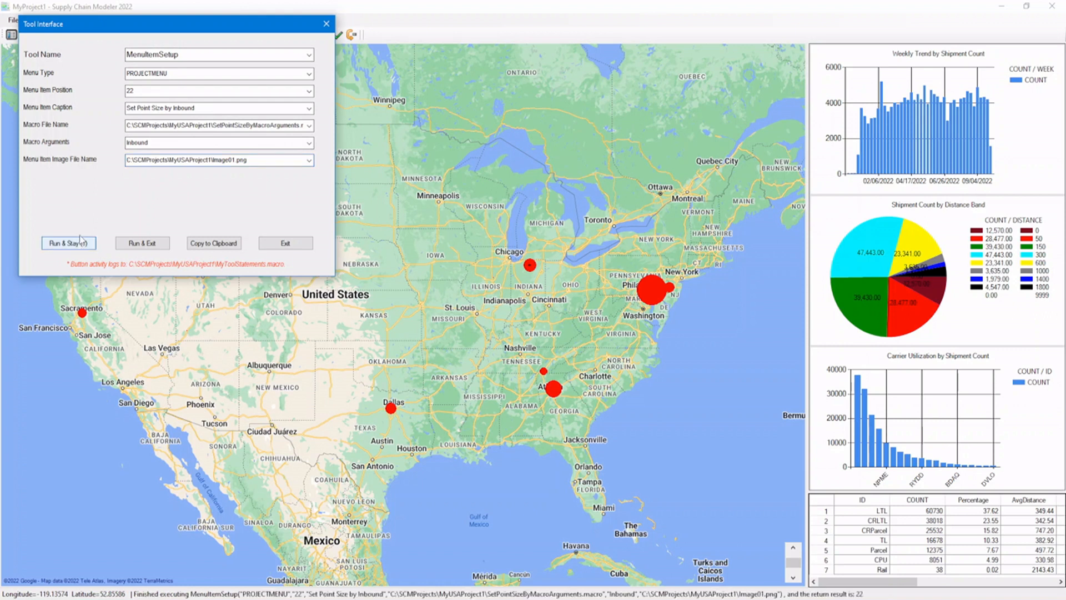
# Change the menu item position to 23 and the caption to "Set Point Size by Outbound".
pyautogui.click(139, 91)
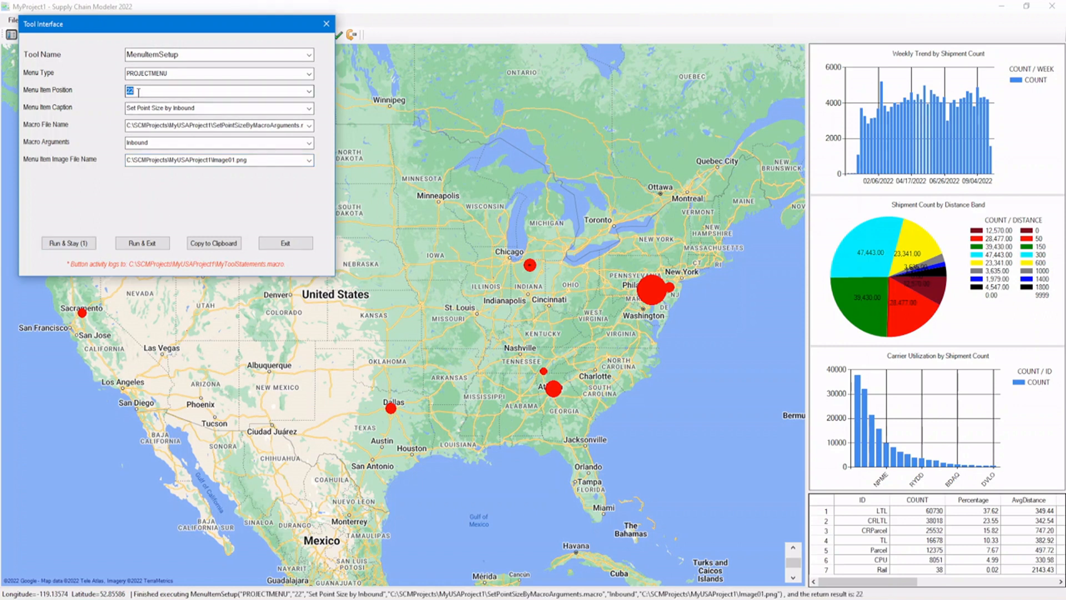
pyautogui.write('3')
pyautogui.press('Tab')
pyautogui.press('Home')
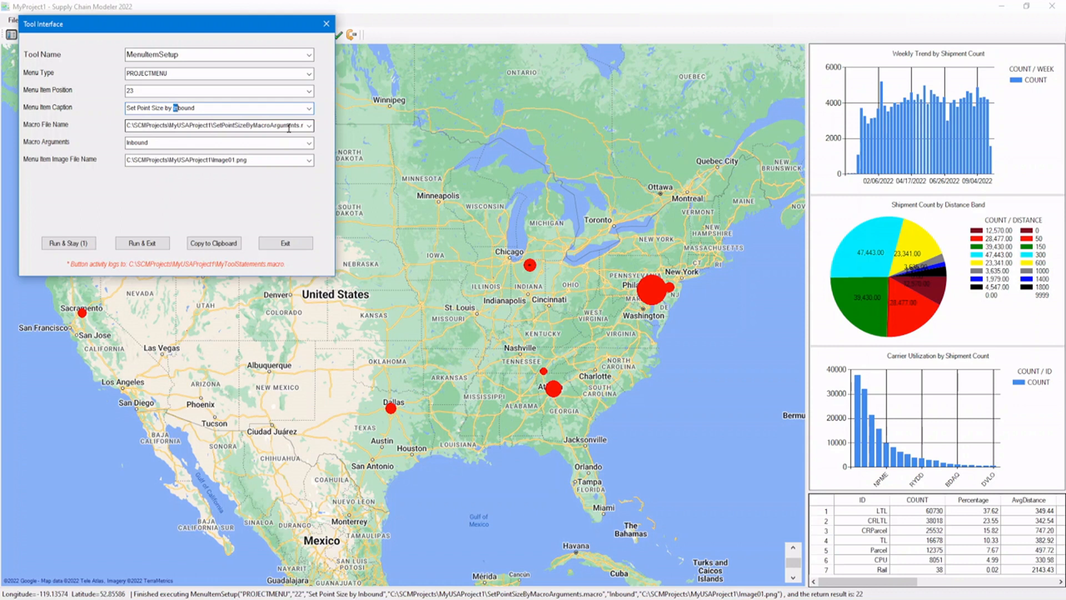
pyautogui.write('ut')
# Set the macro argument to Outbound and the image to Image02.png, then run MenuItemSetup and exit the tool.
pyautogui.click(128, 143)
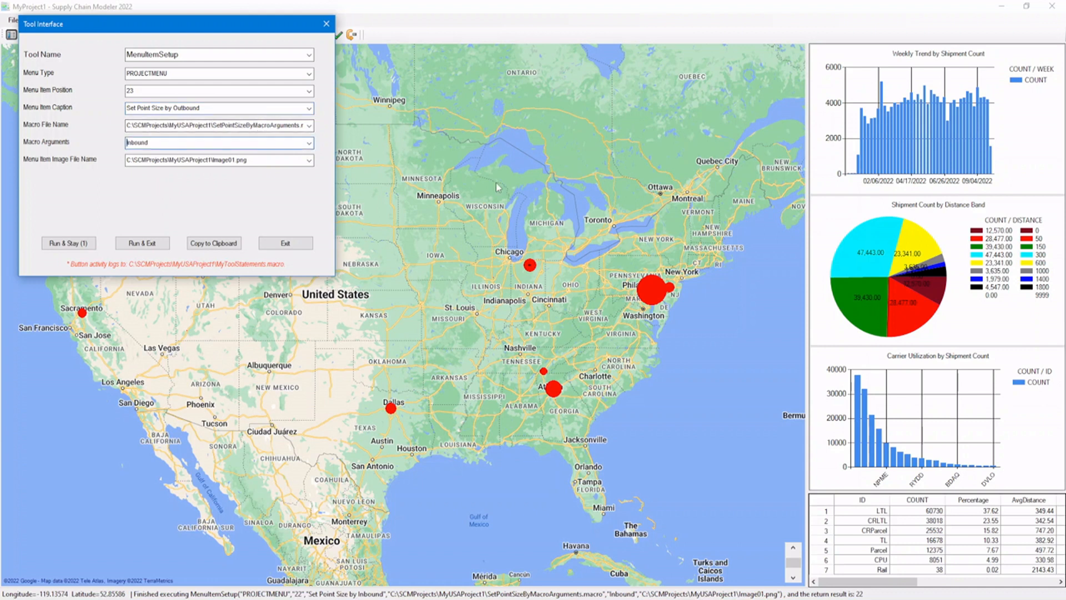
pyautogui.write('Out')
pyautogui.click(308, 161)
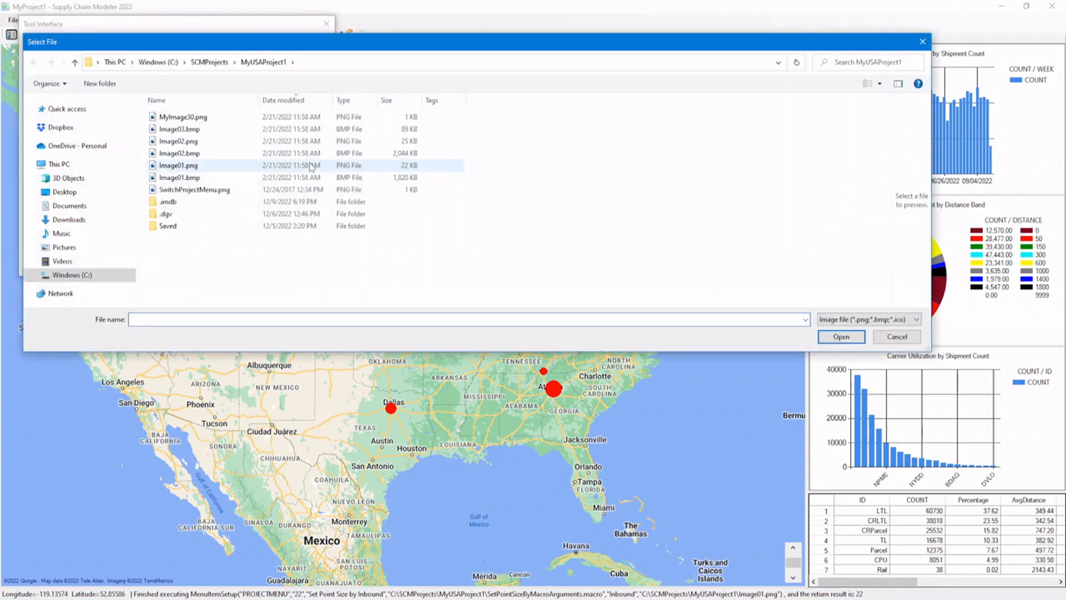
pyautogui.click(248, 145)
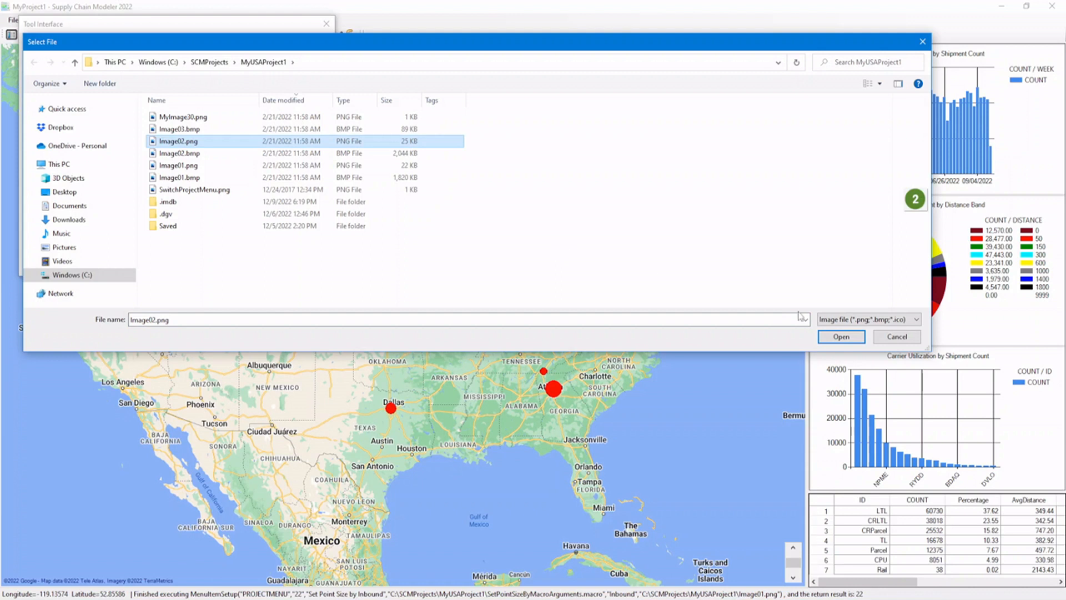
pyautogui.click(845, 337)
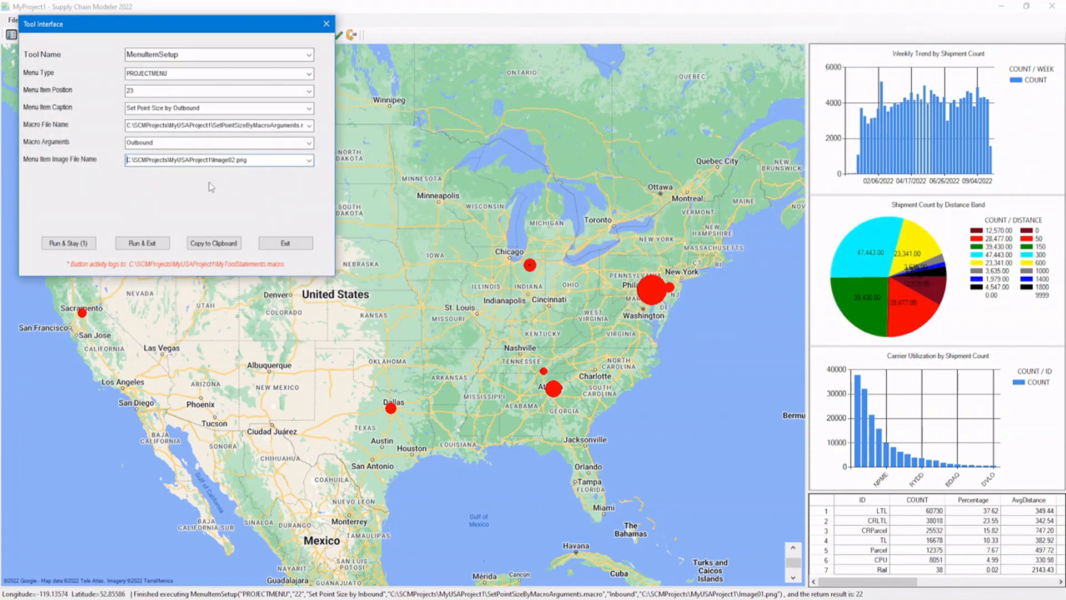
pyautogui.click(140, 244)
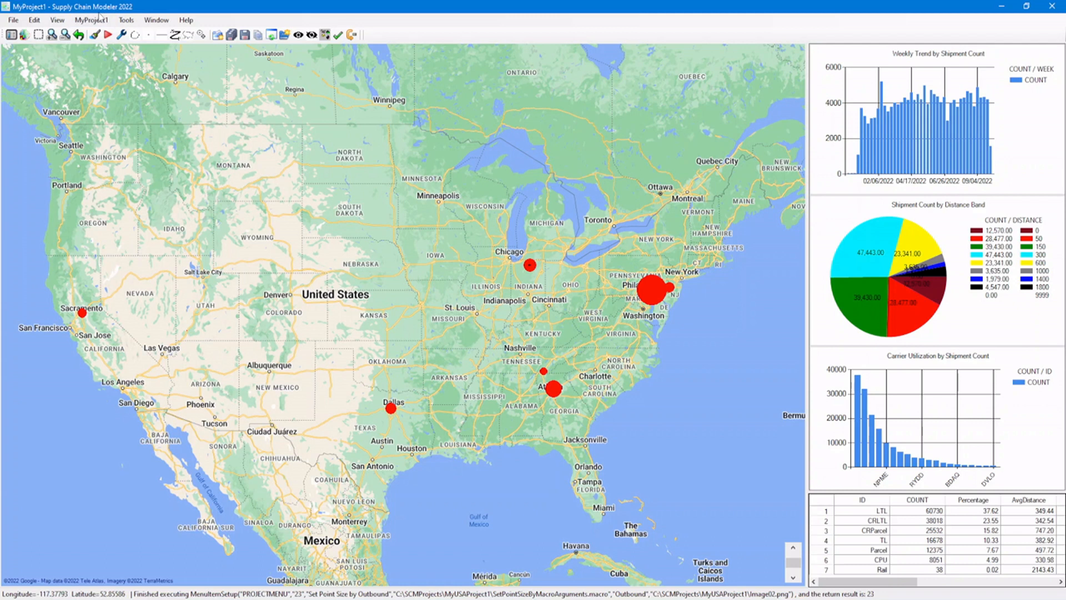
# Test the new MyProject1 menu items by sizing the map points by inbound and then by outbound.
pyautogui.click(93, 20)
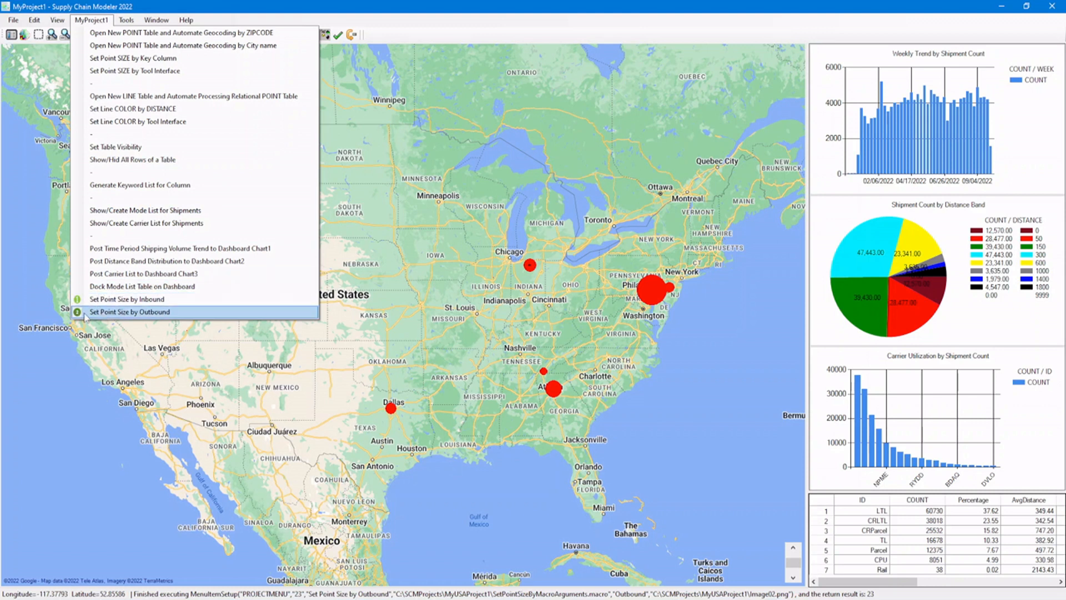
pyautogui.click(140, 303)
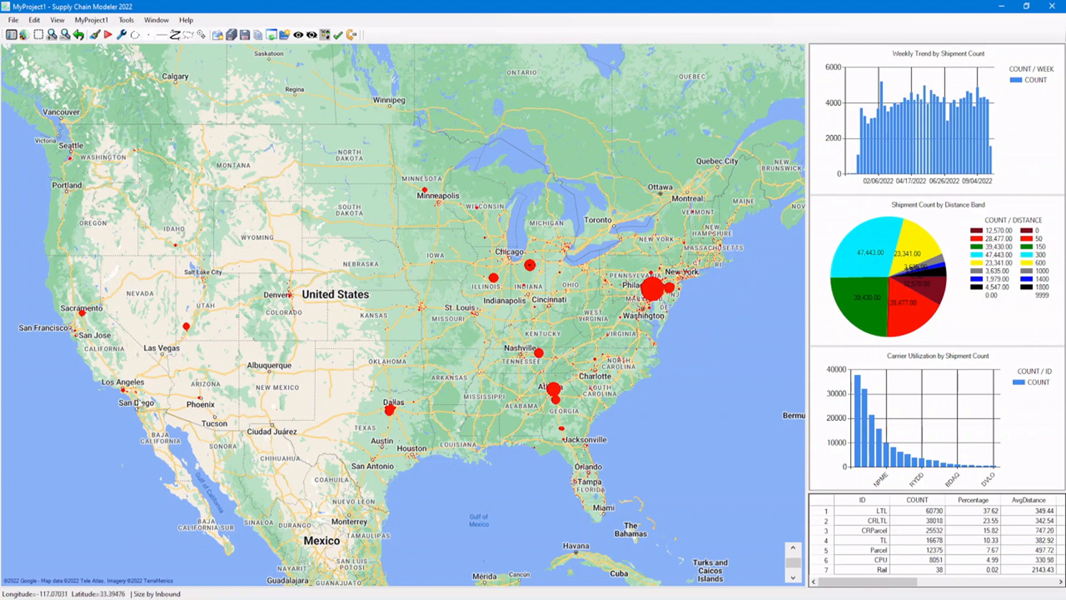
pyautogui.click(92, 20)
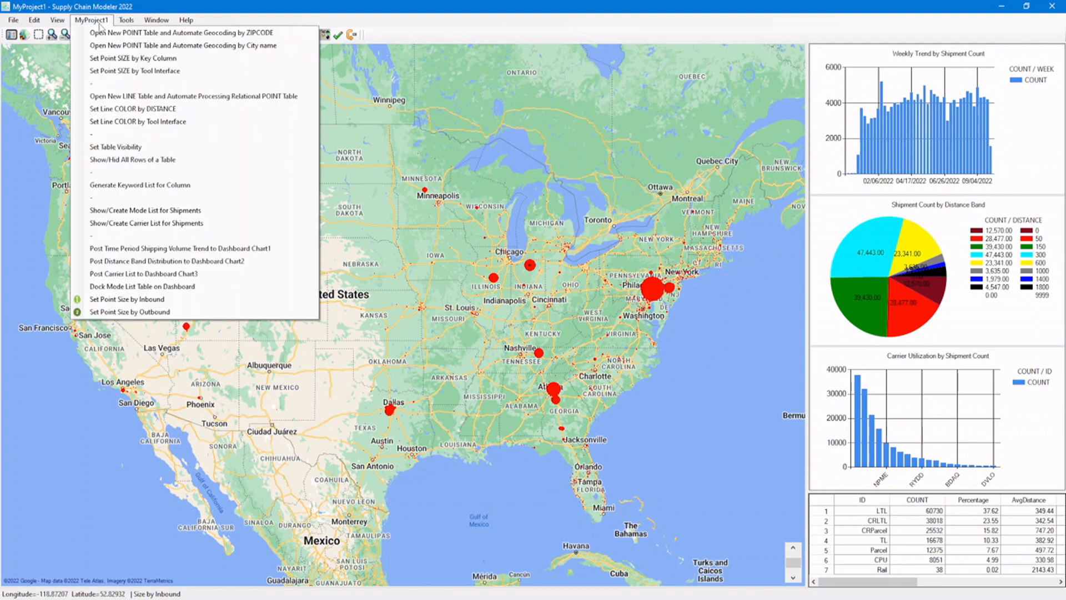
pyautogui.click(129, 312)
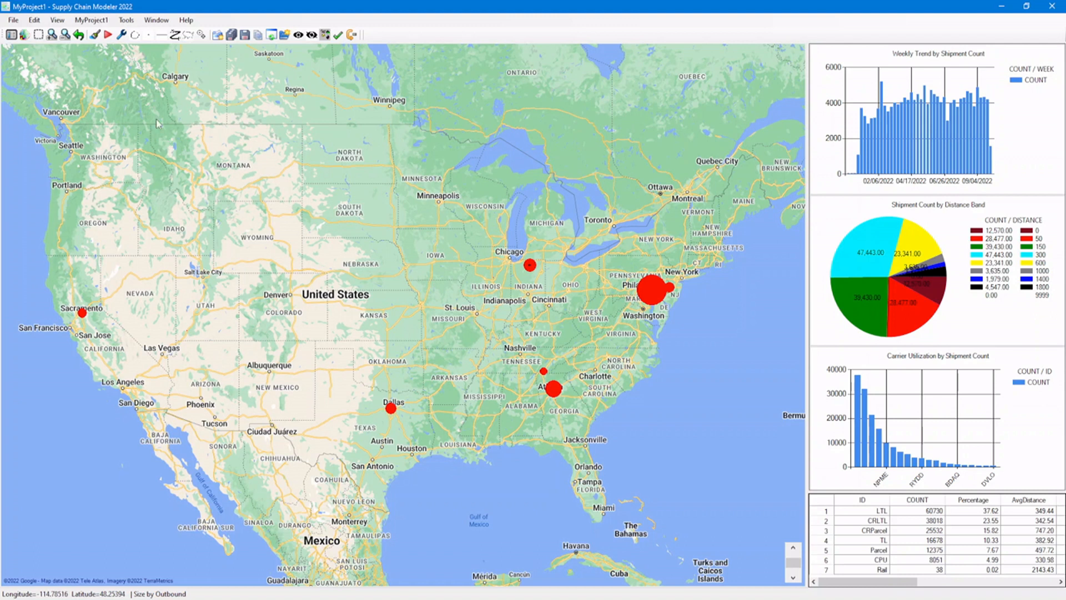
pyautogui.click(92, 21)
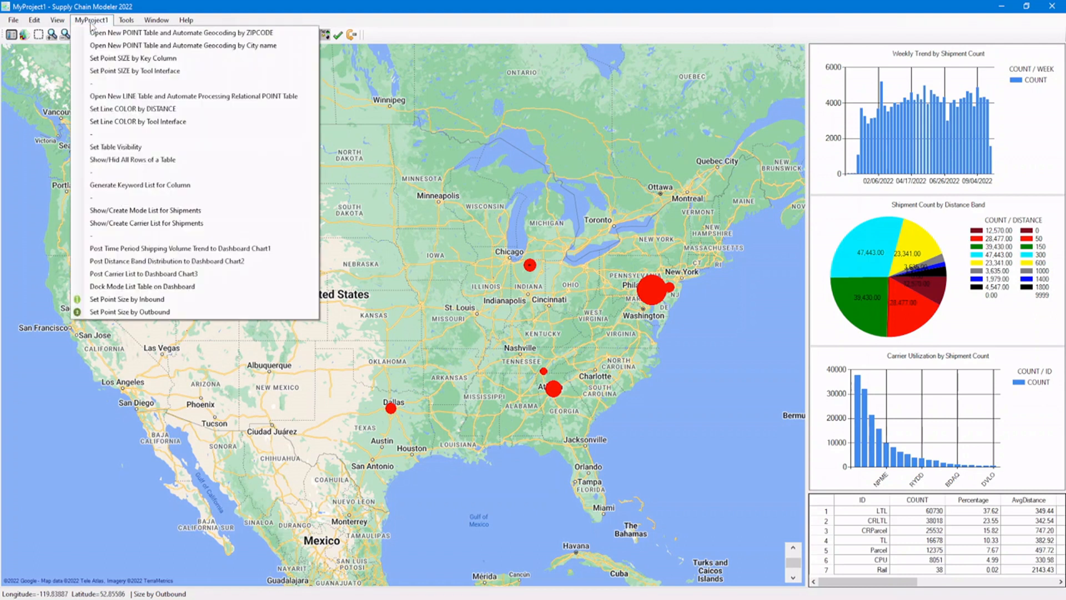
pyautogui.click(94, 23)
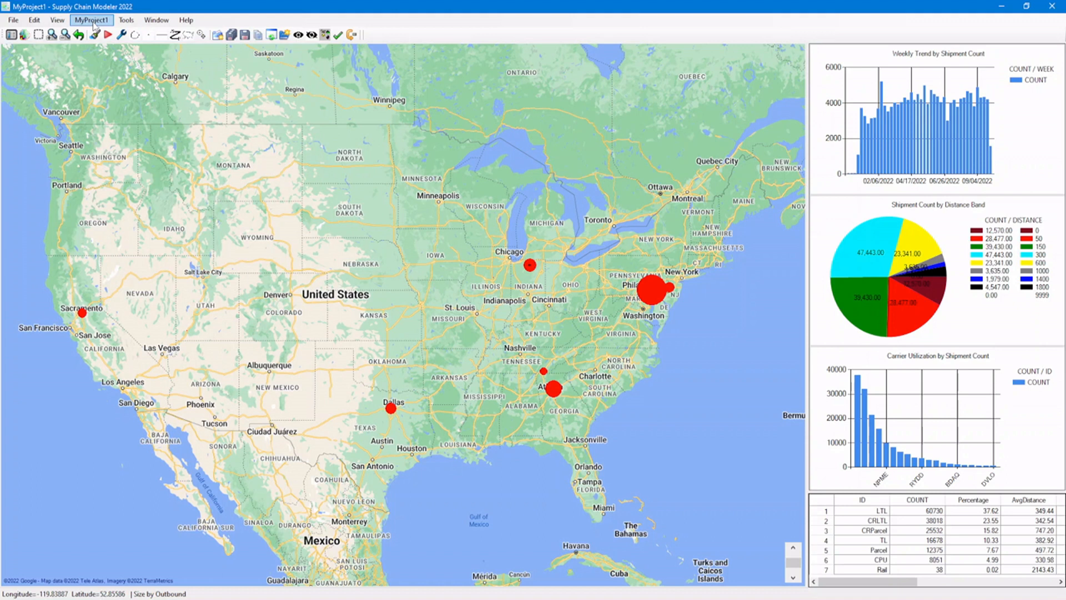
pyautogui.click(123, 35)
pyautogui.click(177, 71)
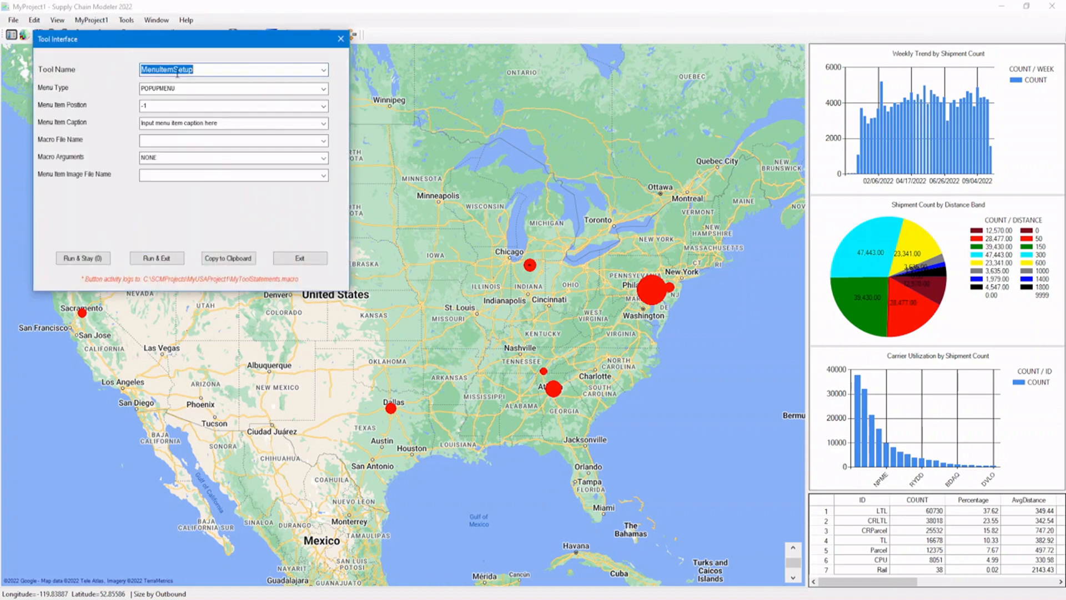
pyautogui.click(301, 258)
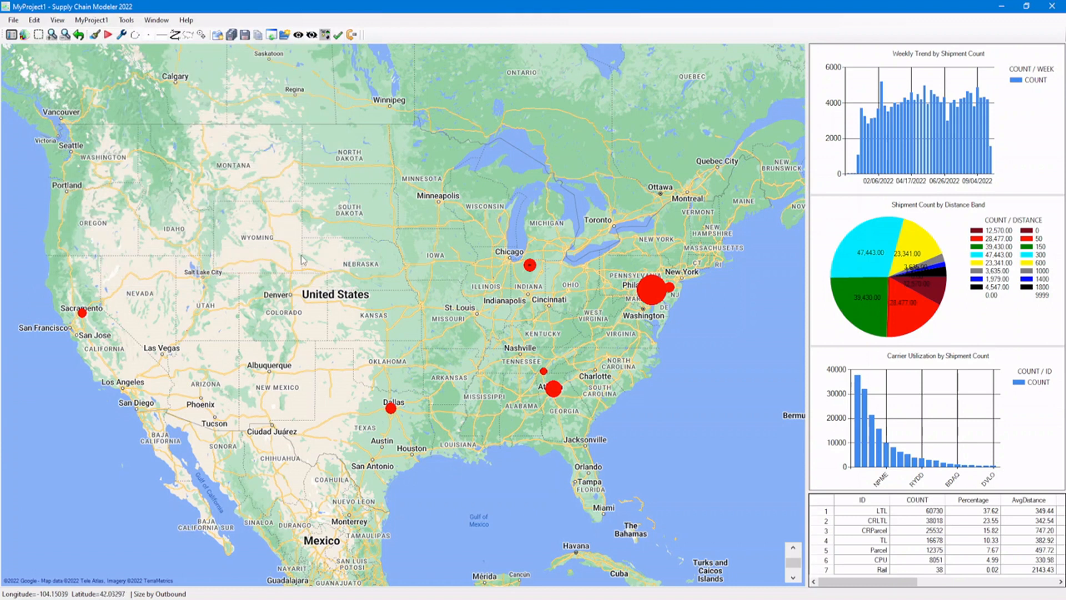
# Switch to MenuForMyProject1.macro in Notepad and add blank lines between the Dock Mode List statement and the Conditional Menu Item comment.
pyautogui.click(314, 599)
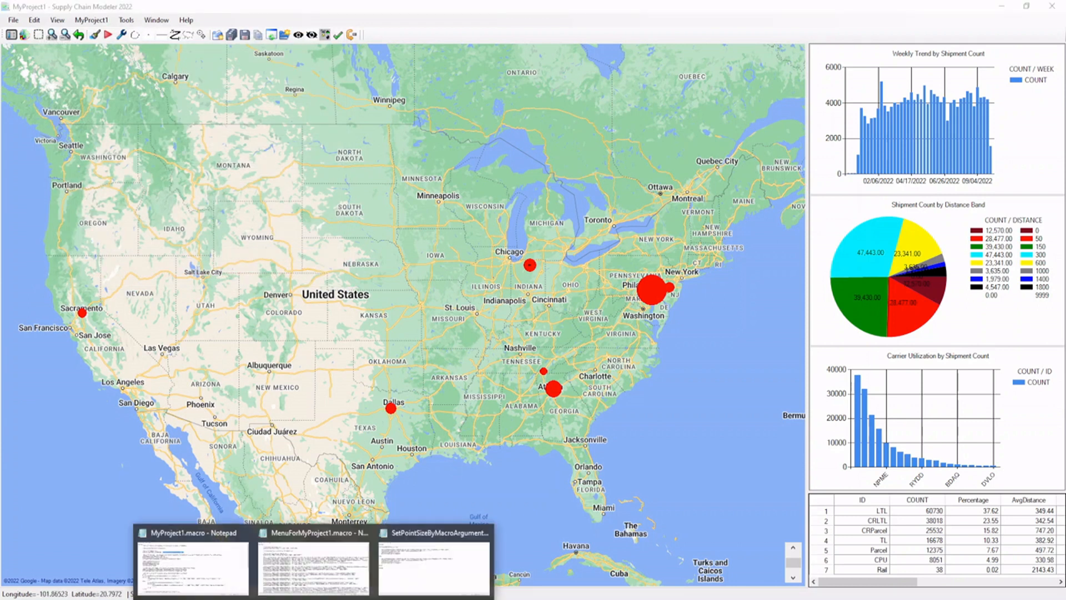
pyautogui.click(330, 557)
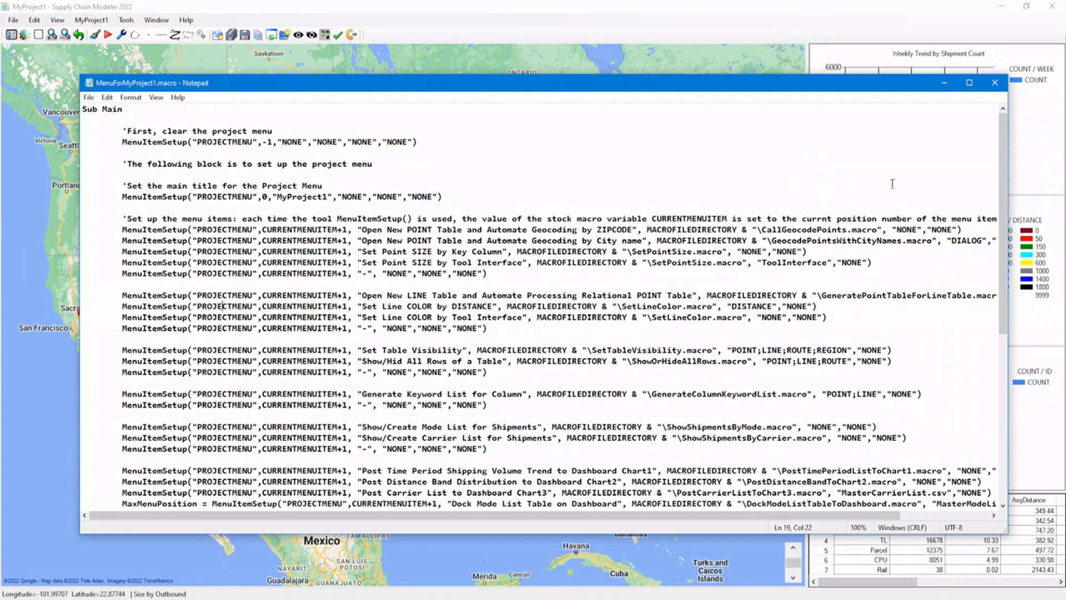
pyautogui.scroll(-2, 1009, 228)
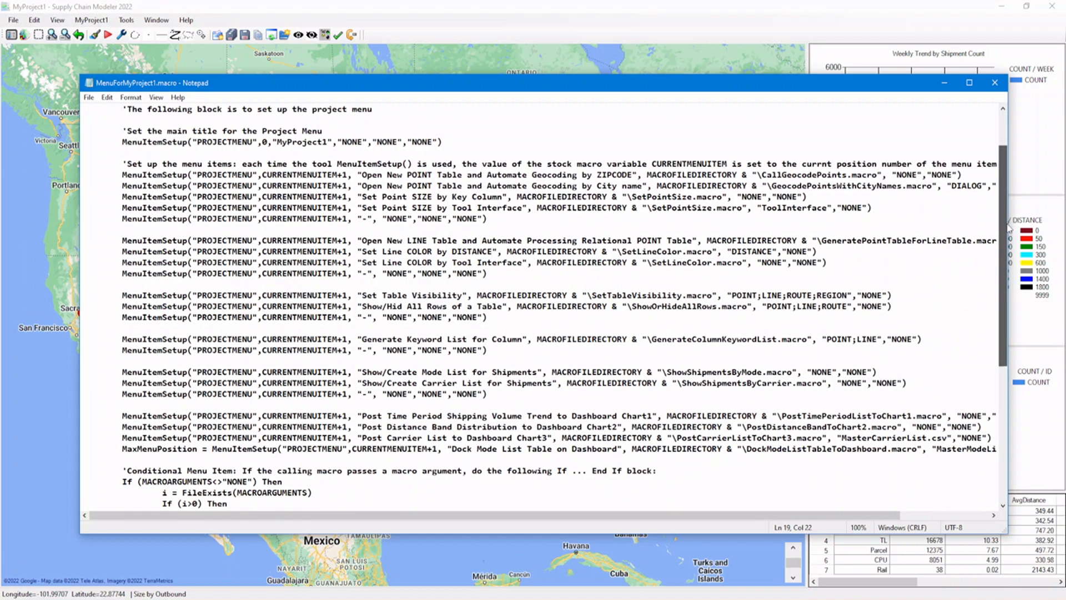
pyautogui.scroll(-3, 1010, 228)
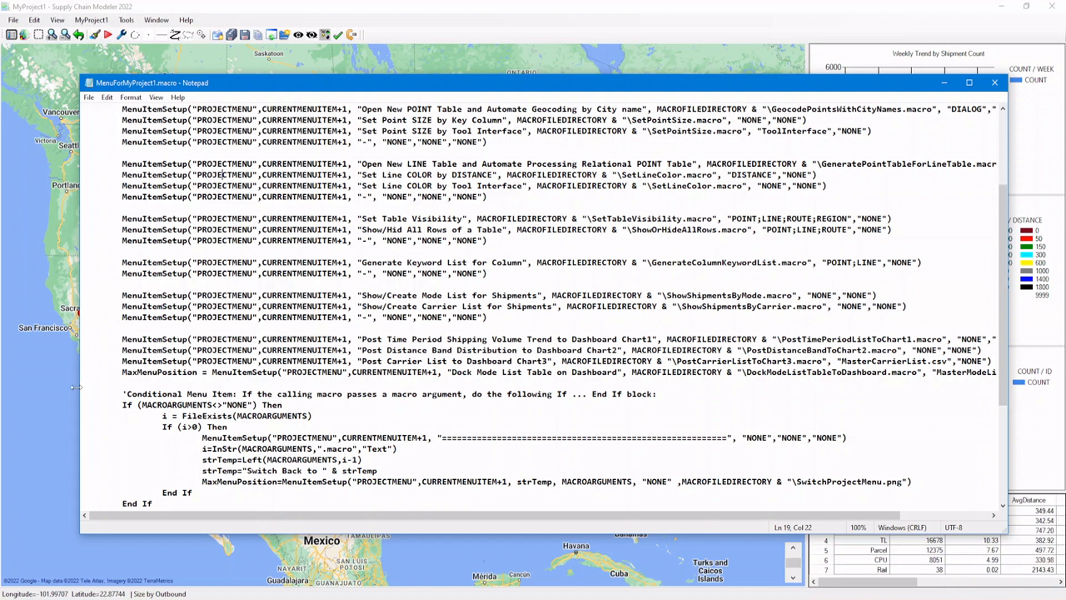
pyautogui.click(106, 385)
pyautogui.press('Return')
pyautogui.press('Return')
pyautogui.press('Up')
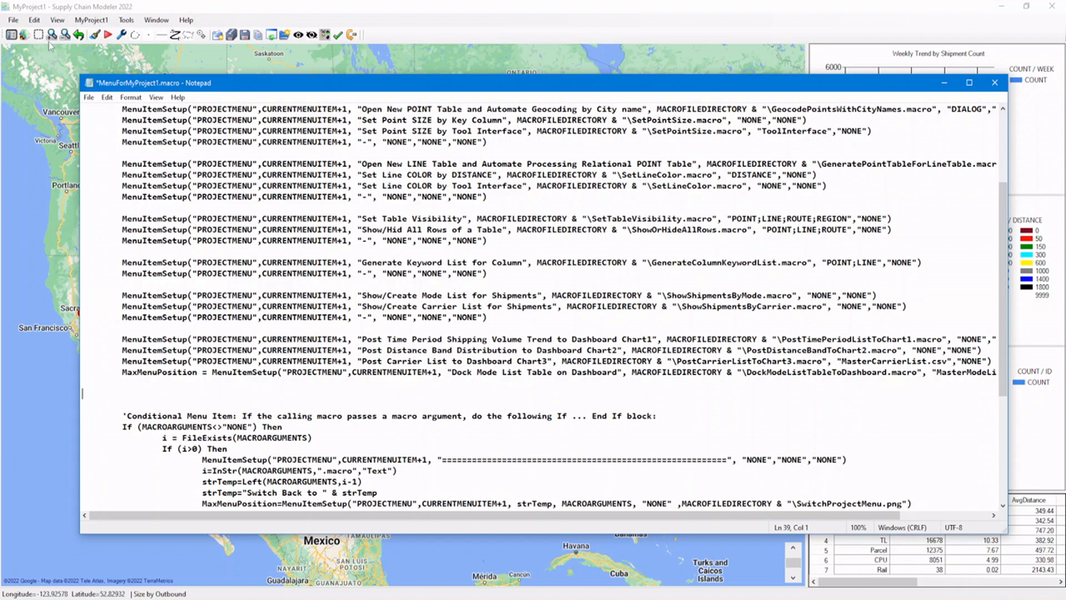
# Switch to Supply Chain Modeler and open MyToolStatements.macro from the MyUSAProject1 folder for editing in Notepad.
pyautogui.click(38, 22)
pyautogui.click(41, 31)
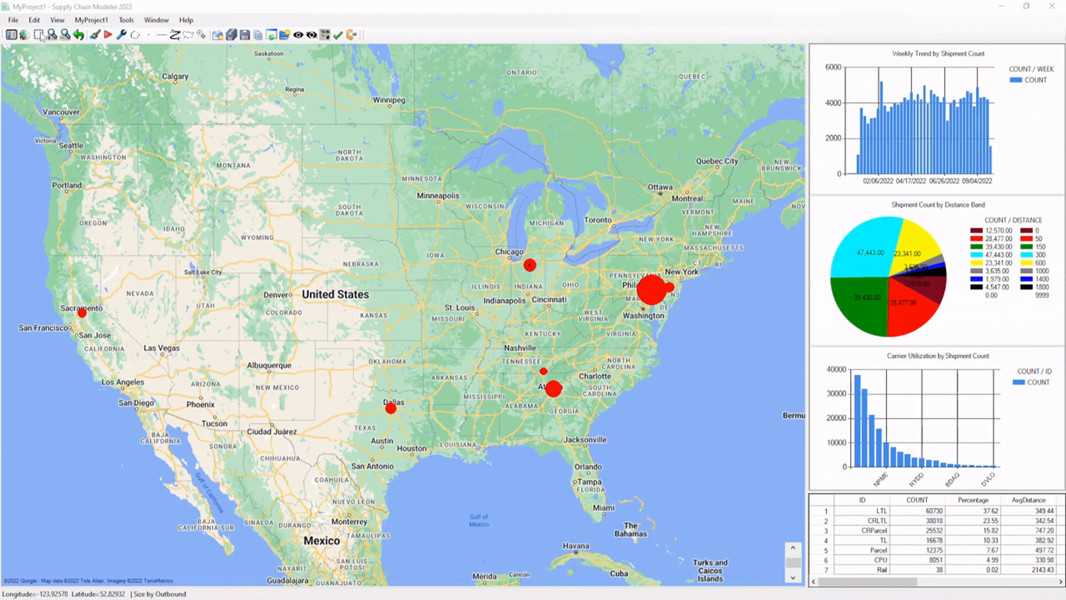
pyautogui.click(182, 98)
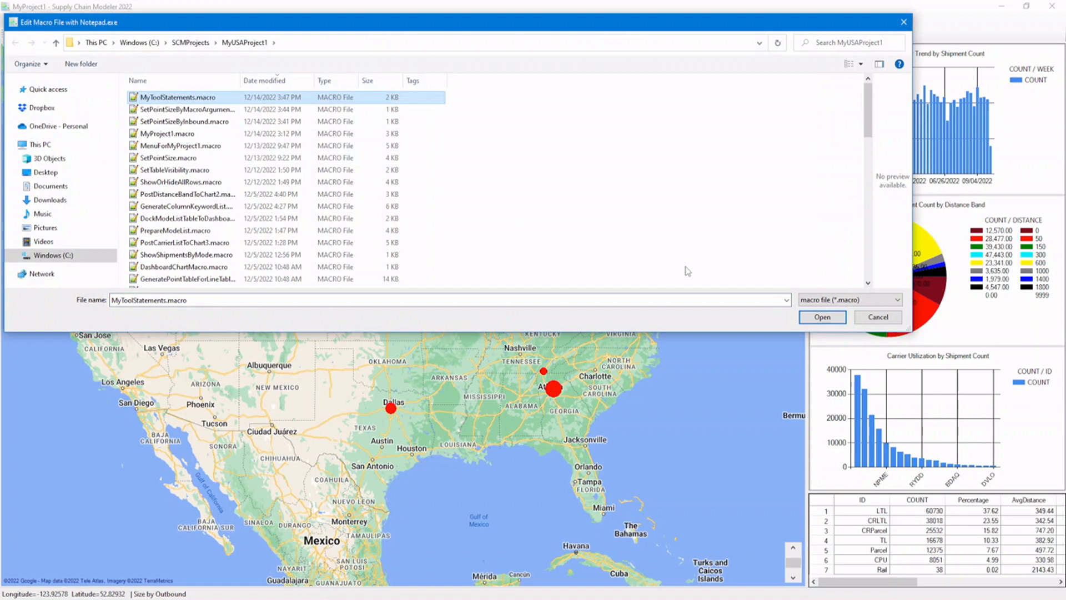
pyautogui.click(820, 317)
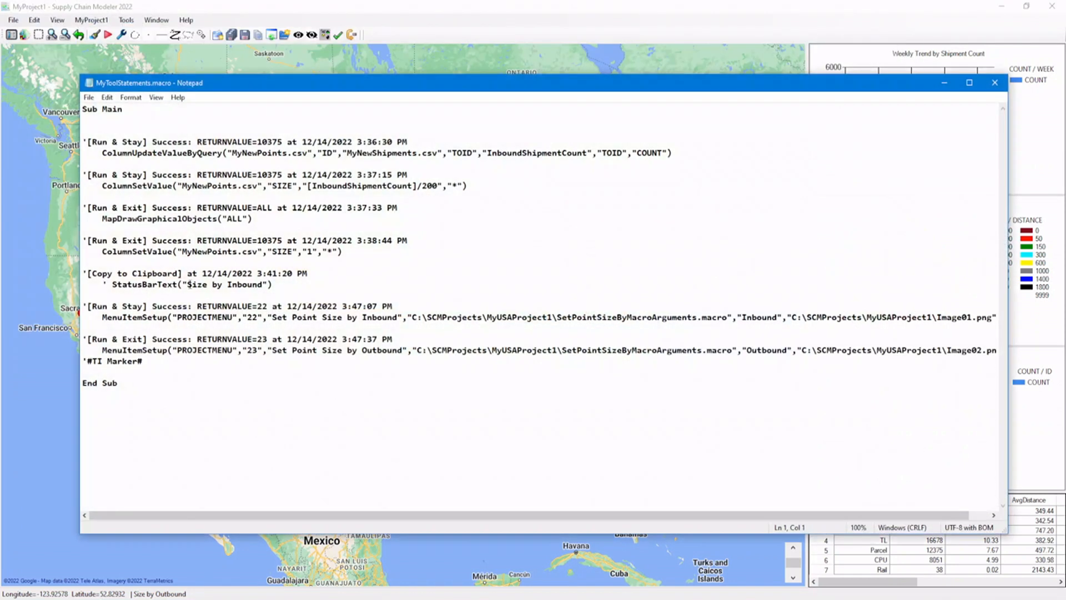
# Copy the logged Inbound and Outbound MenuItemSetup statements and paste them into MenuForMyProject1.macro above the Conditional Menu Item block.
pyautogui.click(183, 294)
pyautogui.hotkey('shift', 'Down')
pyautogui.hotkey('shift', 'Down')
pyautogui.hotkey('shift', 'Down')
pyautogui.hotkey('shift', 'Down')
pyautogui.hotkey('shift', 'Down')
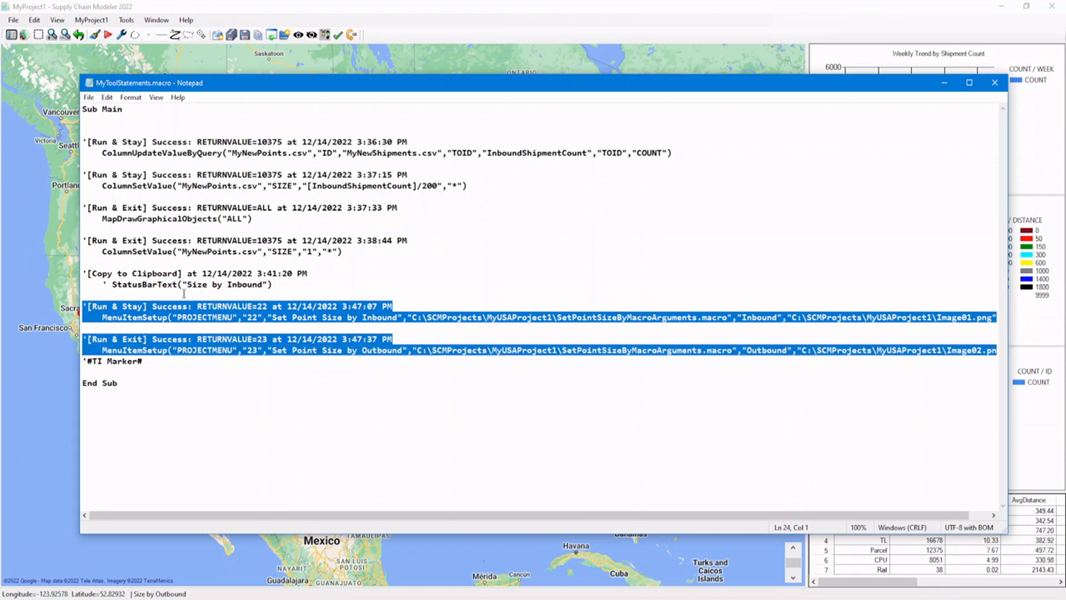
pyautogui.click(107, 97)
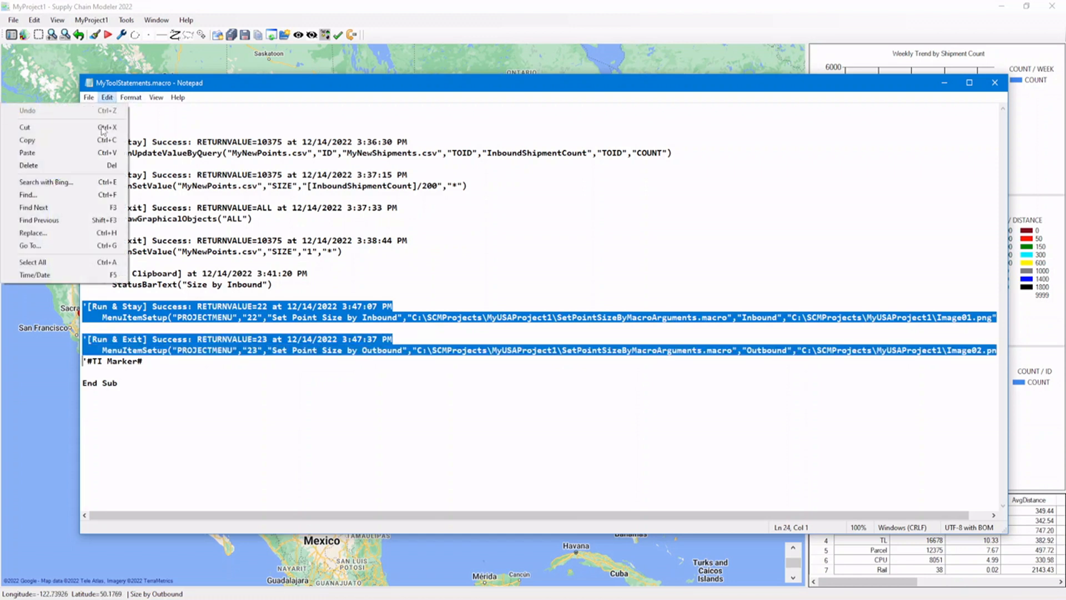
pyautogui.click(98, 141)
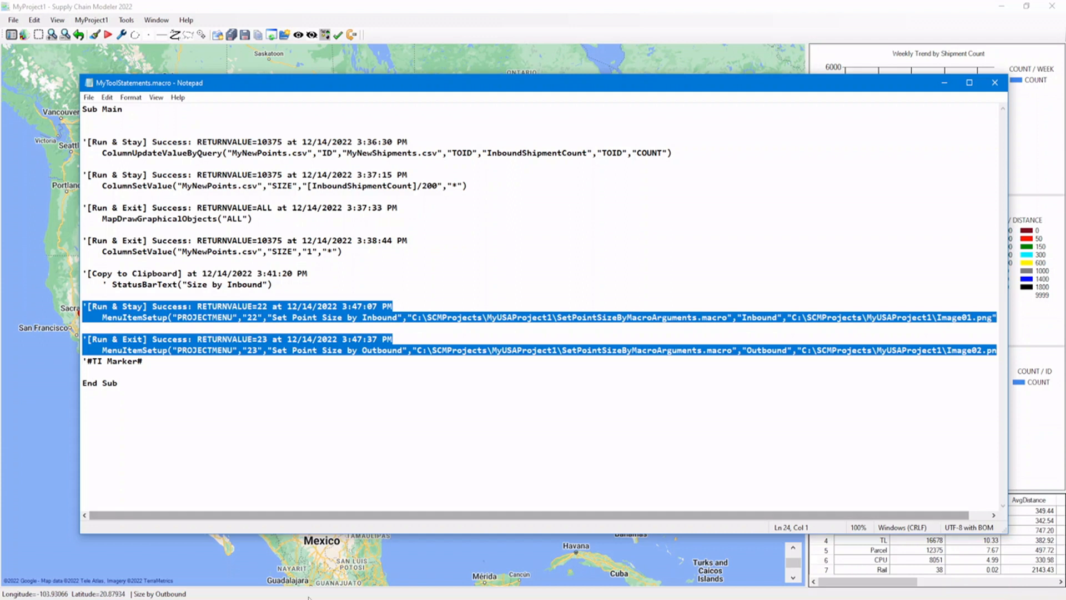
pyautogui.click(262, 577)
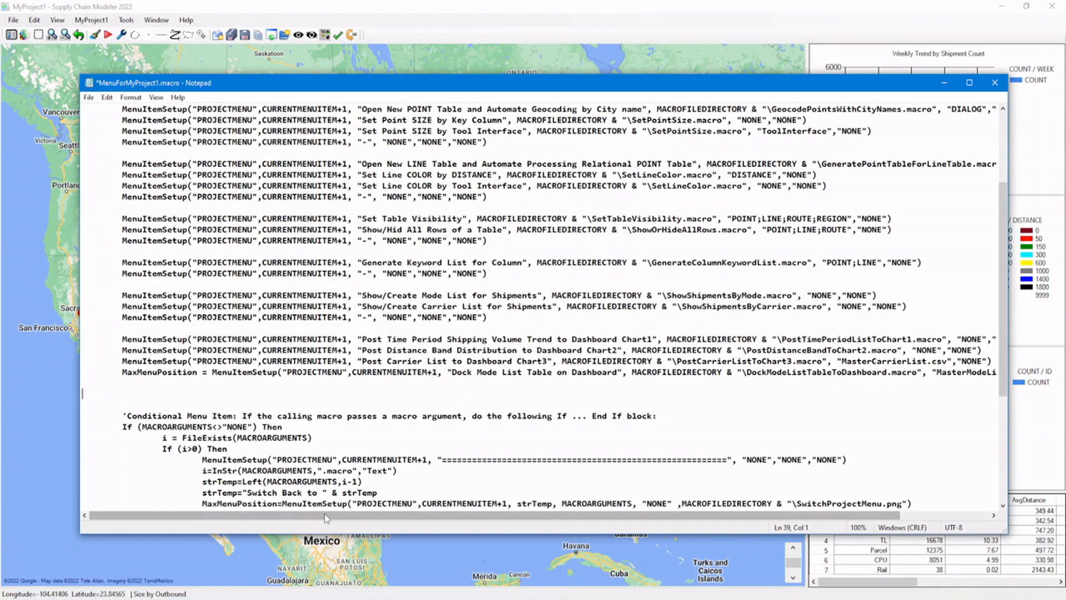
pyautogui.click(106, 99)
pyautogui.click(91, 160)
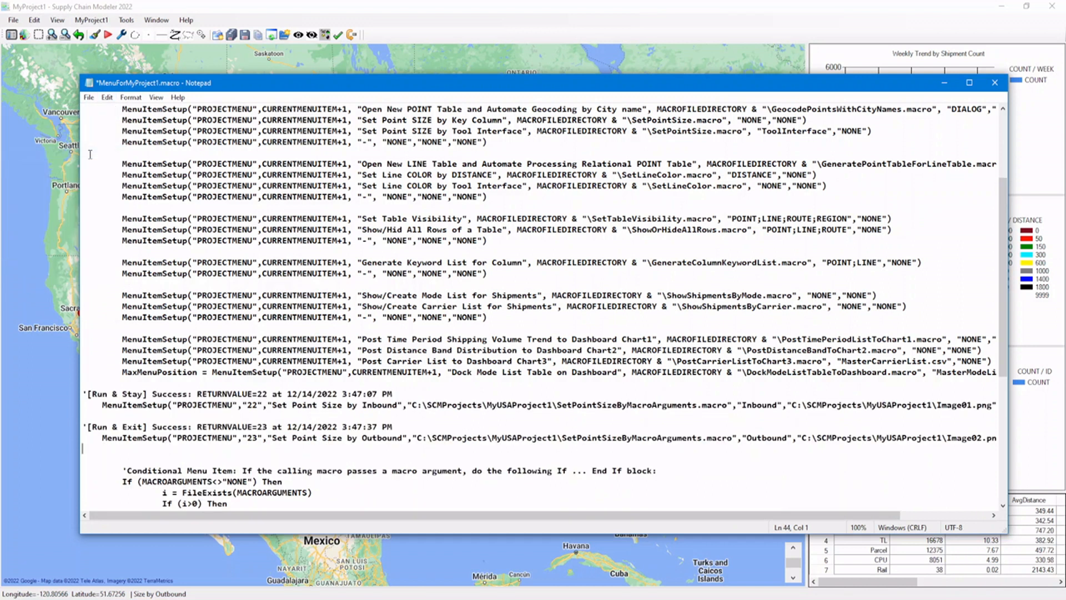
# Delete the run log comments and the blank line between the two pasted MenuItemSetup statements.
pyautogui.moveTo(83, 393); pyautogui.dragTo(124, 387)
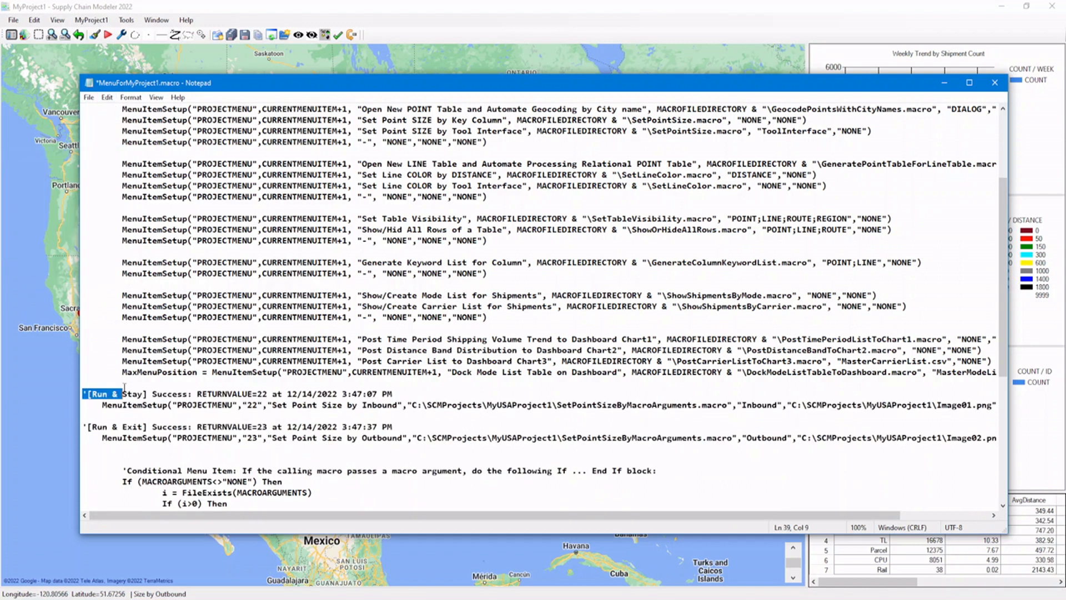
pyautogui.click(124, 387)
pyautogui.hotkey('shift', 'Down')
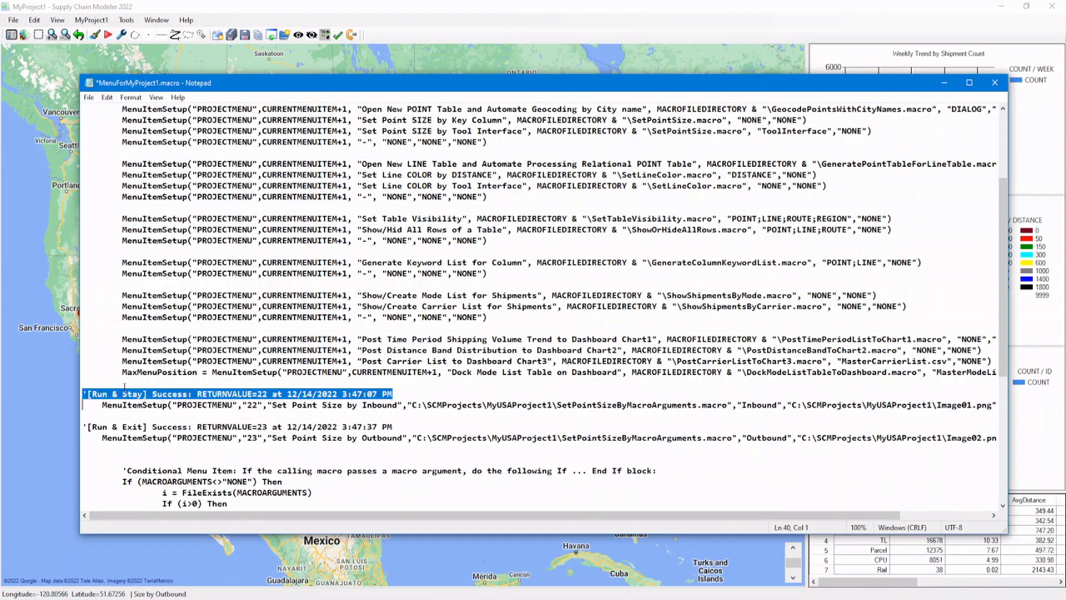
pyautogui.press('Delete')
pyautogui.hotkey('shift', 'Down')
pyautogui.press('Delete')
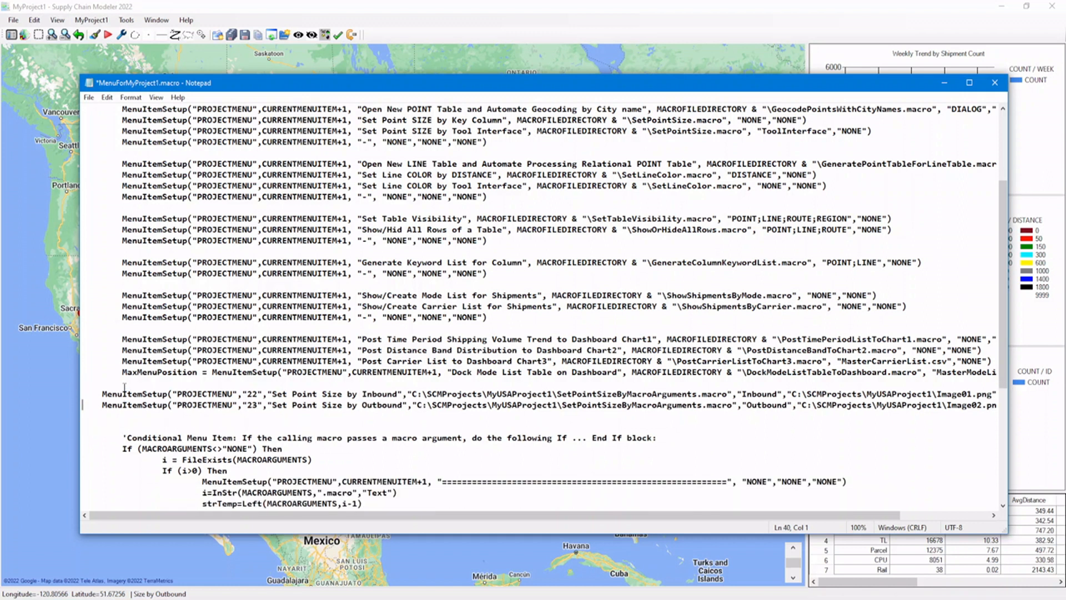
# Insert the comment "'Temp comment: inserted for demo purpose, remember to com back to remove it later." above the pasted statements and save the macro.
pyautogui.press('Return')
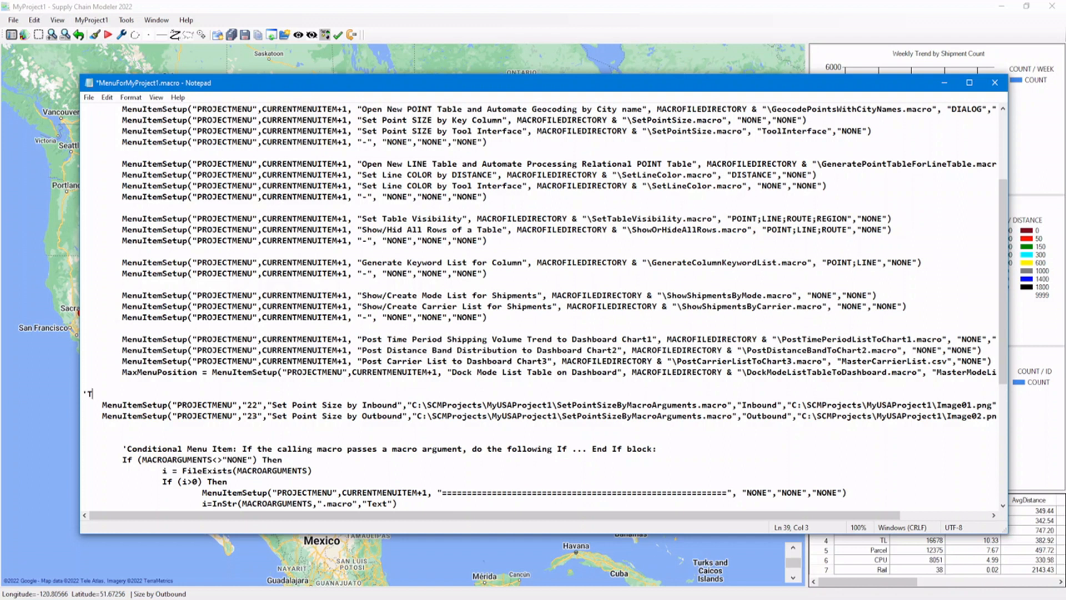
pyautogui.write("'Temp comment: inserted for de")
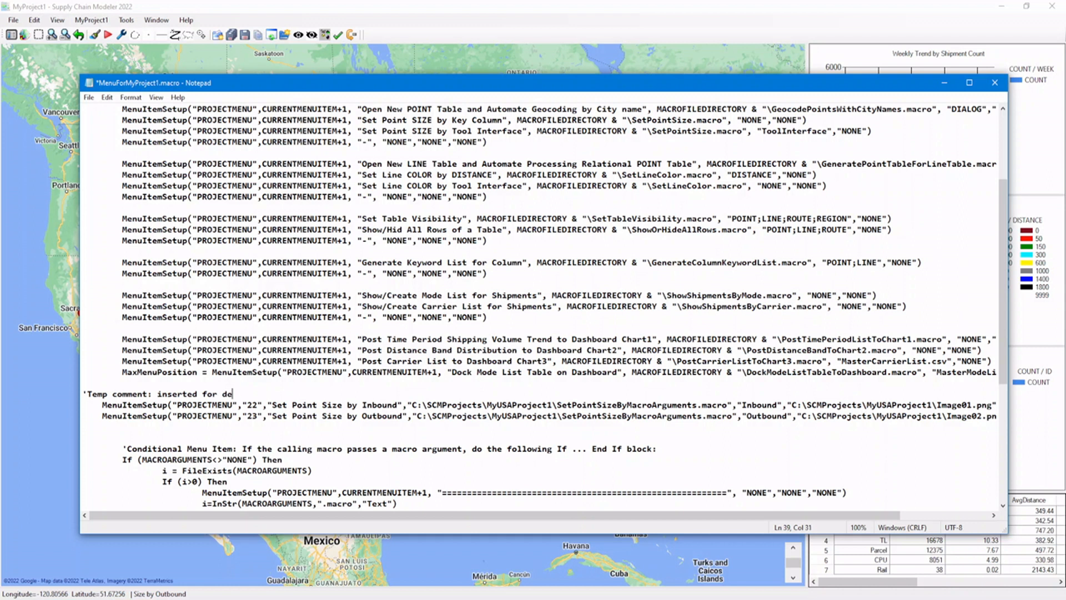
pyautogui.write('mo purpose, remember to co')
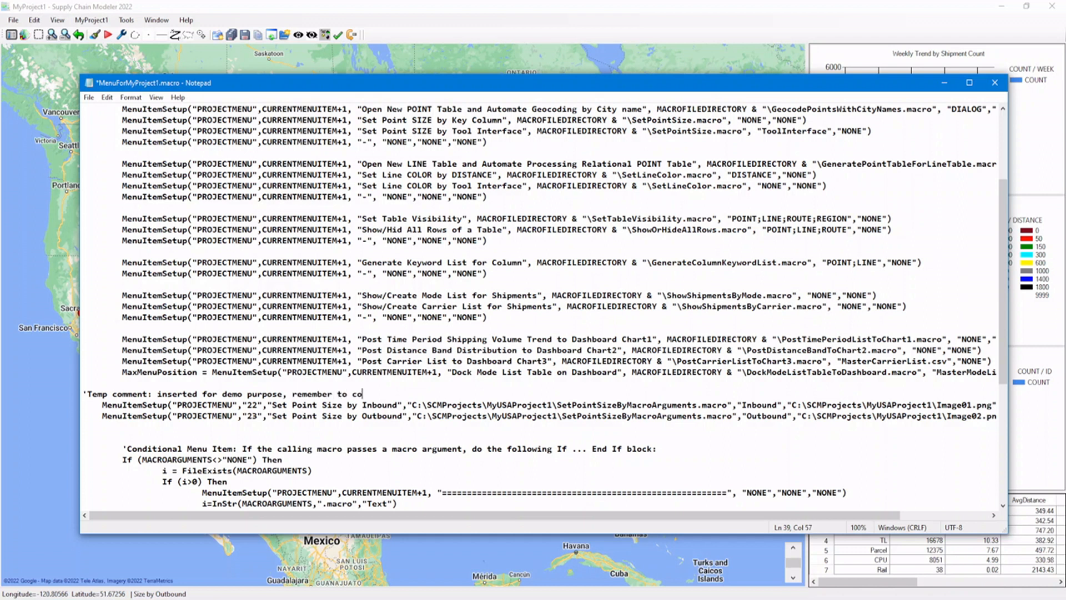
pyautogui.write('m back to remove it later.')
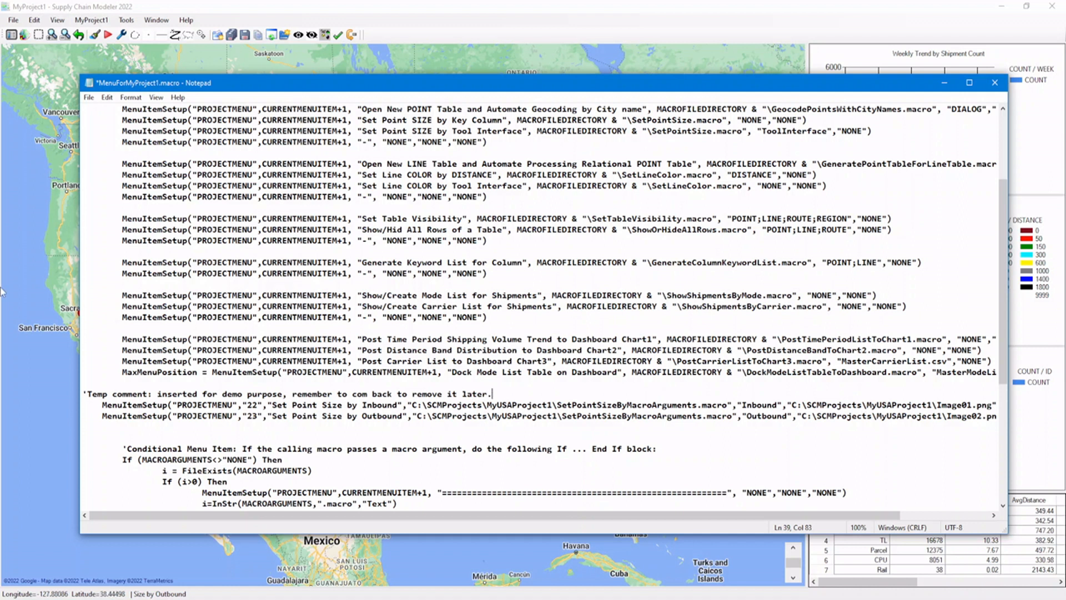
pyautogui.click(89, 98)
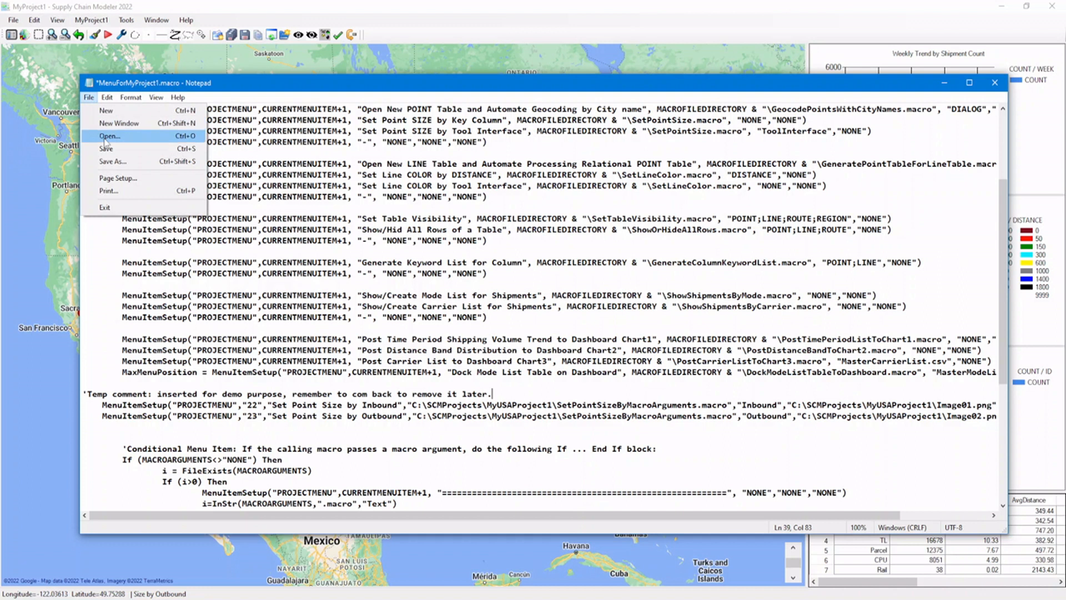
pyautogui.click(106, 150)
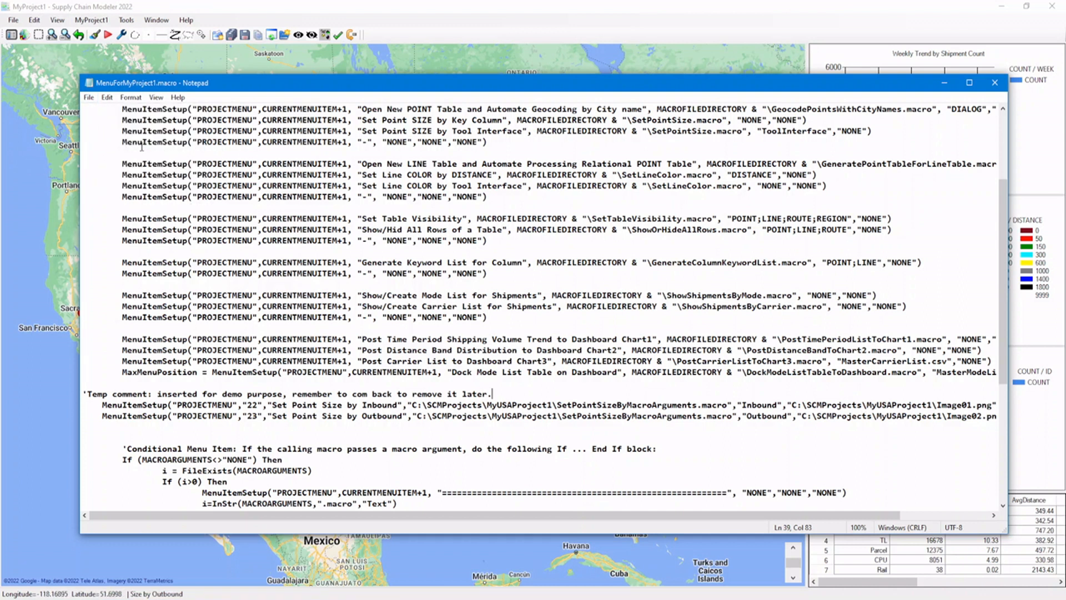
# Clear the project menu by running MenuItemSetup with type PROJECTMENU, position -1, and NONE for the macro file and image, then exit the tool.
pyautogui.click(122, 38)
pyautogui.click(122, 38)
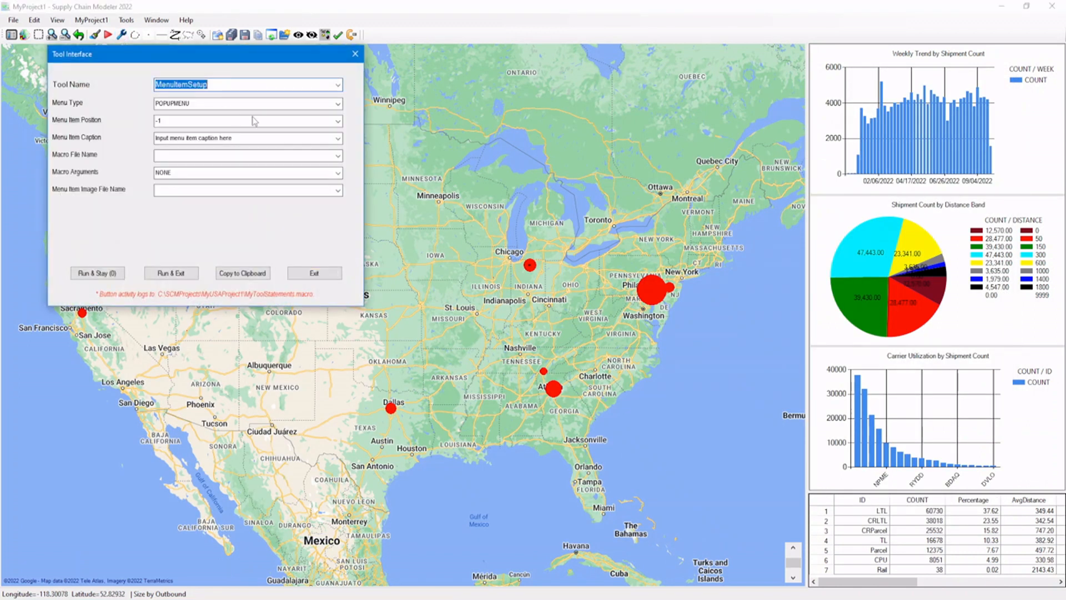
pyautogui.click(334, 106)
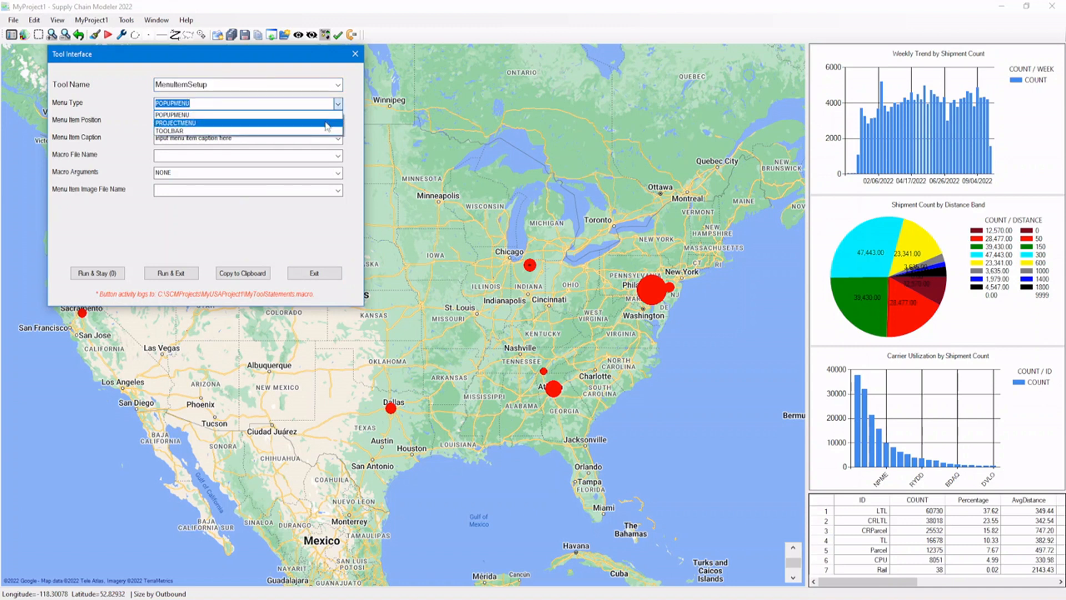
pyautogui.click(326, 124)
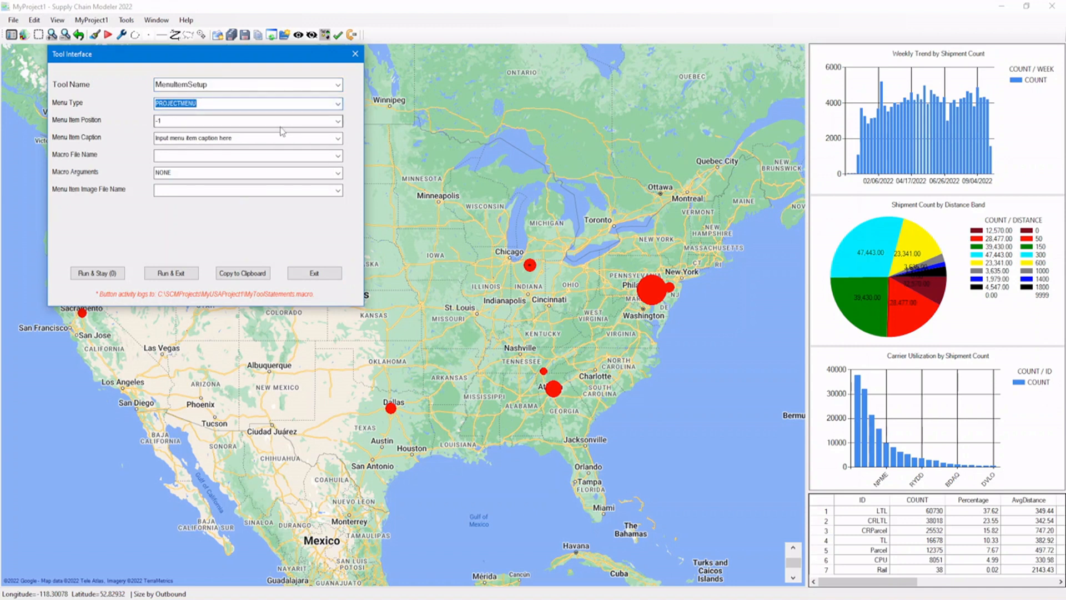
pyautogui.click(229, 124)
pyautogui.click(241, 154)
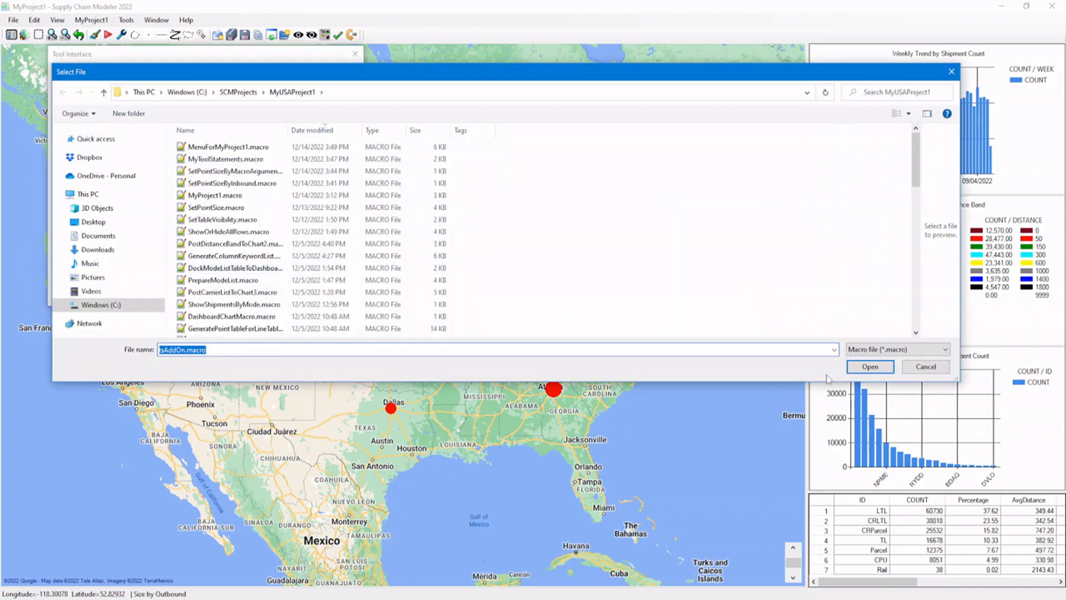
pyautogui.click(925, 367)
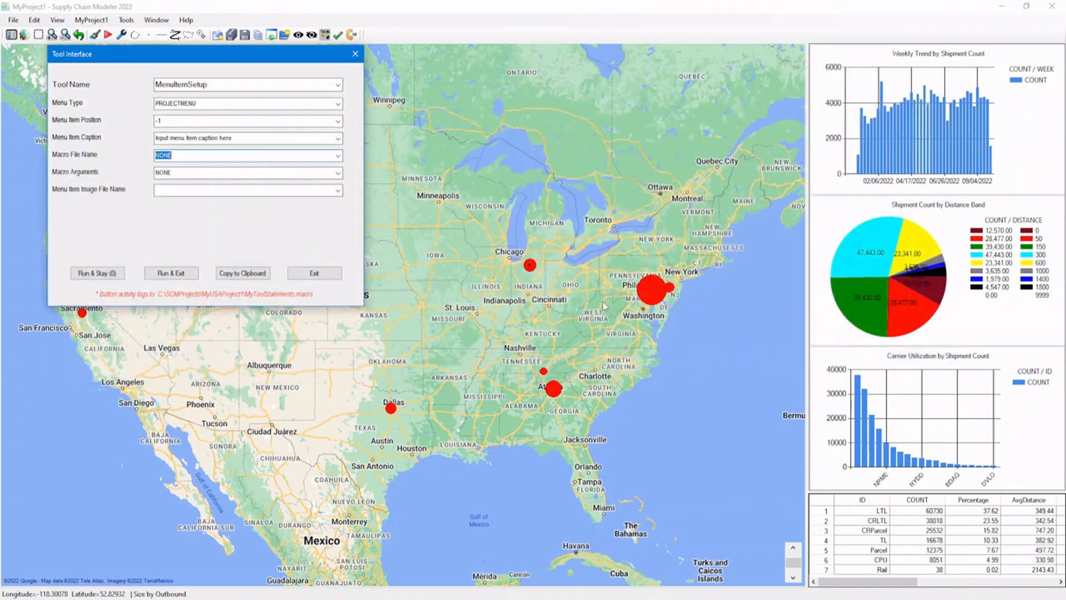
pyautogui.click(335, 192)
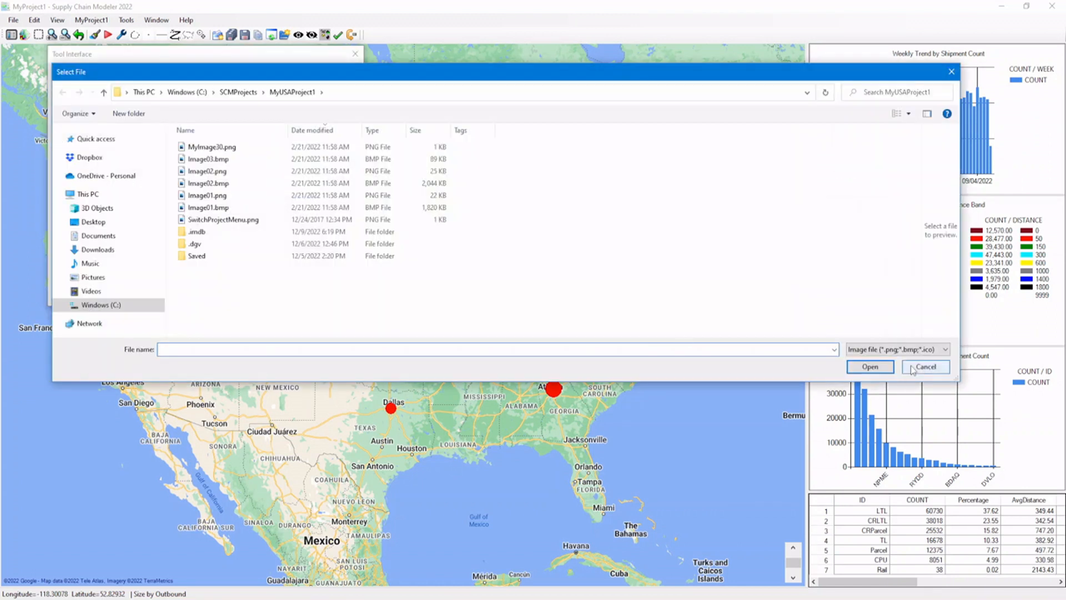
pyautogui.click(924, 366)
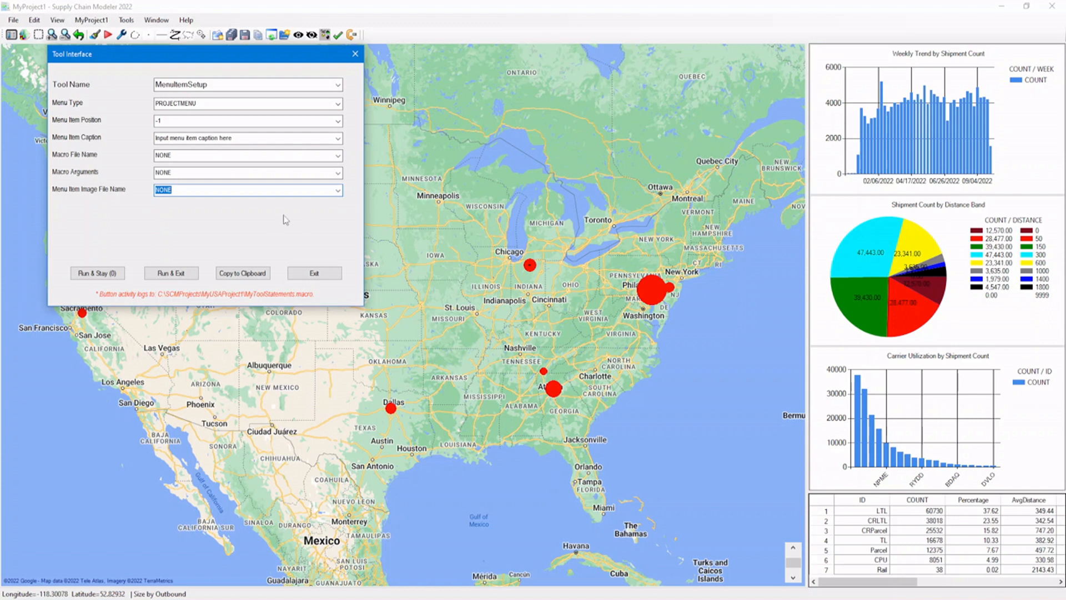
pyautogui.click(164, 274)
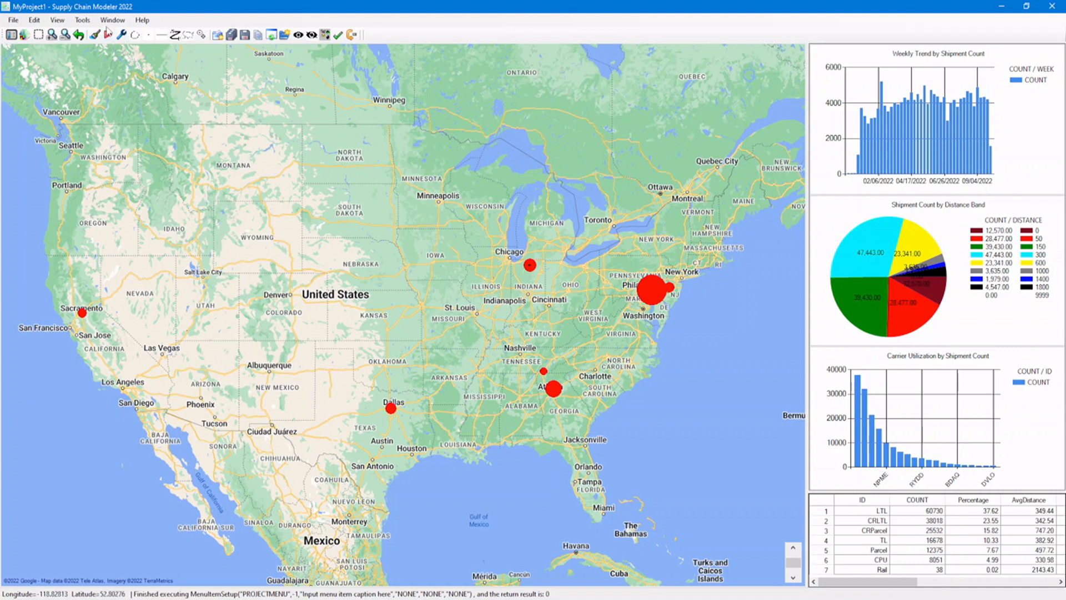
# Run MenuForMyProject1.macro from the MyUSAProject1 folder to rebuild the project menu.
pyautogui.click(108, 34)
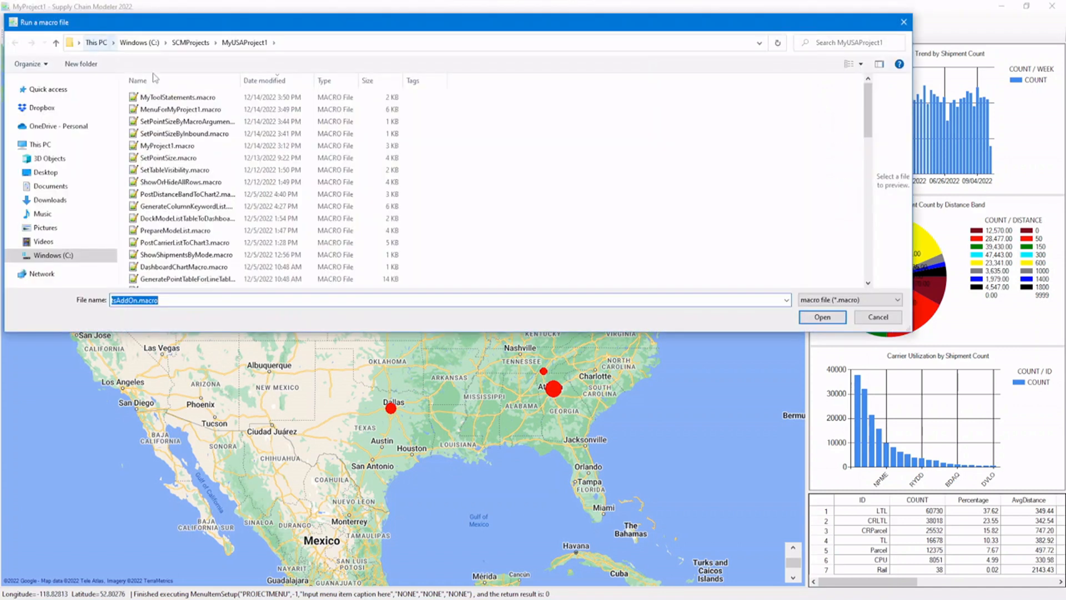
pyautogui.click(192, 109)
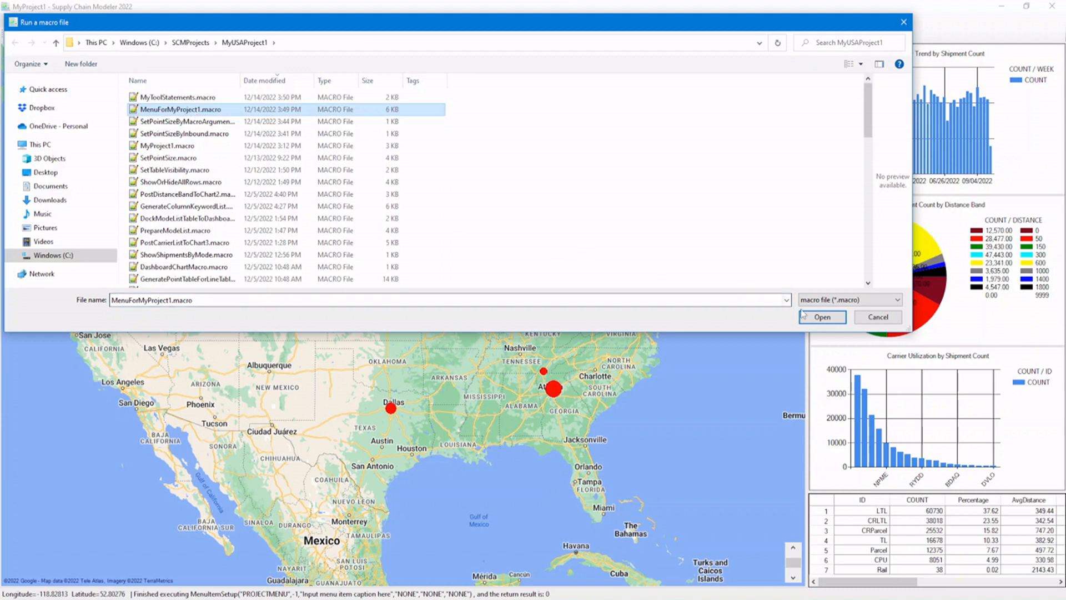
pyautogui.click(803, 314)
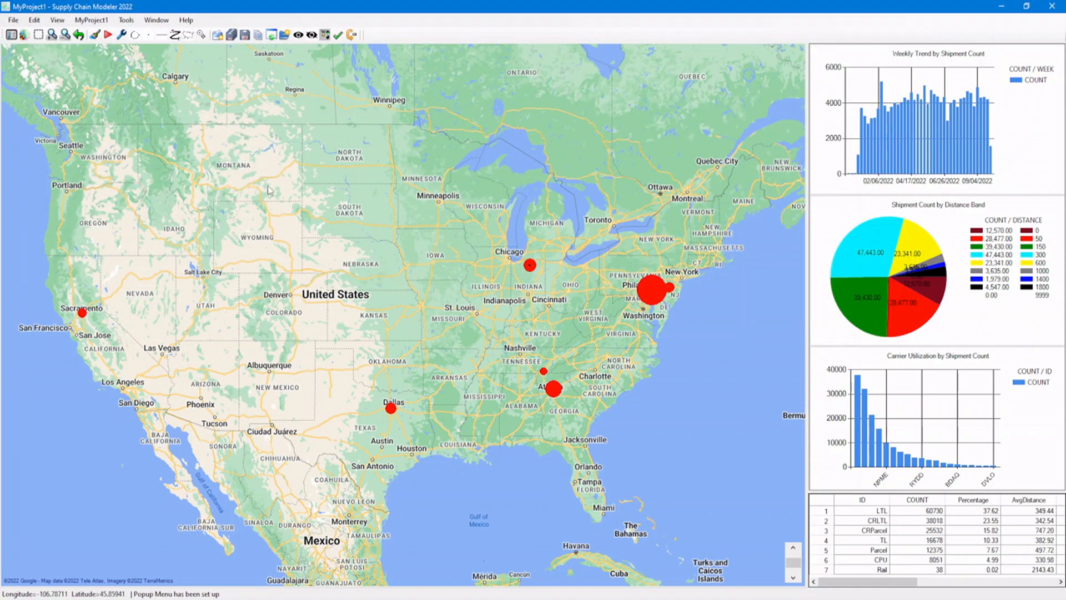
# Test the rebuilt MyProject1 menu by setting the point size by inbound and then by outbound.
pyautogui.click(92, 21)
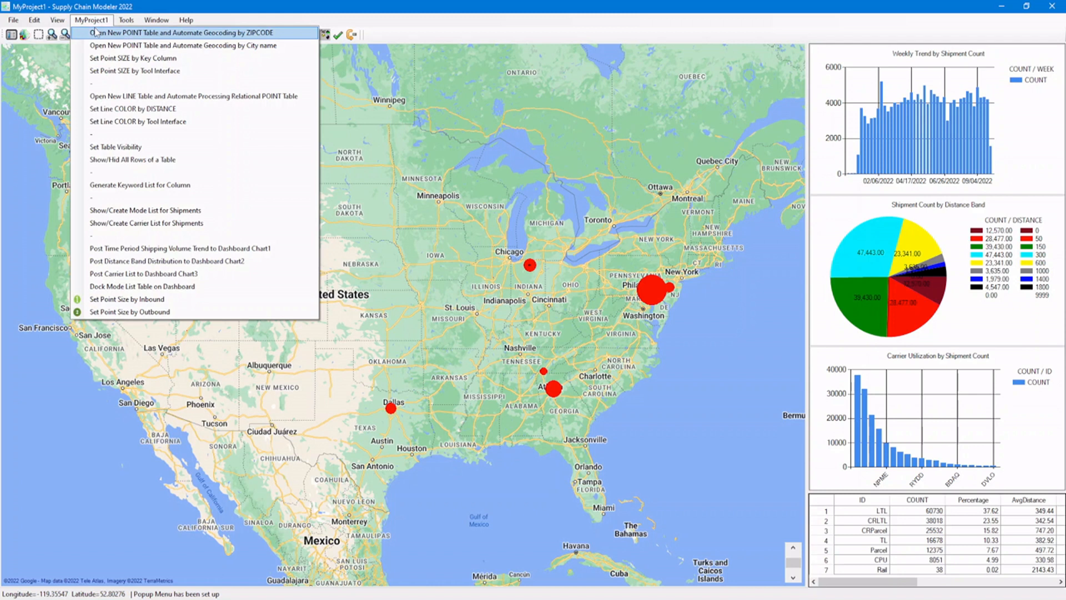
pyautogui.click(126, 303)
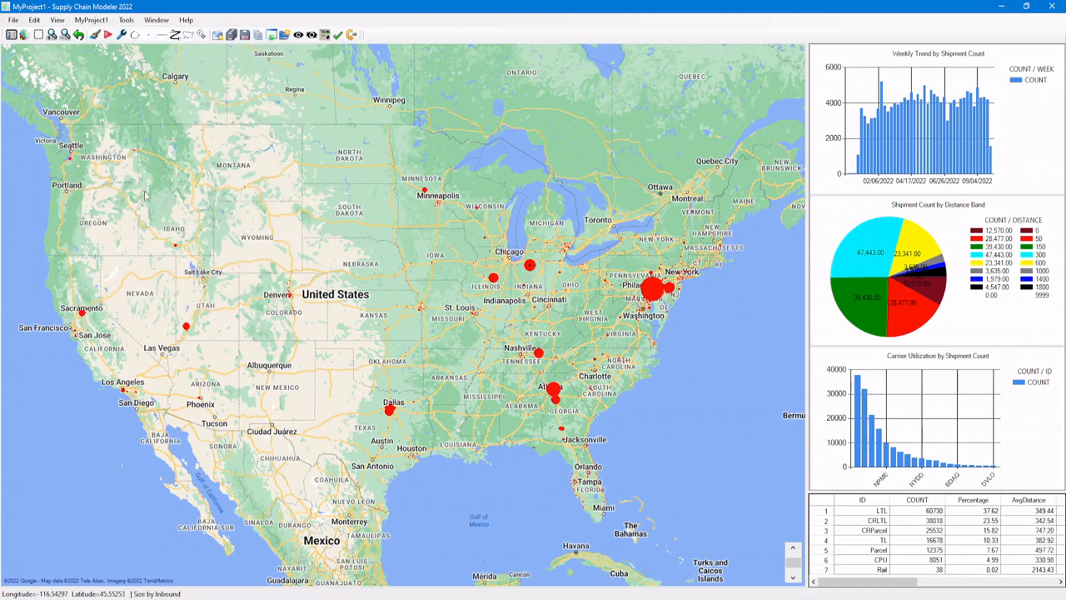
pyautogui.click(93, 23)
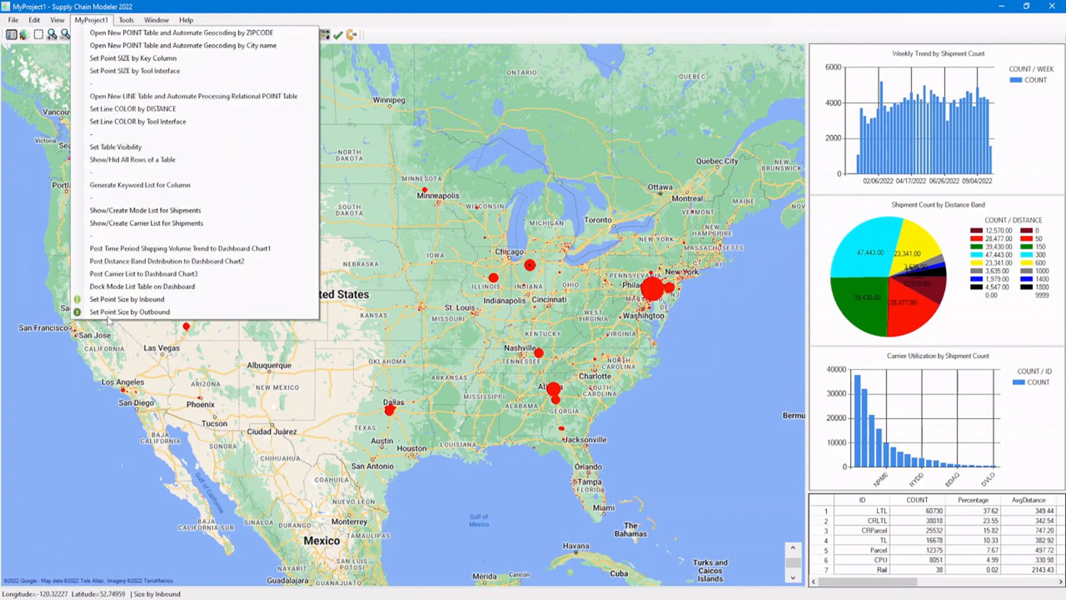
pyautogui.click(111, 313)
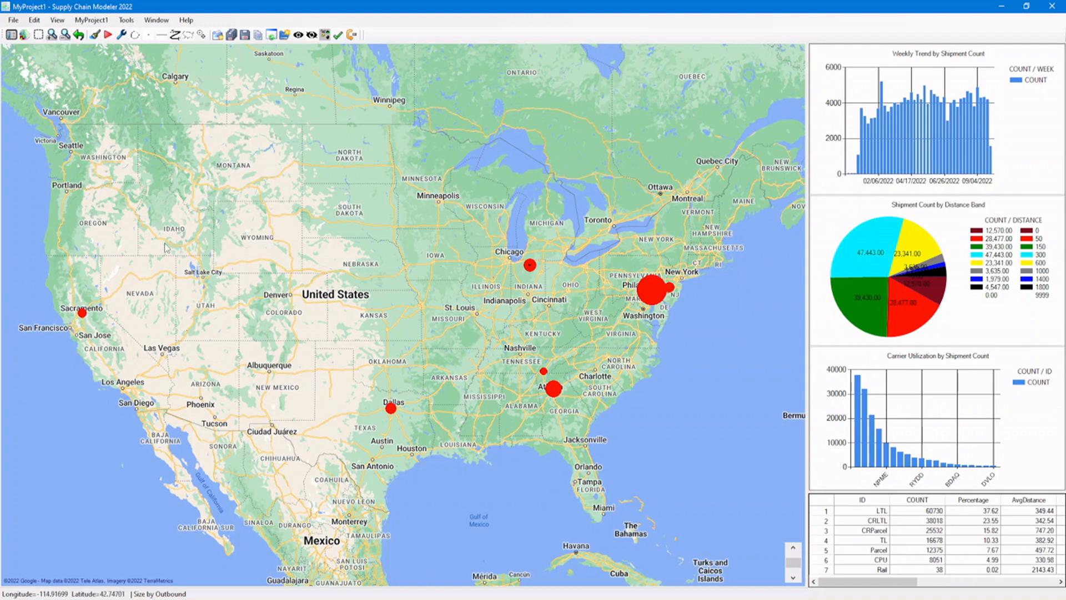
# View the MyNewShipments.csv line table in the Project/Table Navigator and close the navigator.
pyautogui.click(11, 36)
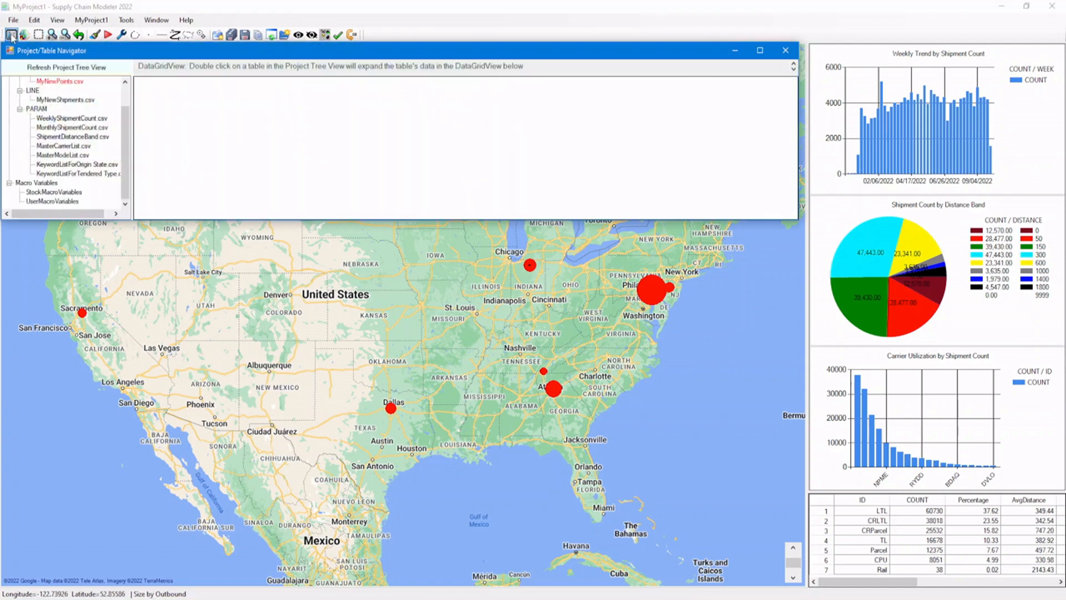
pyautogui.doubleClick(65, 100)
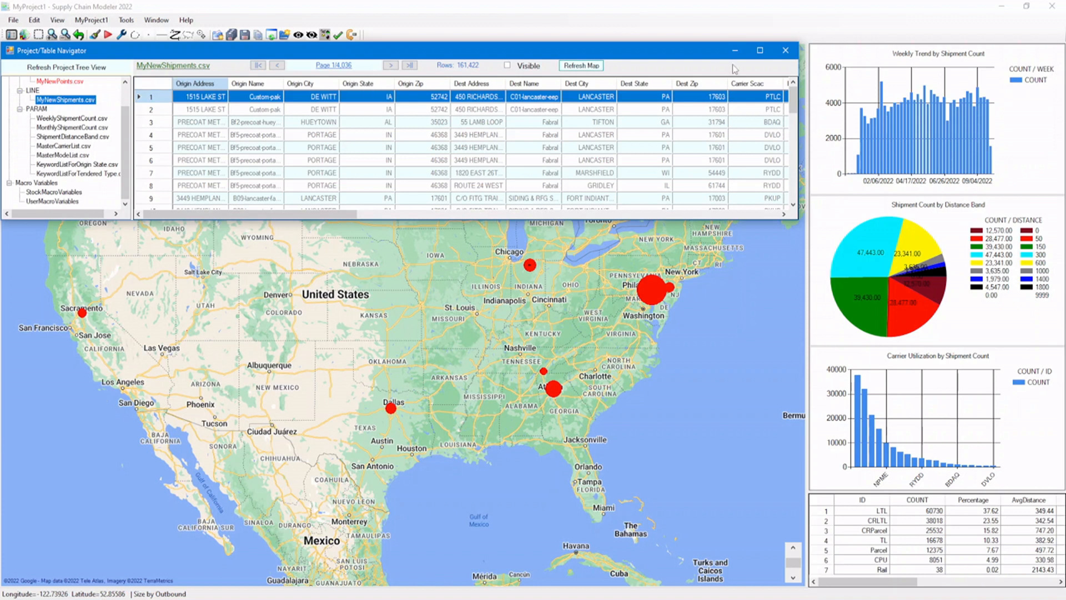
pyautogui.click(792, 51)
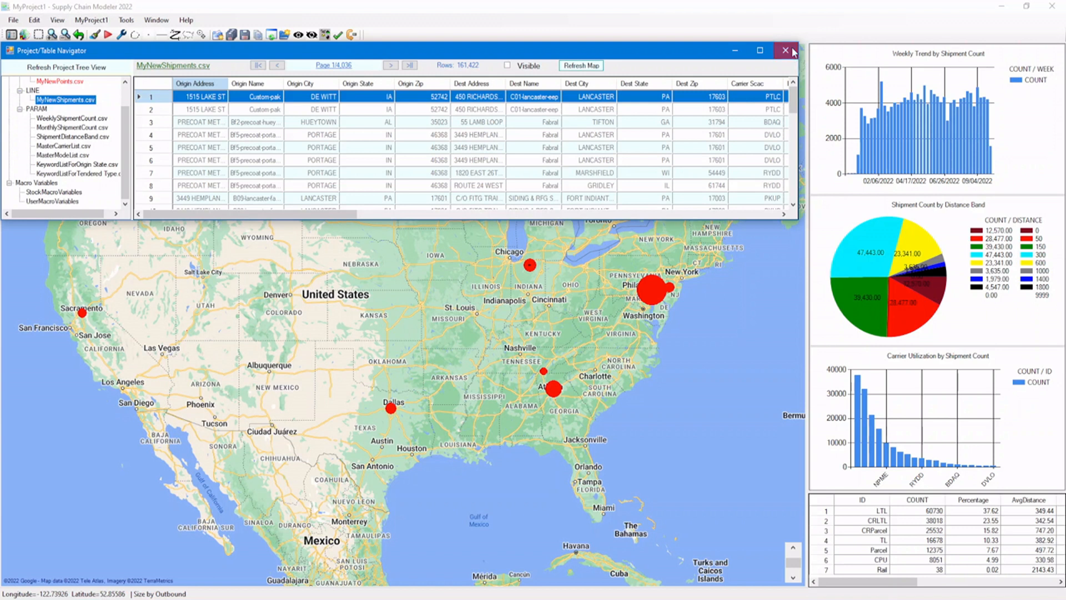